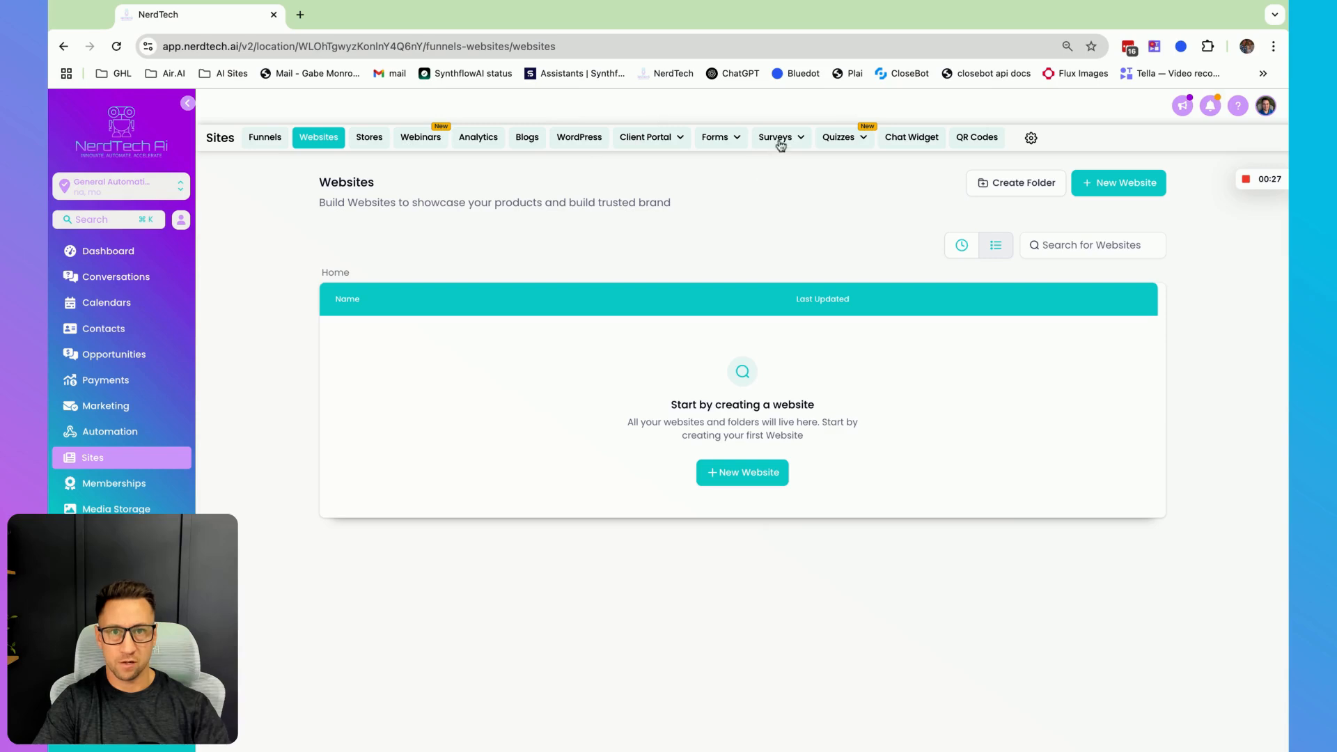
- Open the Forms builder and start creating a new form
left_click(729, 137)
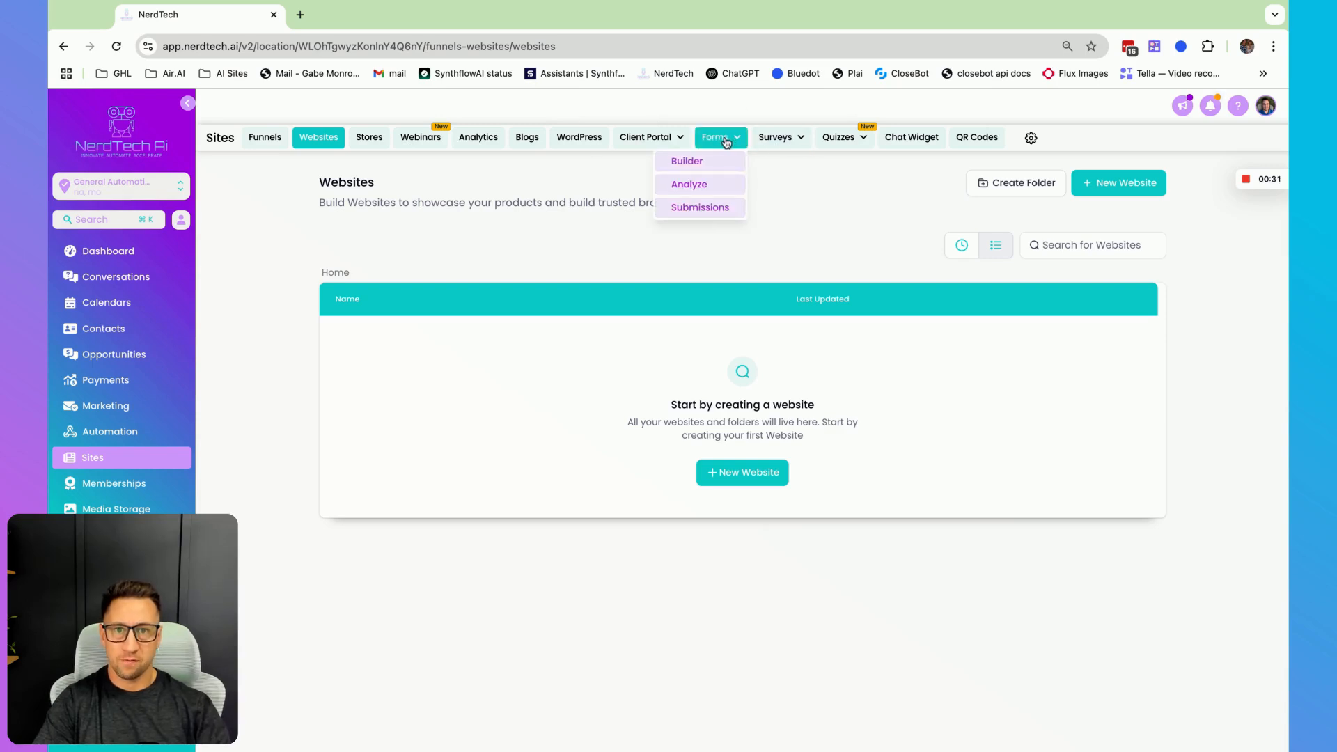
left_click(726, 139)
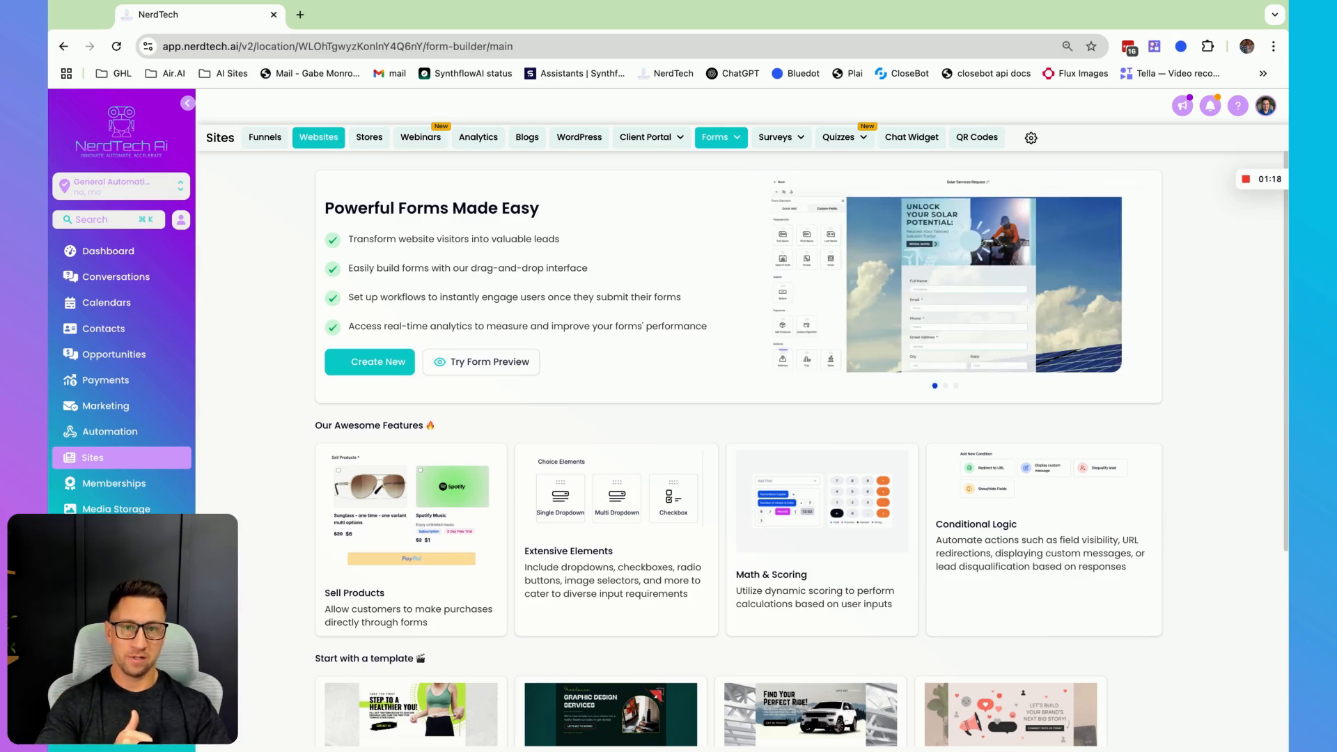
left_click(381, 143)
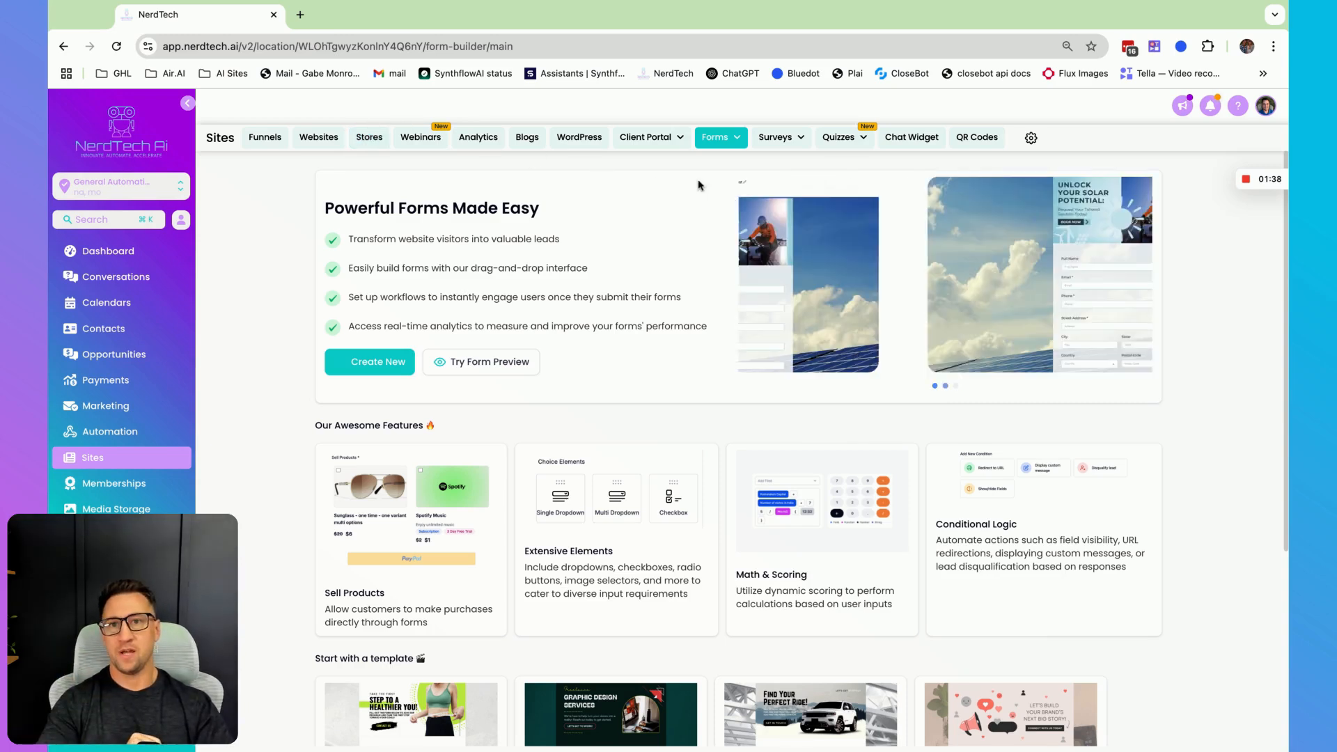
left_click(740, 139)
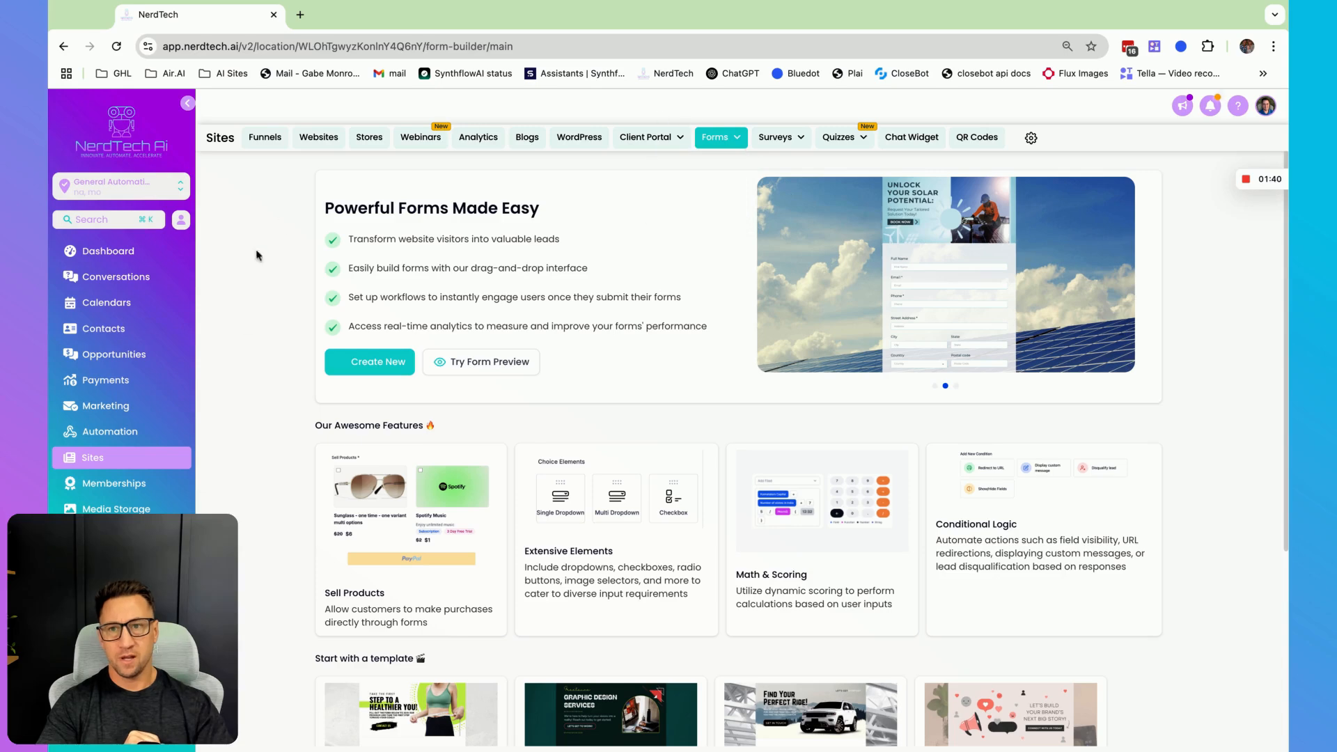
scroll(502, 543, "down", 4)
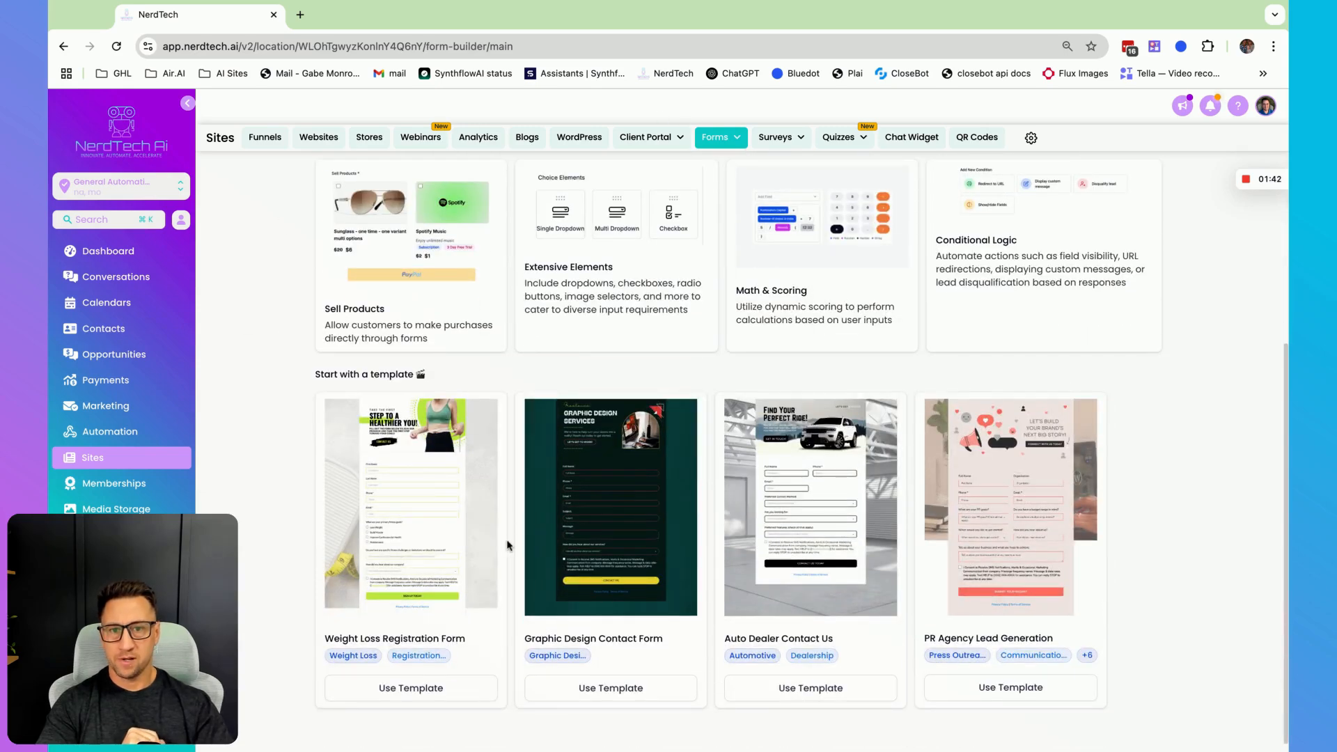
scroll(507, 545, "up", 4)
left_click(363, 358)
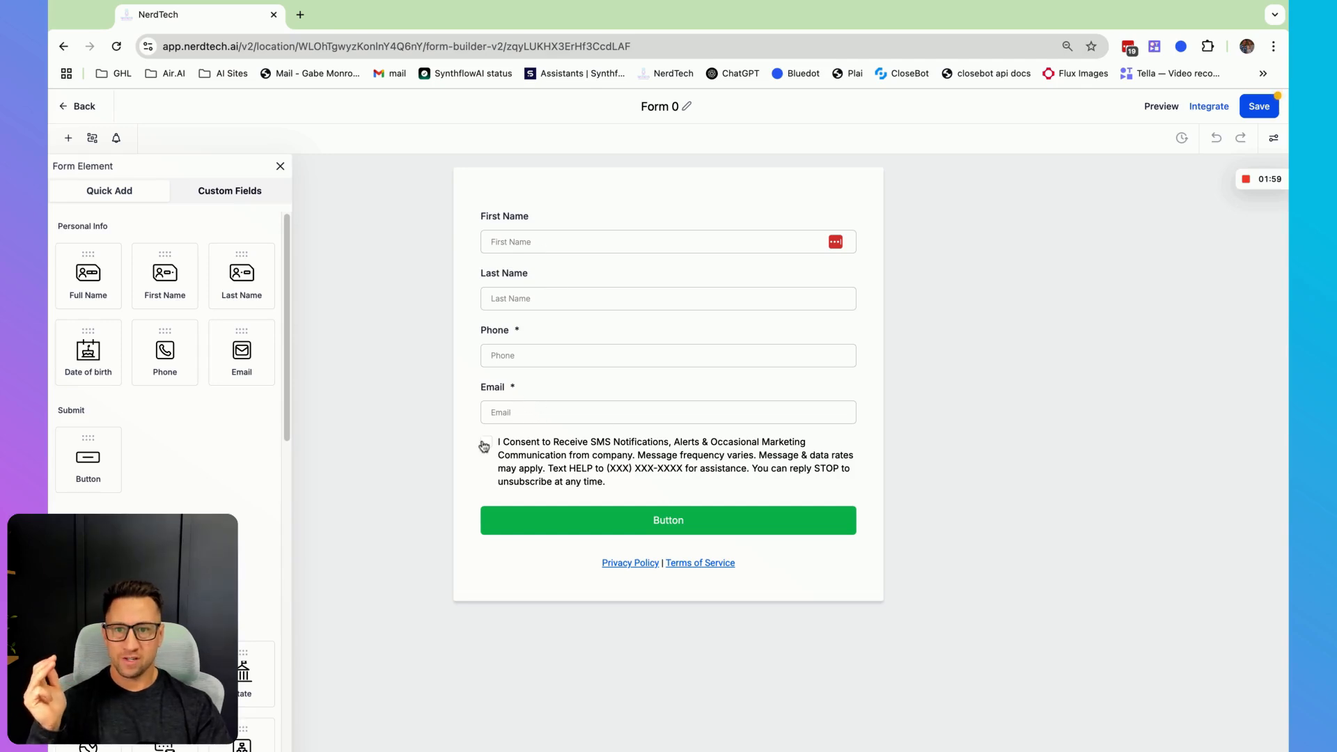
- Replace the consent checkbox text with 'By checking this box, I consent to receive text messages and artificial voice or robocalls from [Your Company Name]…' wording
left_click(566, 461)
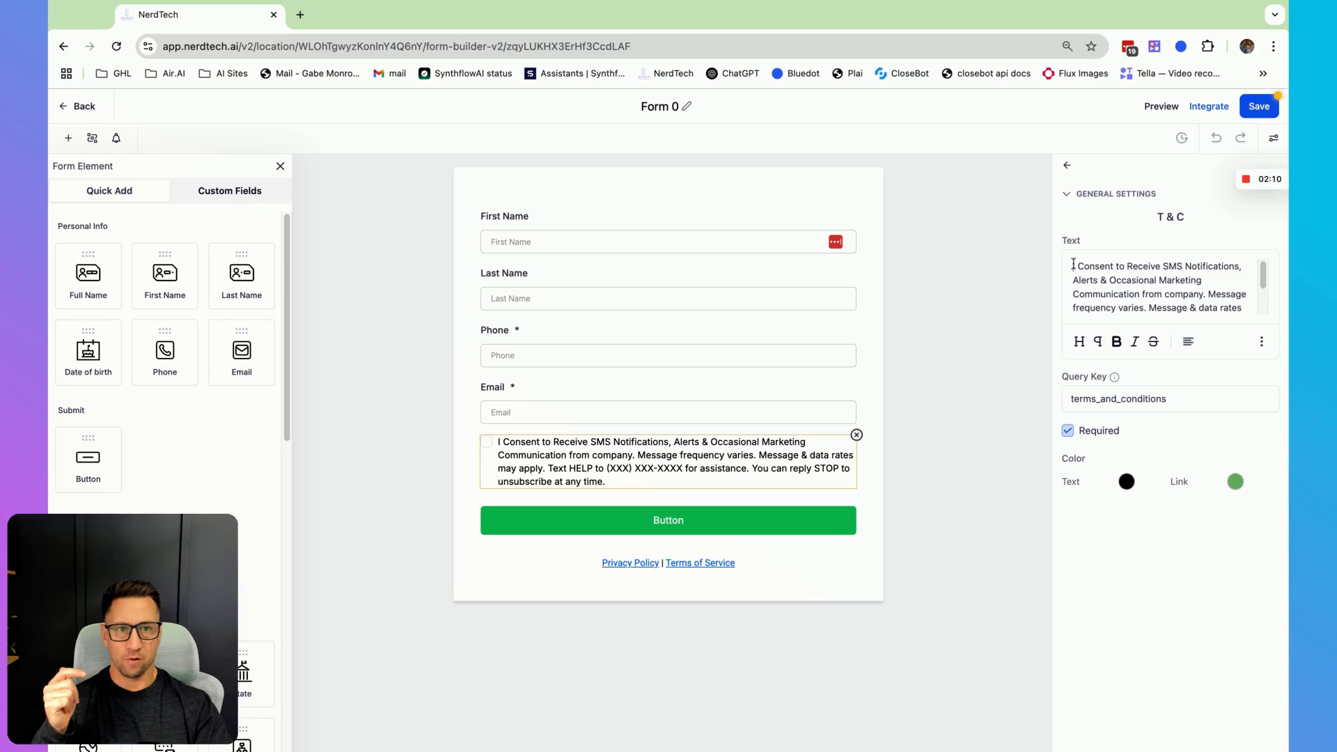
left_click_drag(1072, 268, 1197, 341)
key("BackSpace")
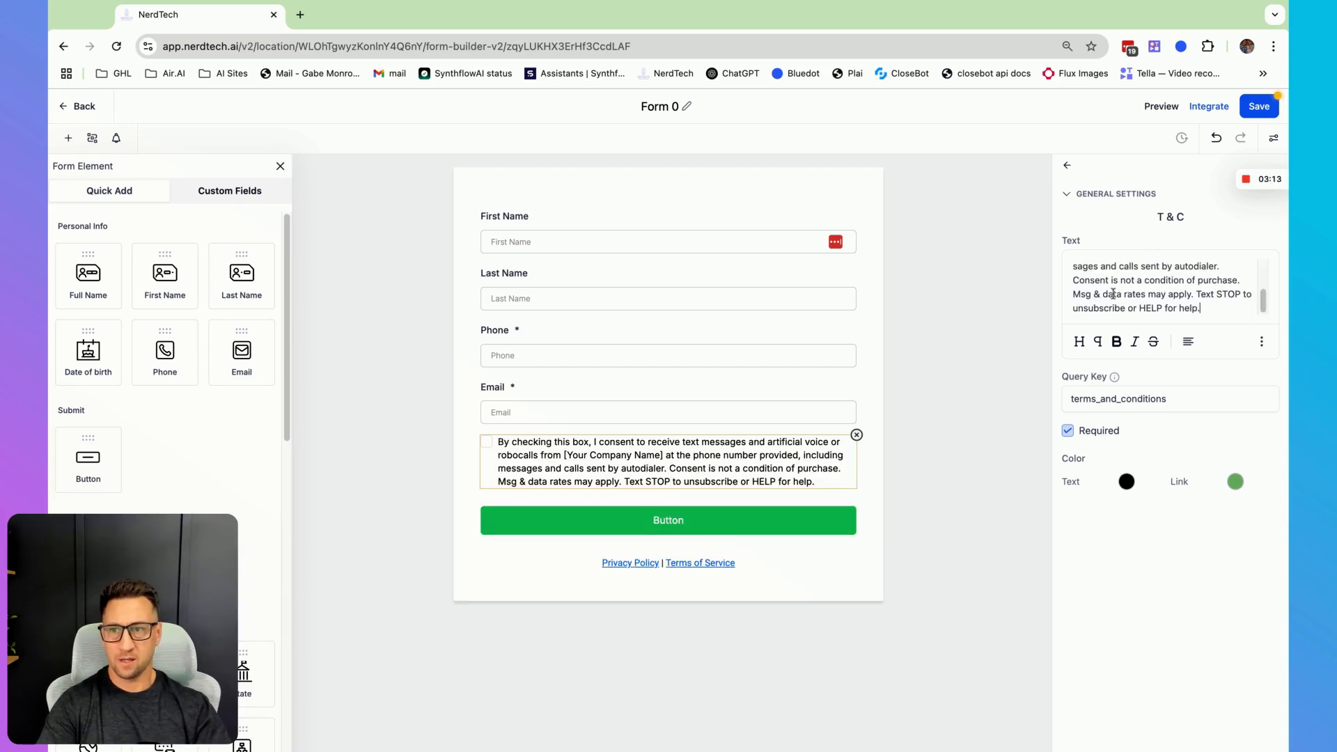
scroll(1113, 293, "up", 2)
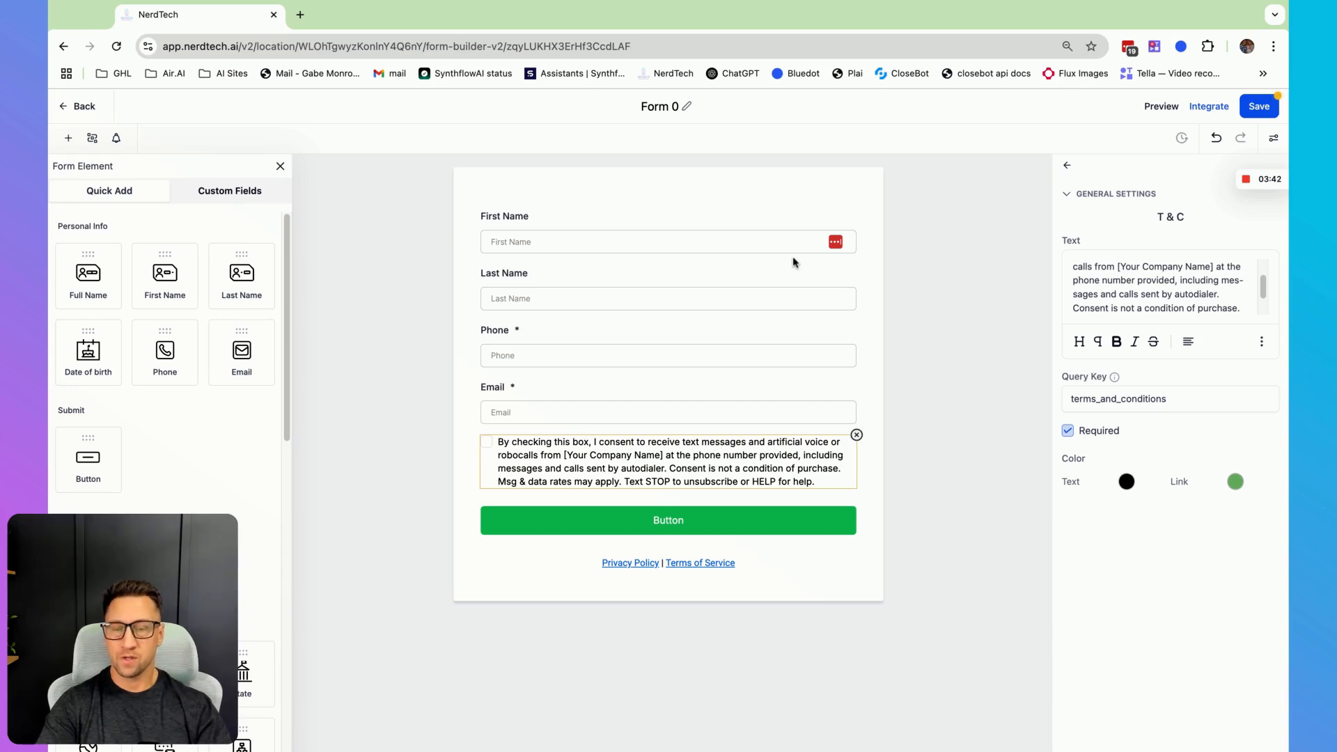
- Rename the form to 'Test Form' and save it
left_click(662, 108)
triple_click(658, 110)
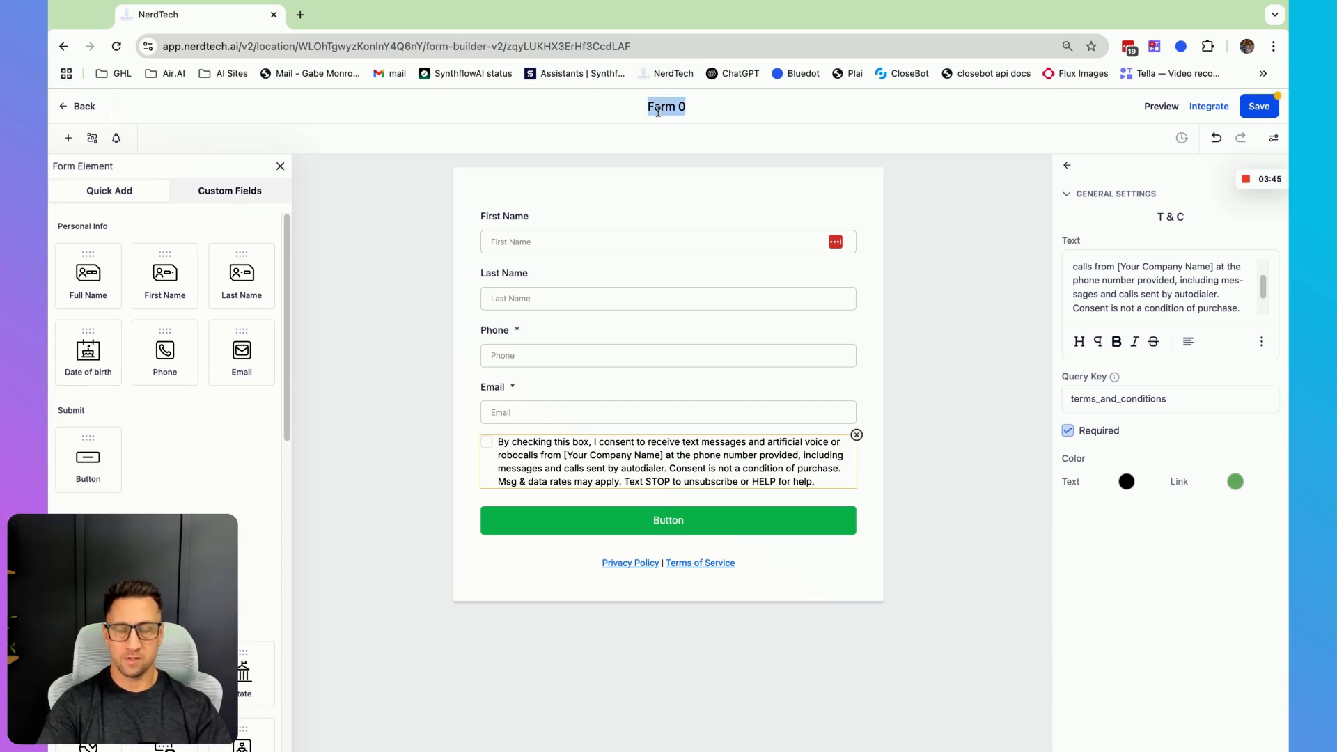
type("Test Form")
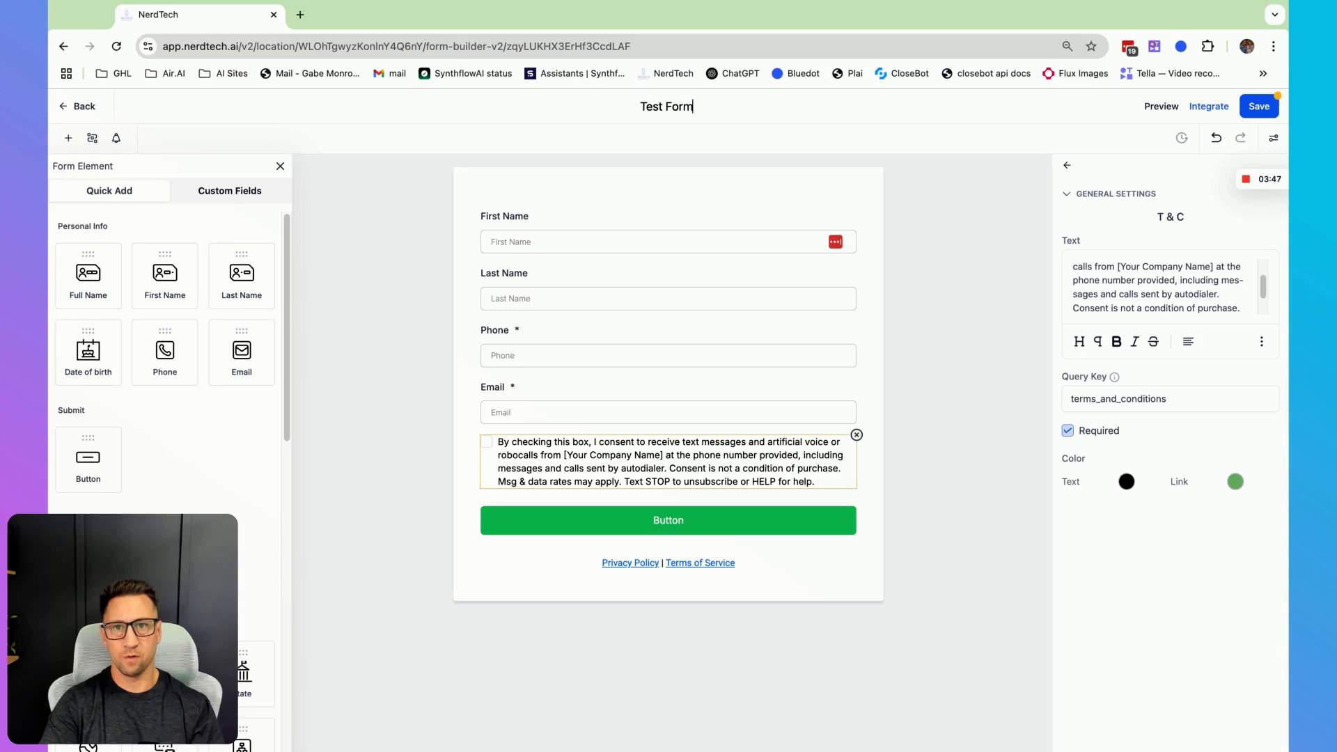
left_click(1241, 110)
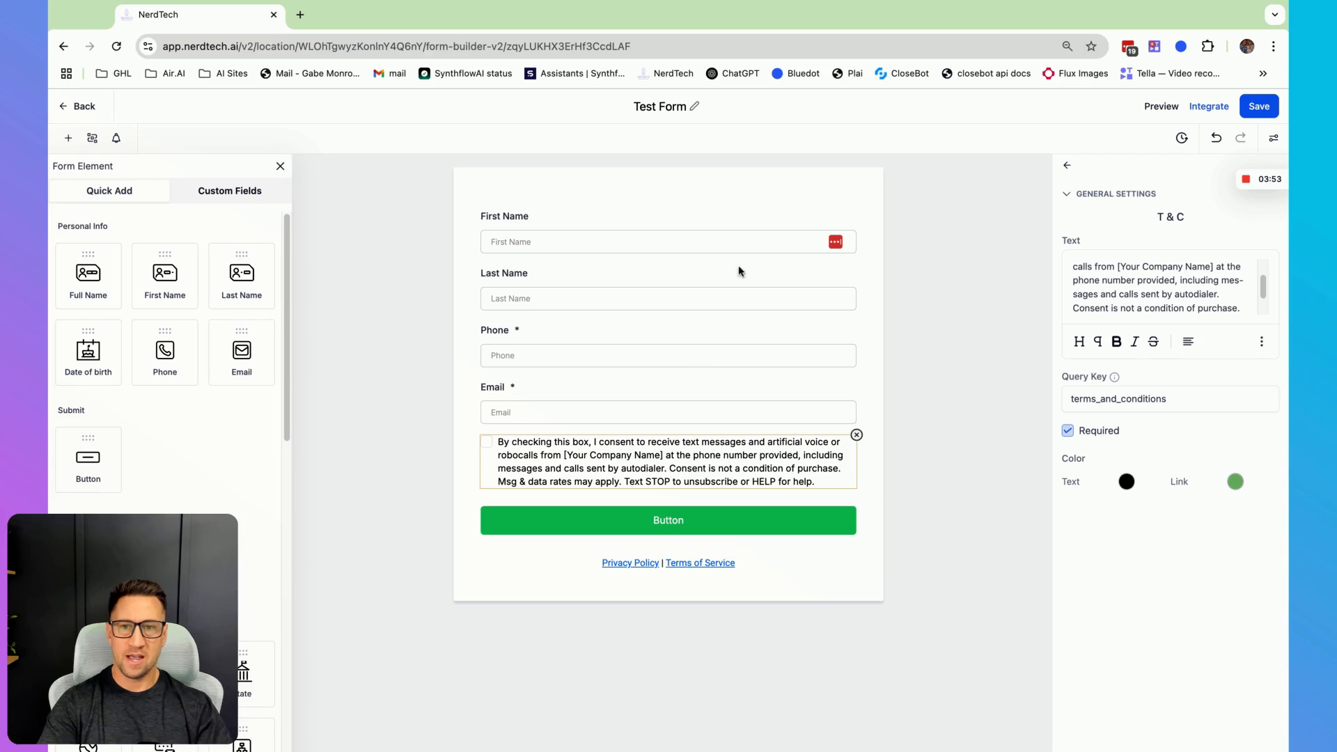
- Copy the form's share link from the Integrate dialog
left_click(1210, 106)
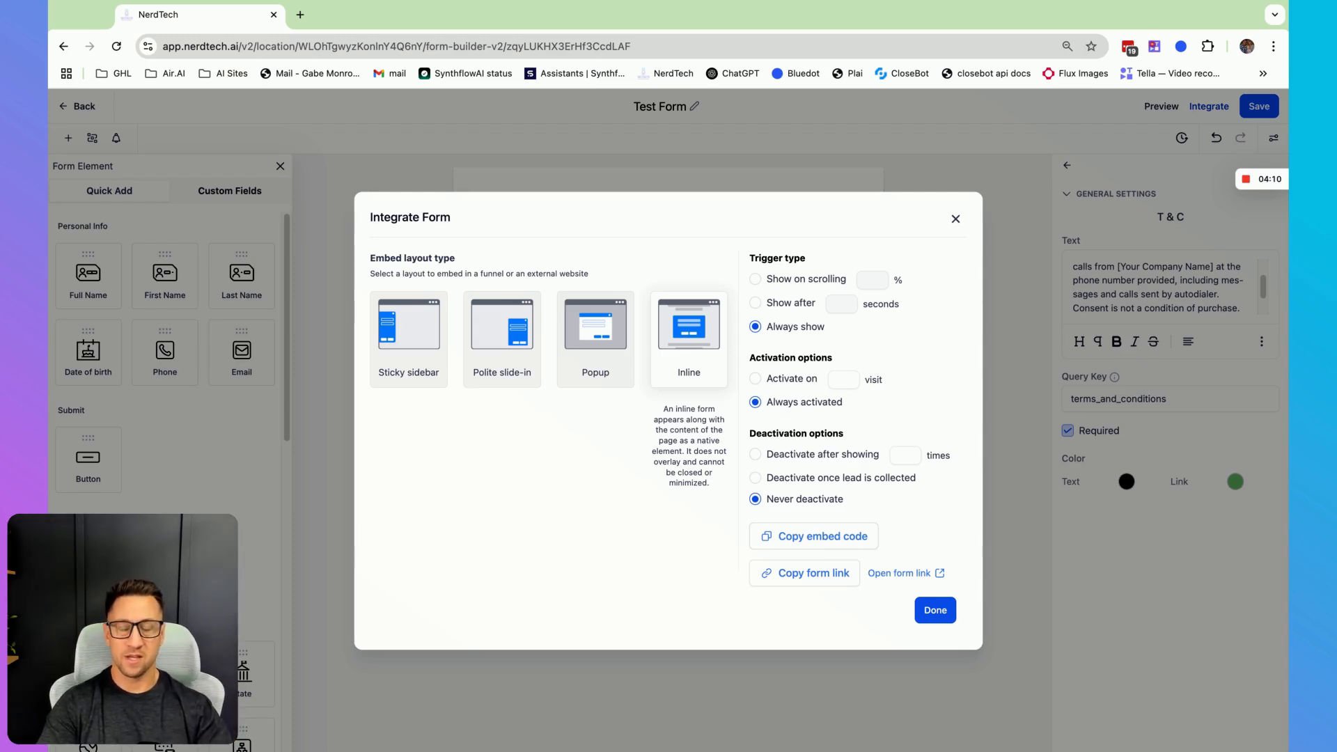
left_click(955, 219)
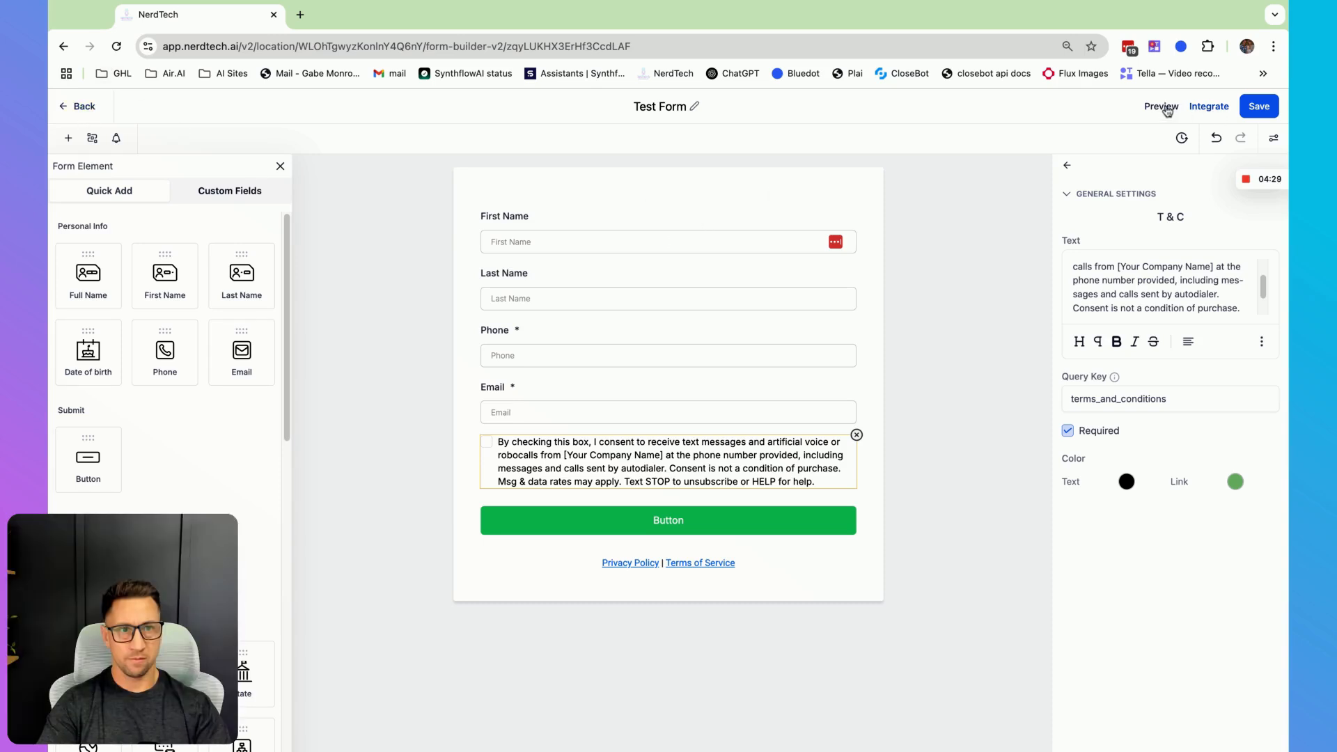
left_click(1203, 108)
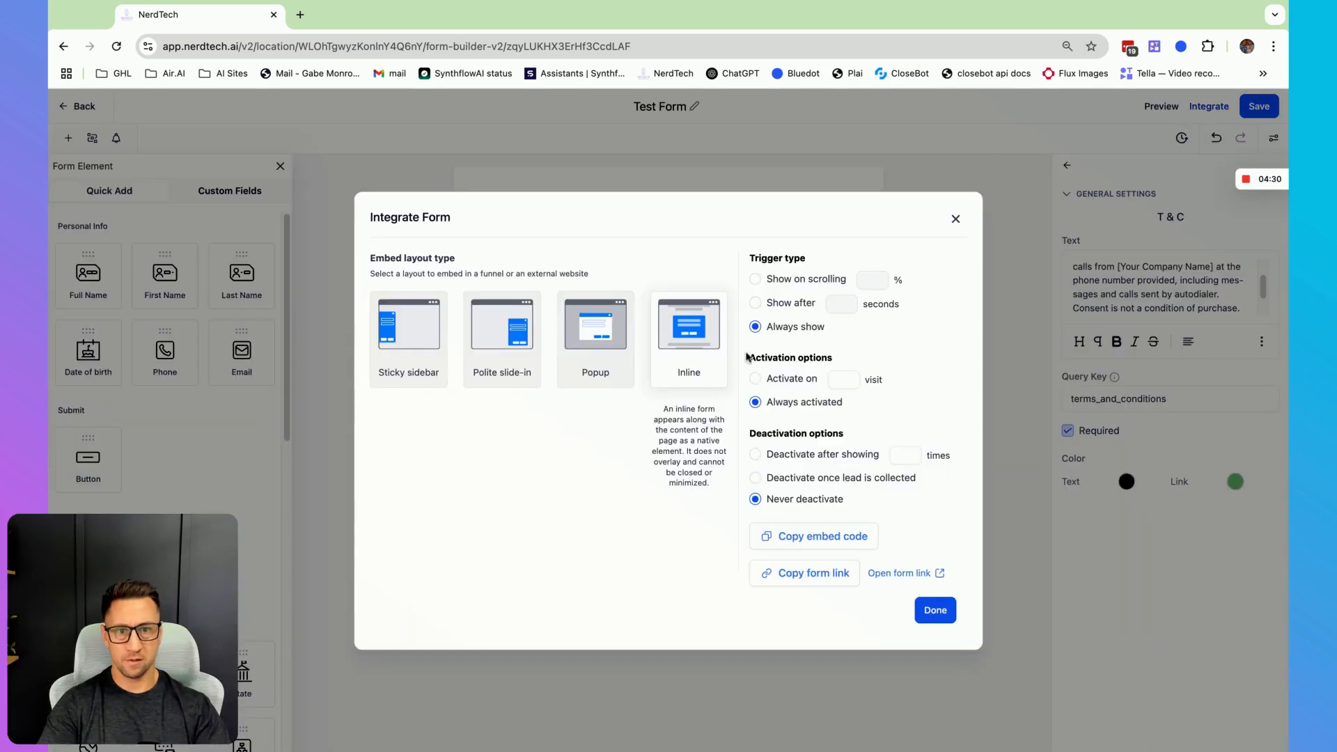
left_click(813, 585)
left_click(933, 611)
- Open the copied form link in a new browser tab
left_click(300, 14)
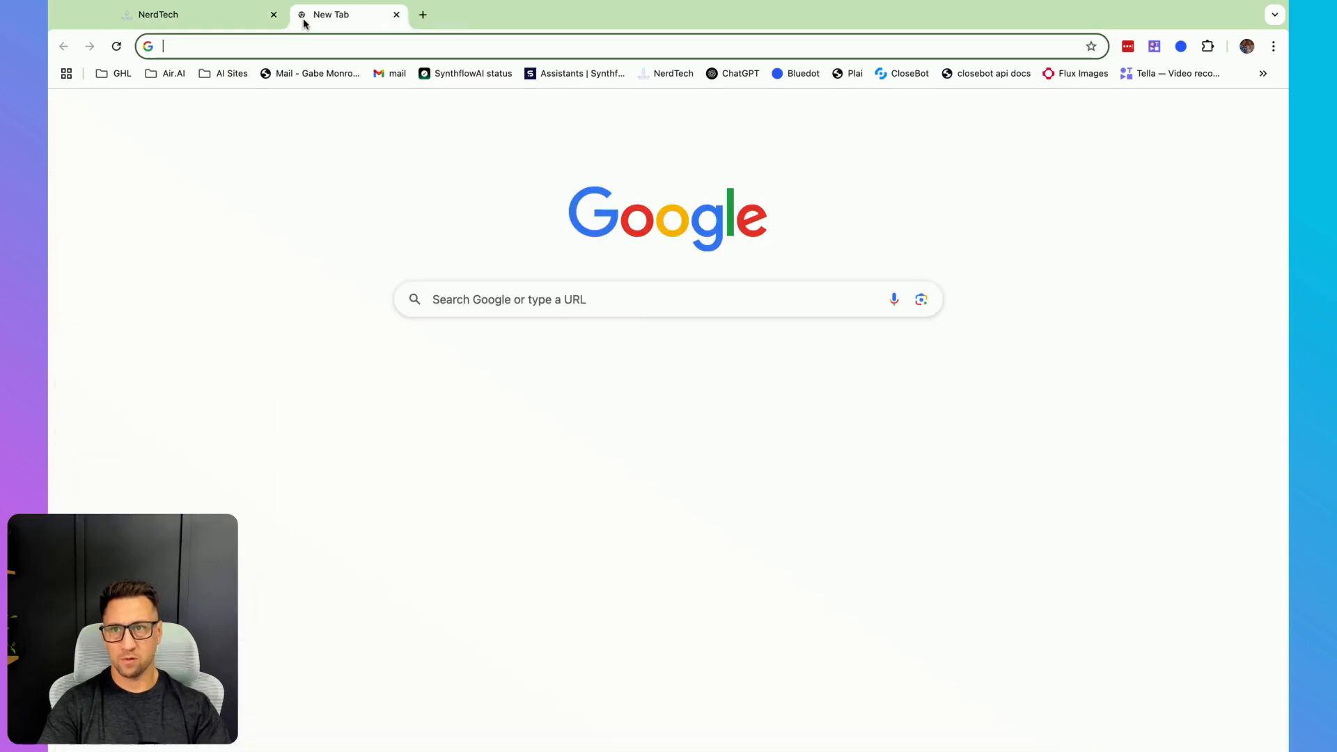
key("super+v")
key("Return")
- Fill in the form with first name 'Test first', last name 'test last', a phone number and e-mail, tick consent, and submit
left_click(588, 177)
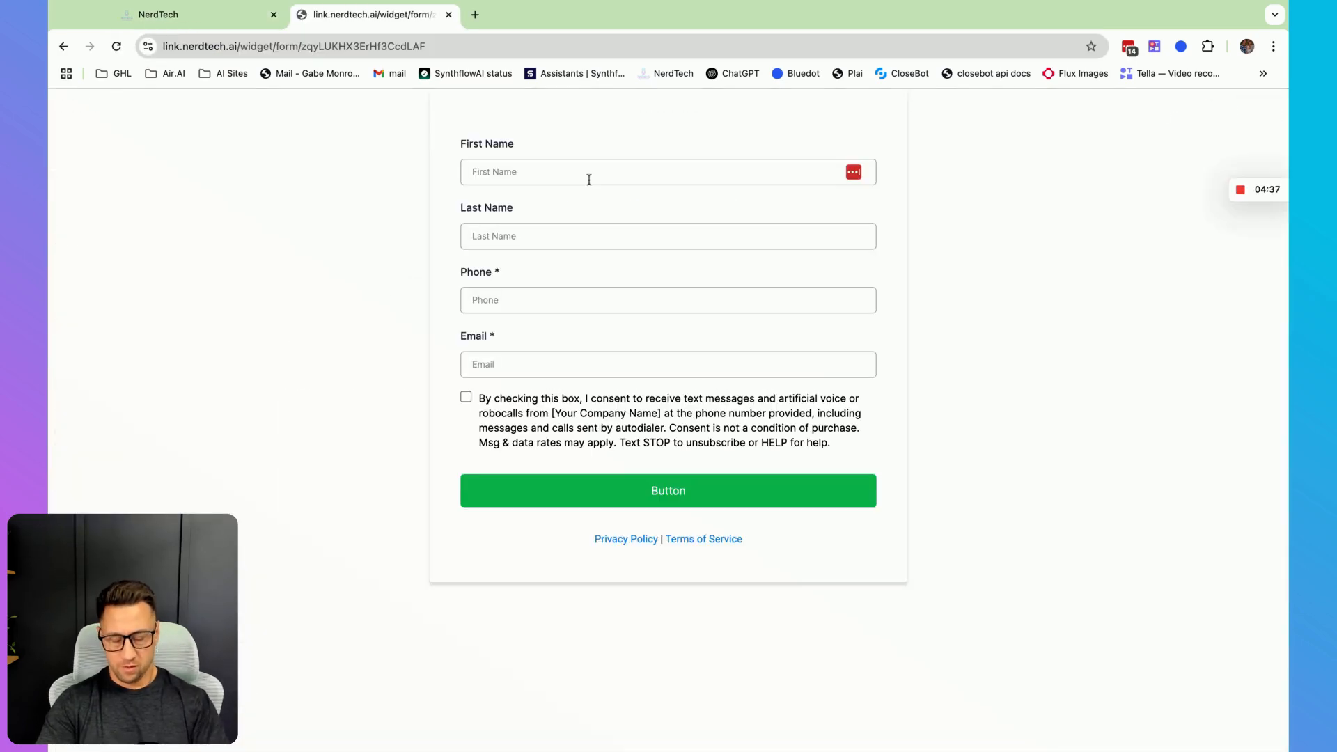
type("Test fir")
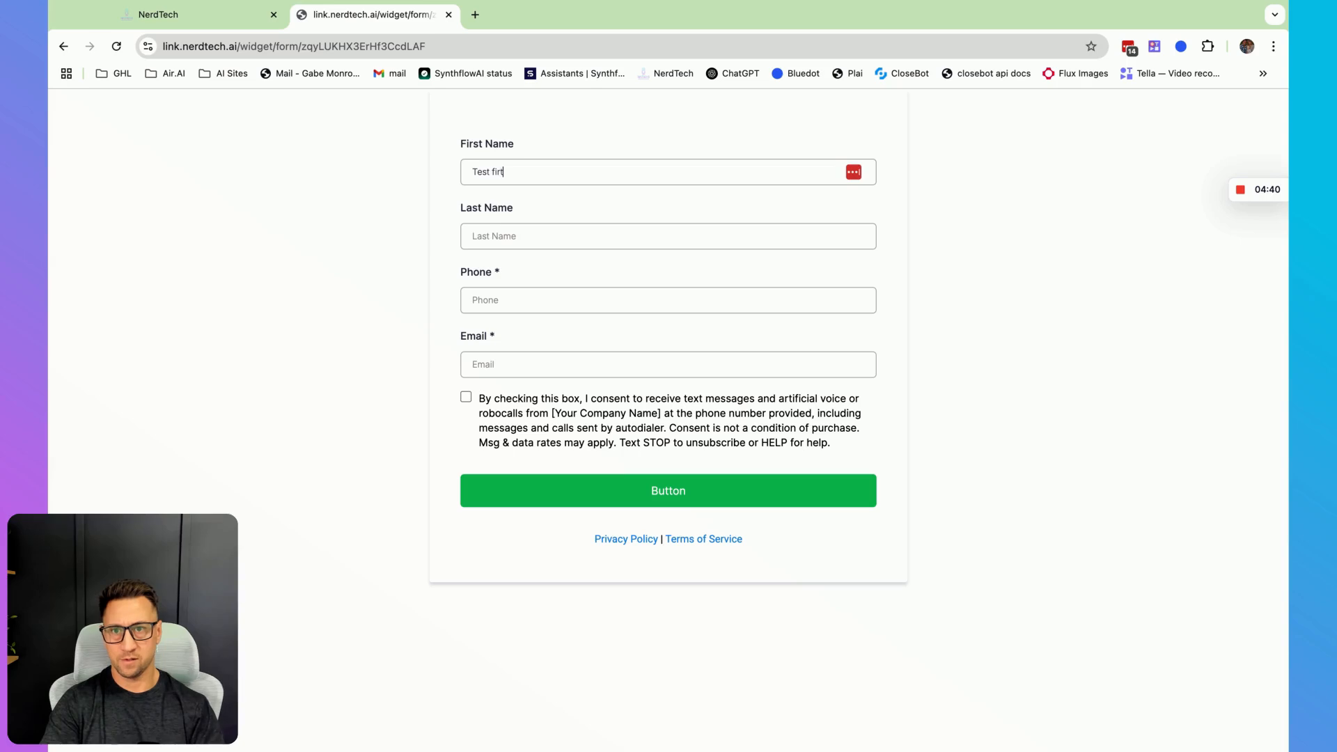
type("st")
key("Tab")
type("test las")
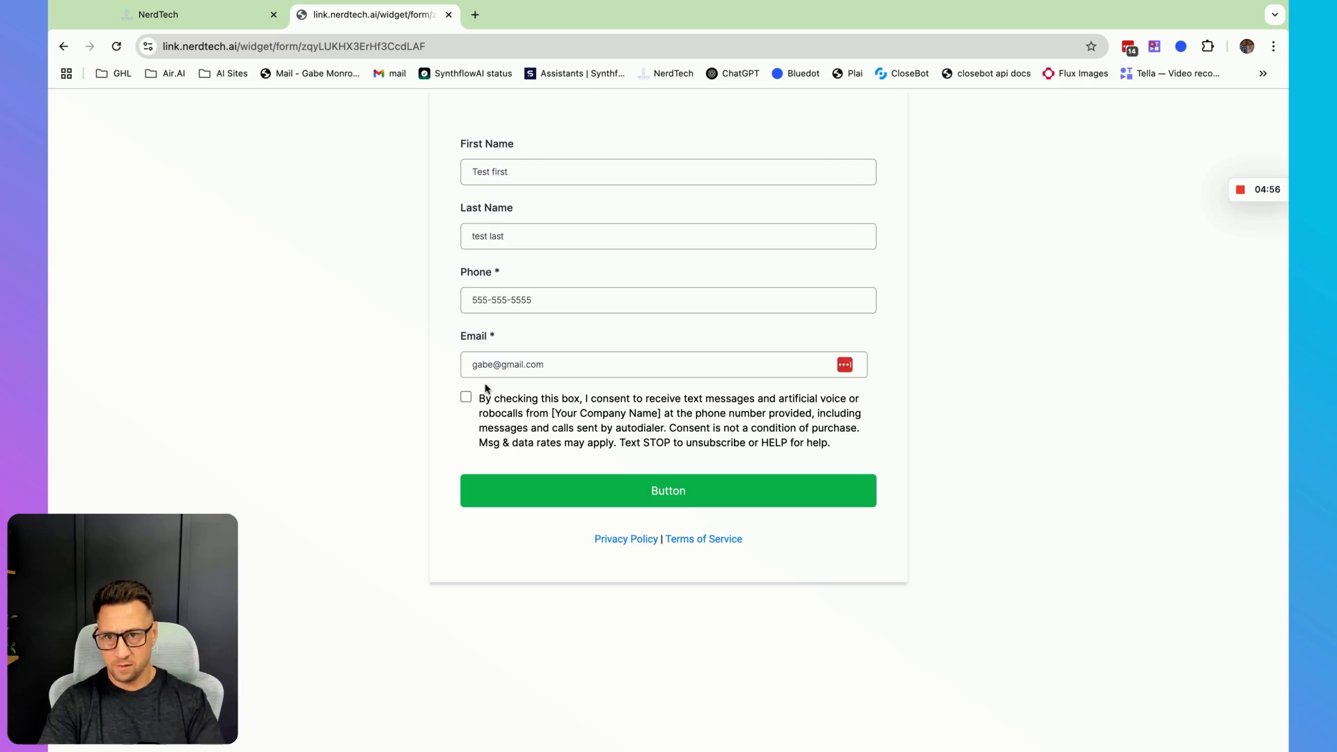
left_click(466, 396)
left_click(587, 490)
triple_click(543, 301)
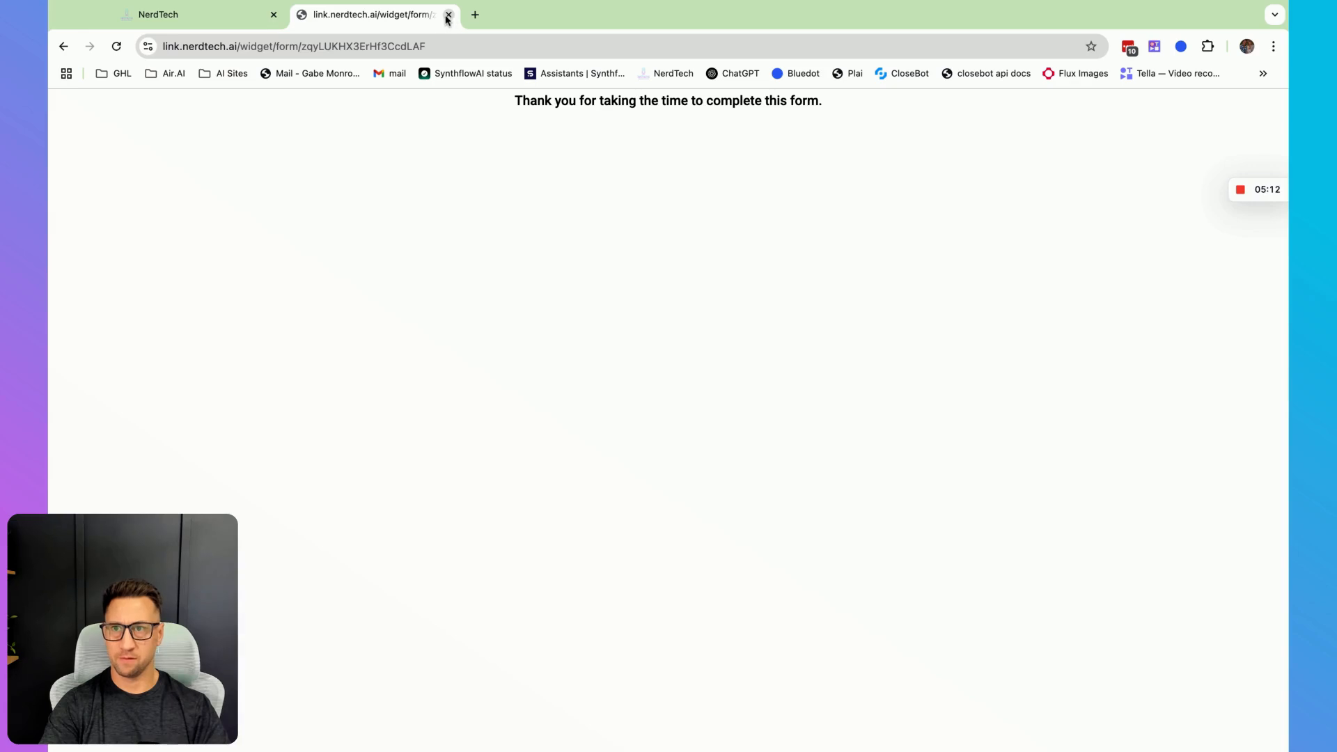
- Close the form tab, leave the form builder, and open the contacts list to check the submitted lead
left_click(447, 15)
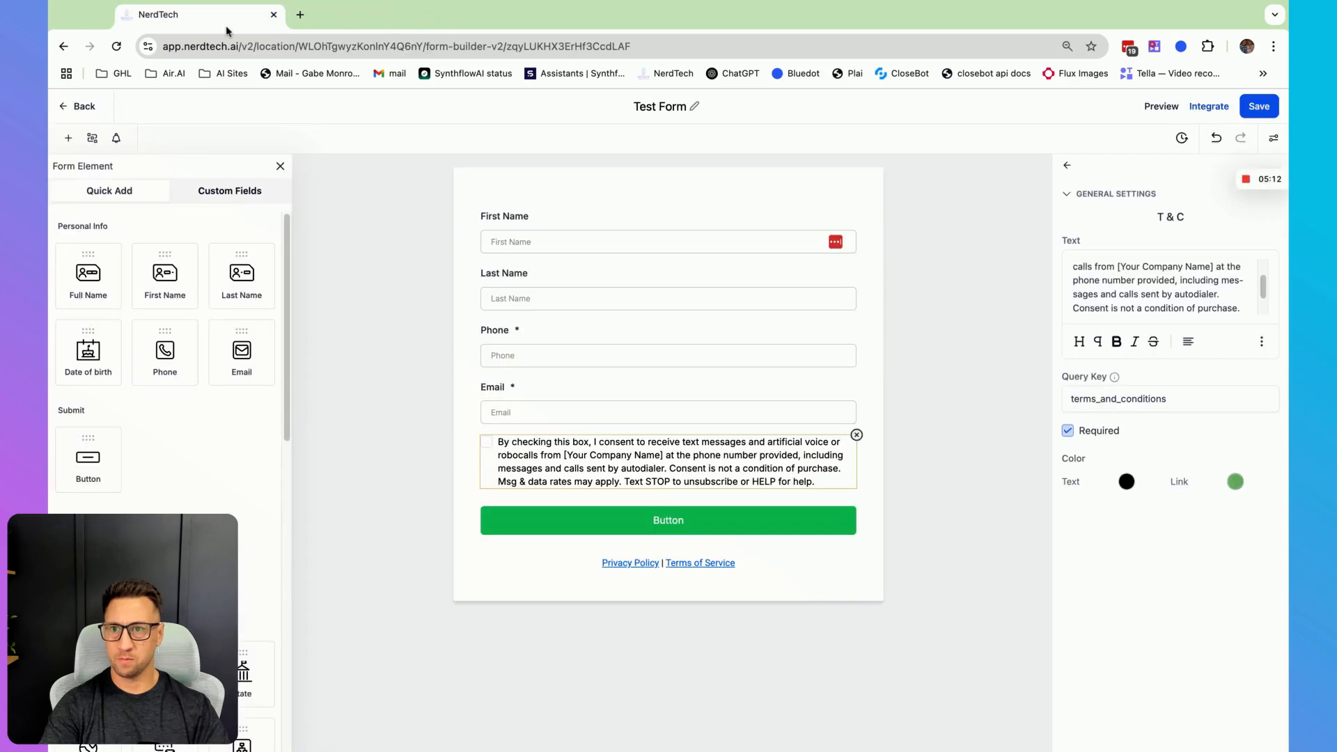
left_click(83, 110)
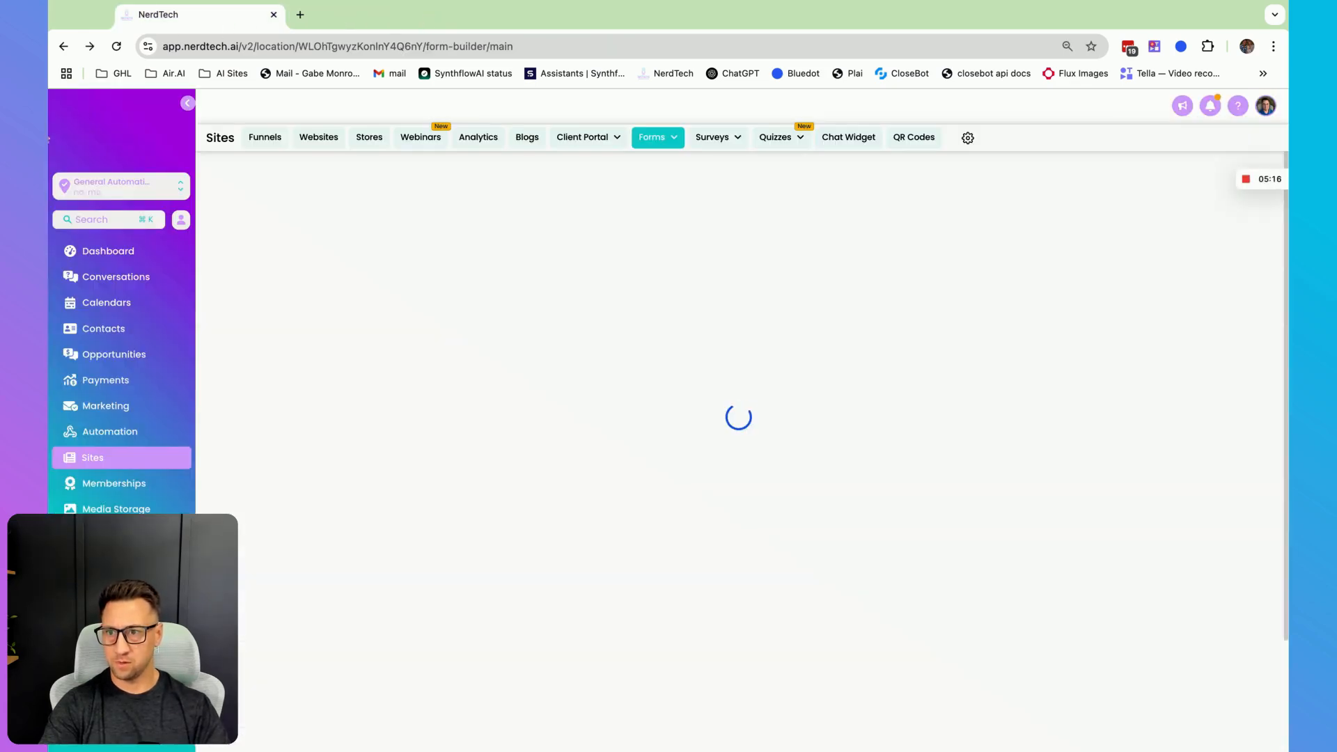
left_click(96, 324)
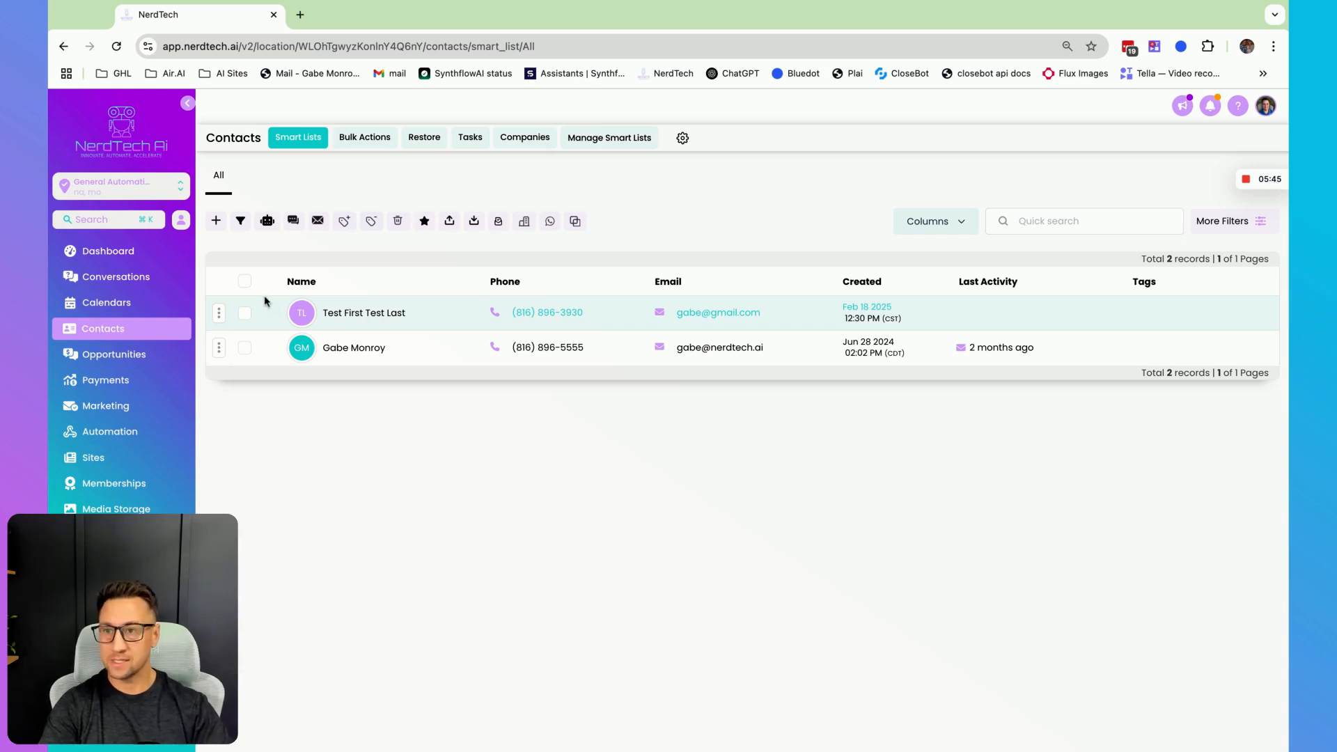
- Create a new workflow from scratch and name it 'Test lead form'
left_click(101, 433)
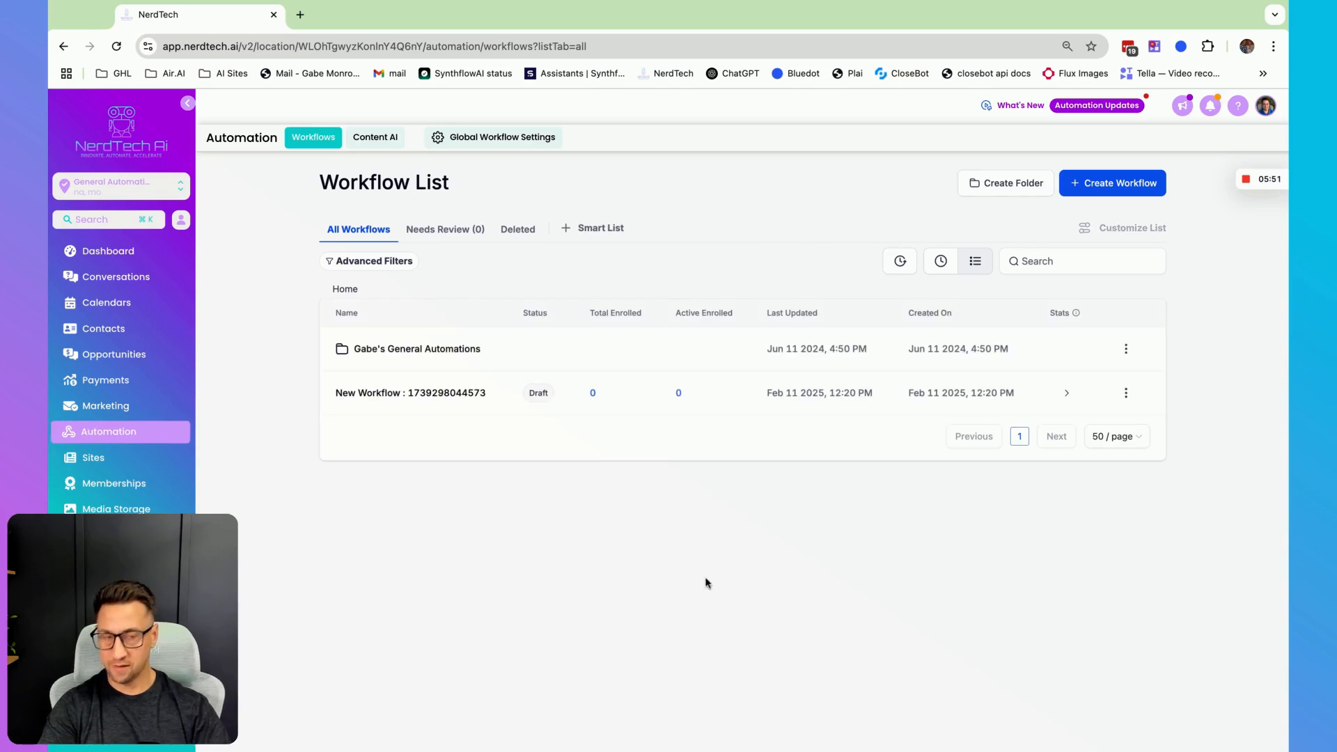
left_click(1112, 184)
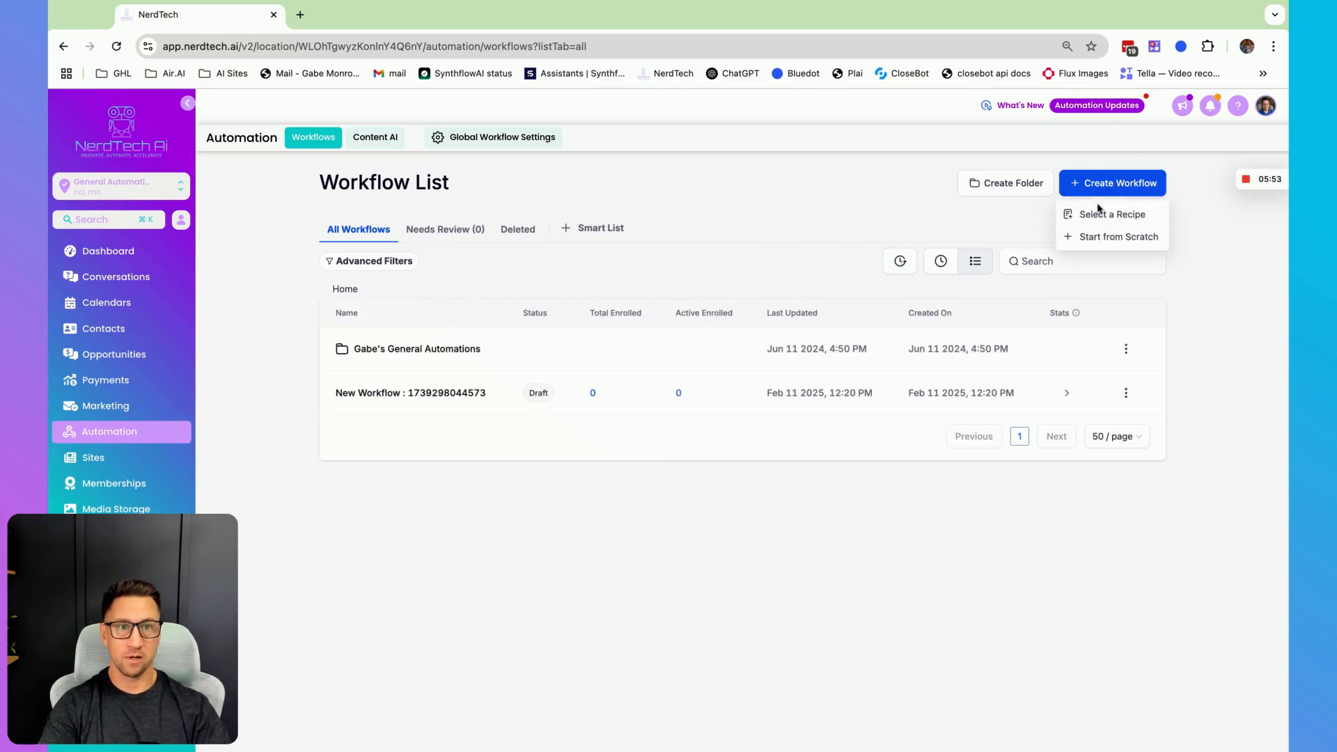
left_click(1097, 240)
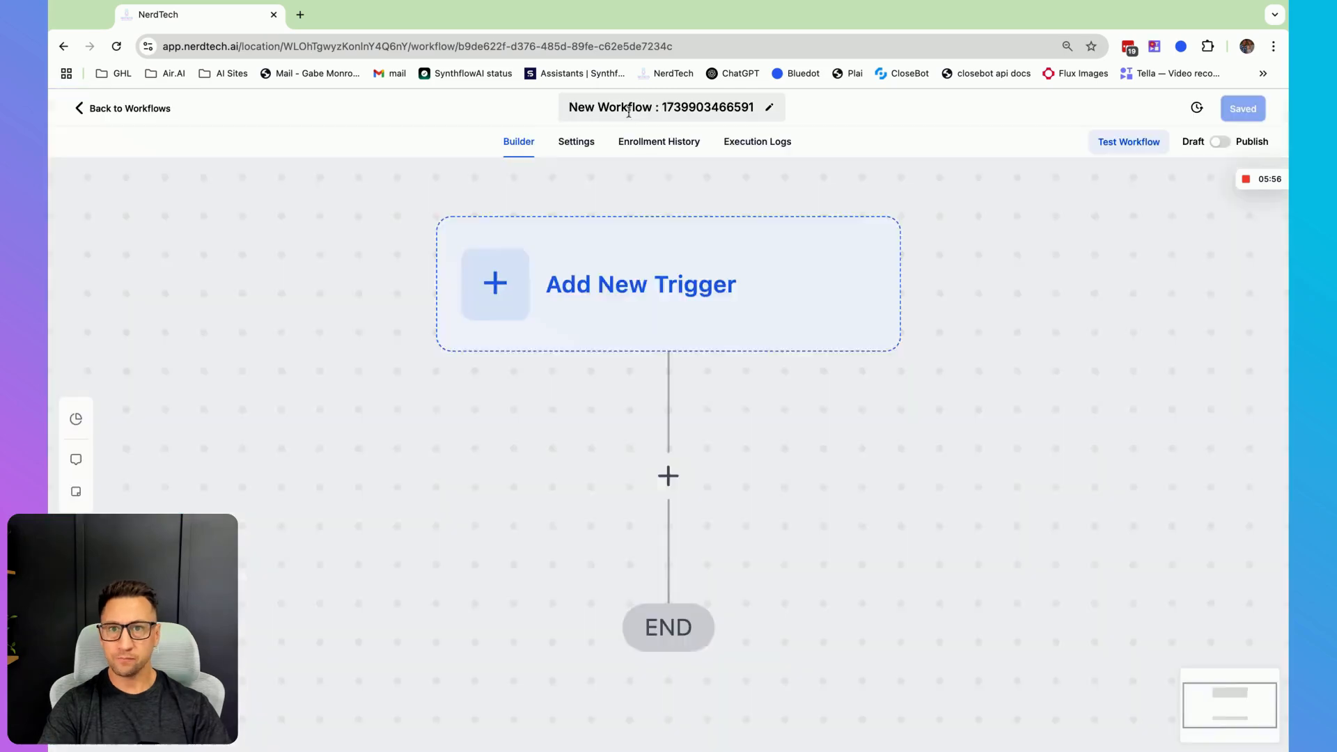
triple_click(662, 106)
type("Test")
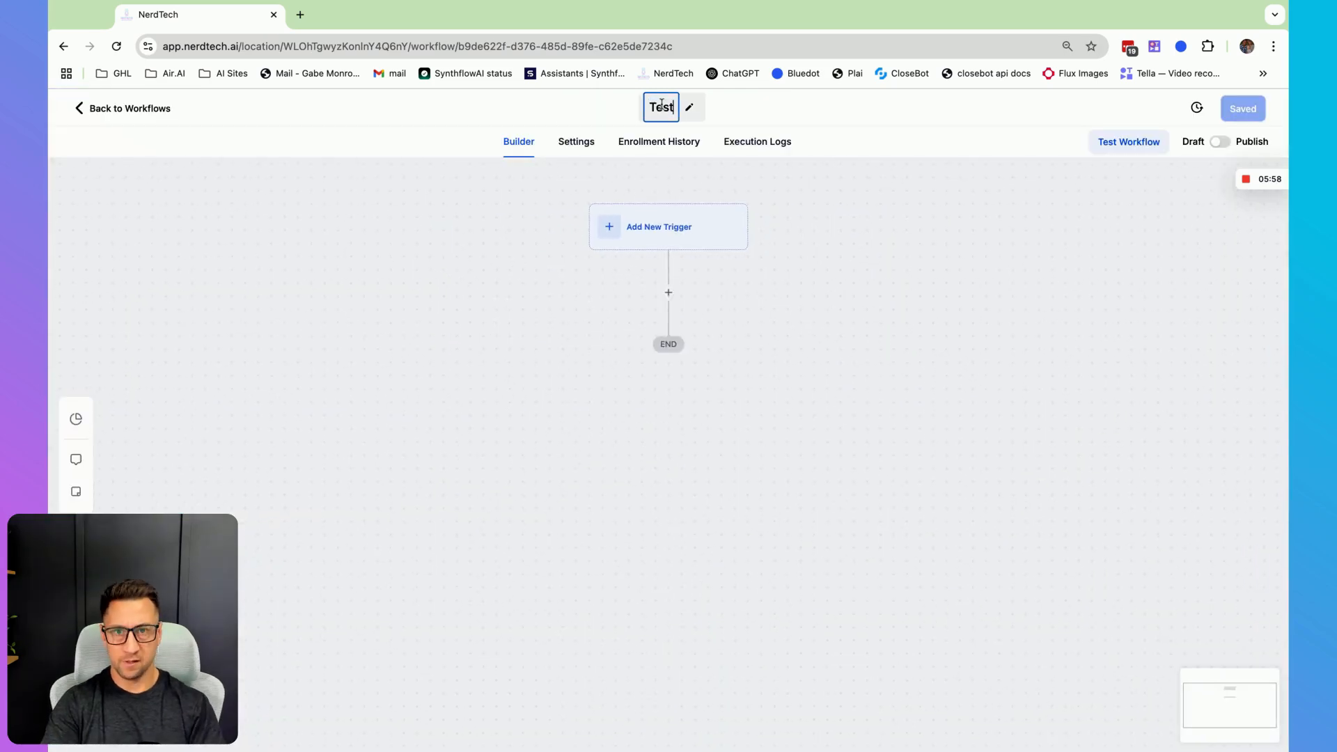
type(" lead form")
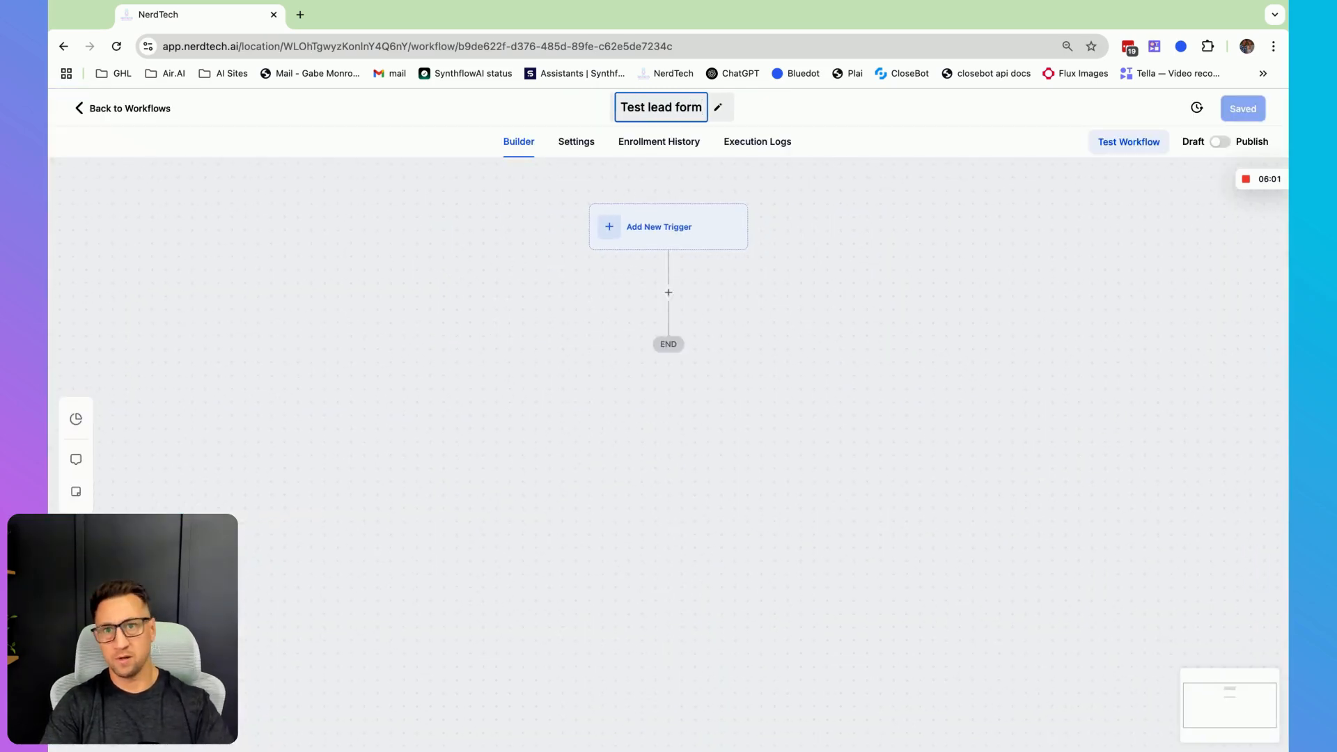
key("Return")
- Add a Form Submitted trigger to the workflow
left_click(667, 229)
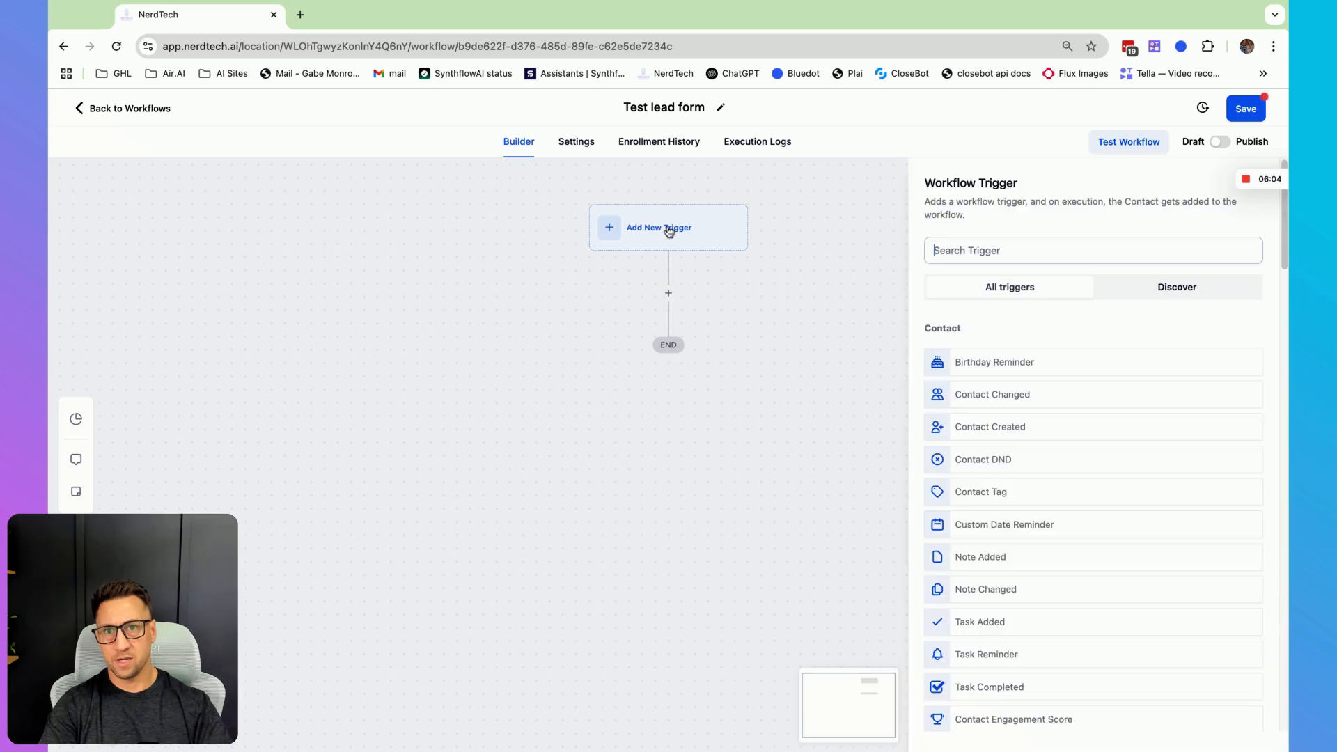
type("from")
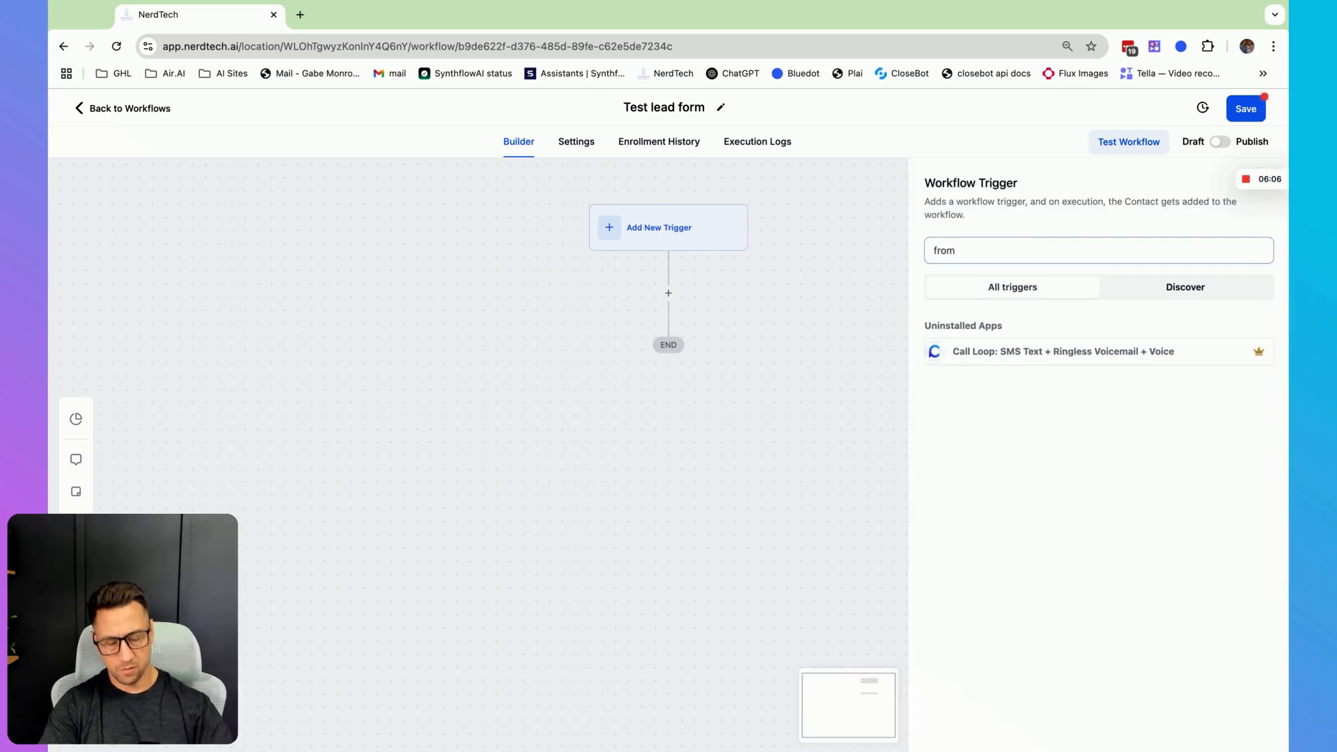
key("BackSpace")
key("BackSpace")
key("BackSpace")
type("orm")
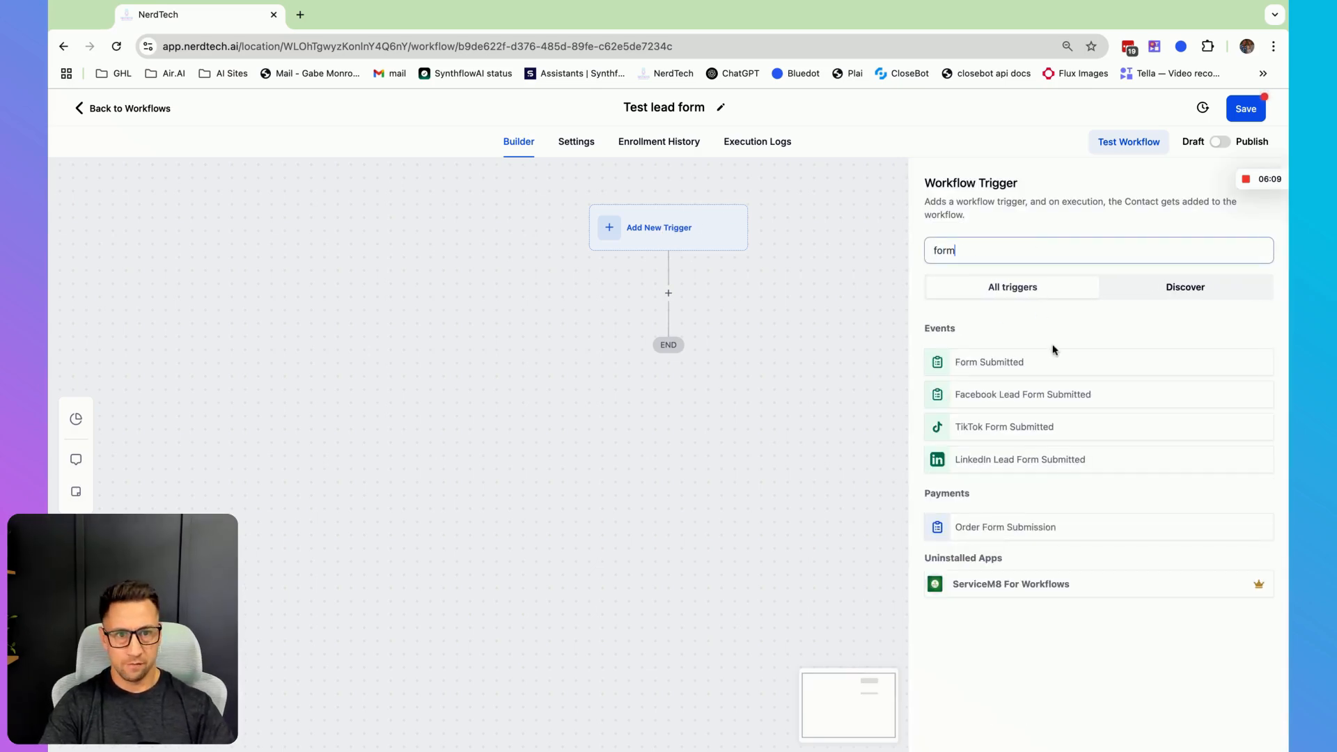
left_click(1010, 362)
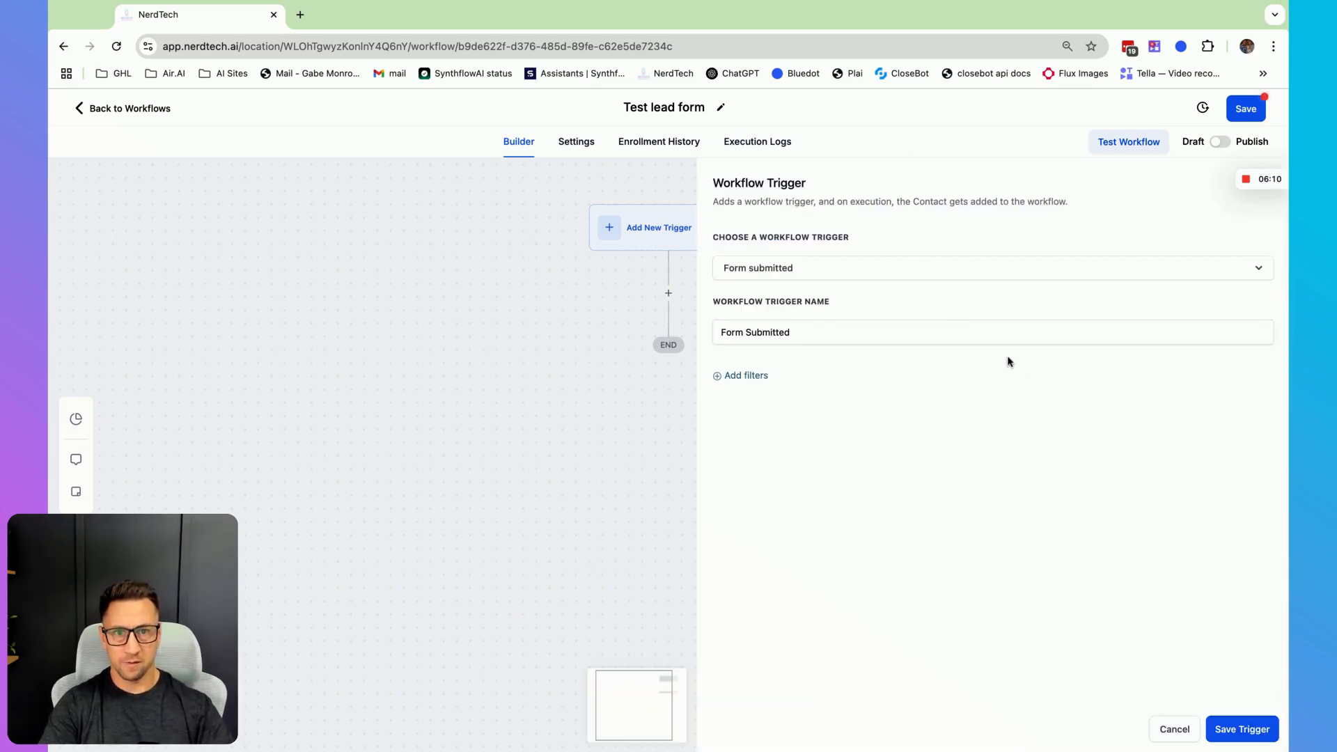
- Add a 'Form is' filter to the trigger selecting 'Test Form', and save the trigger
left_click(748, 377)
left_click(772, 399)
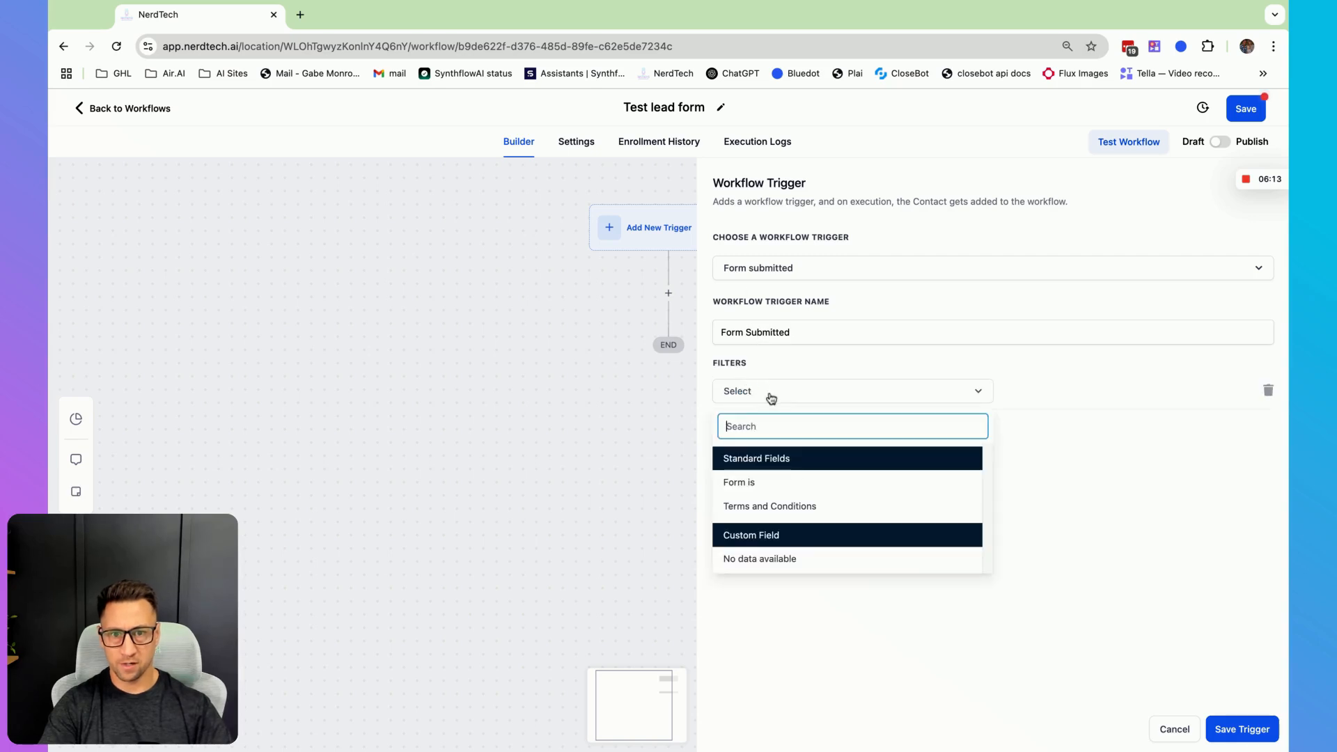
left_click(749, 484)
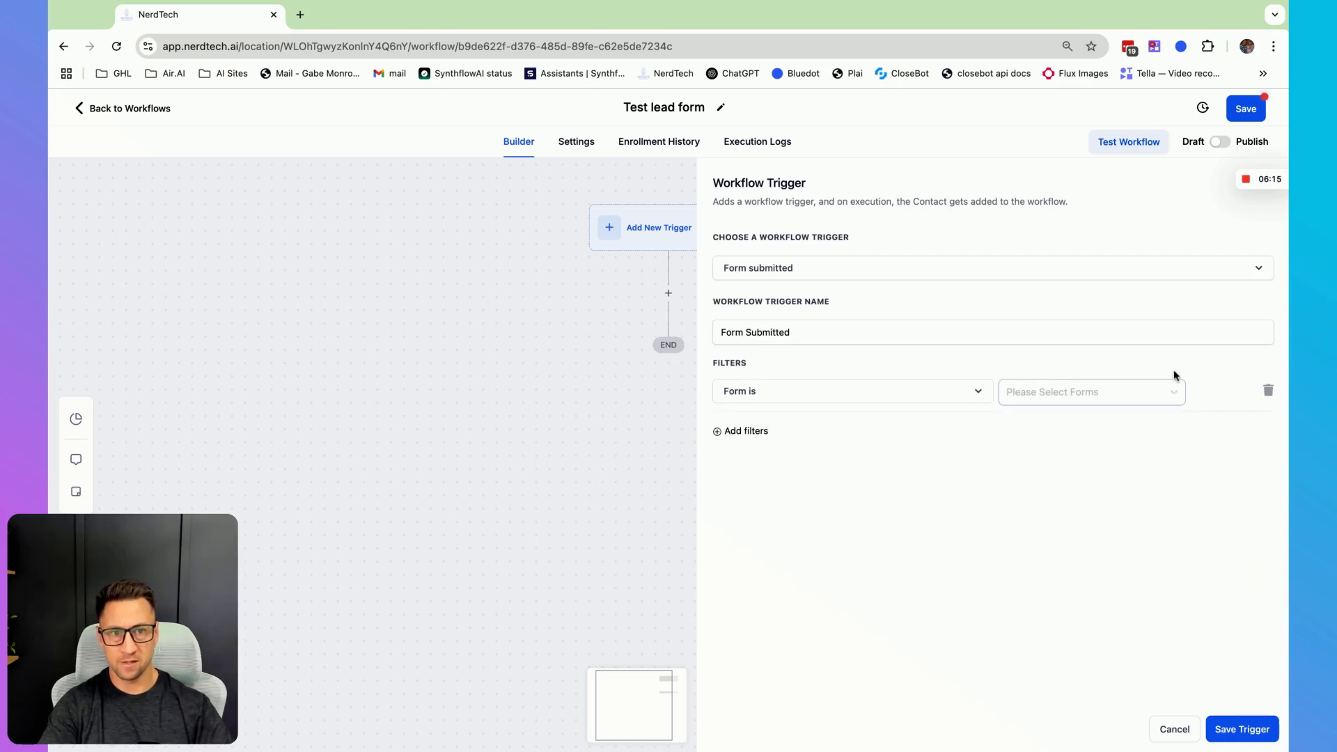
left_click(1107, 391)
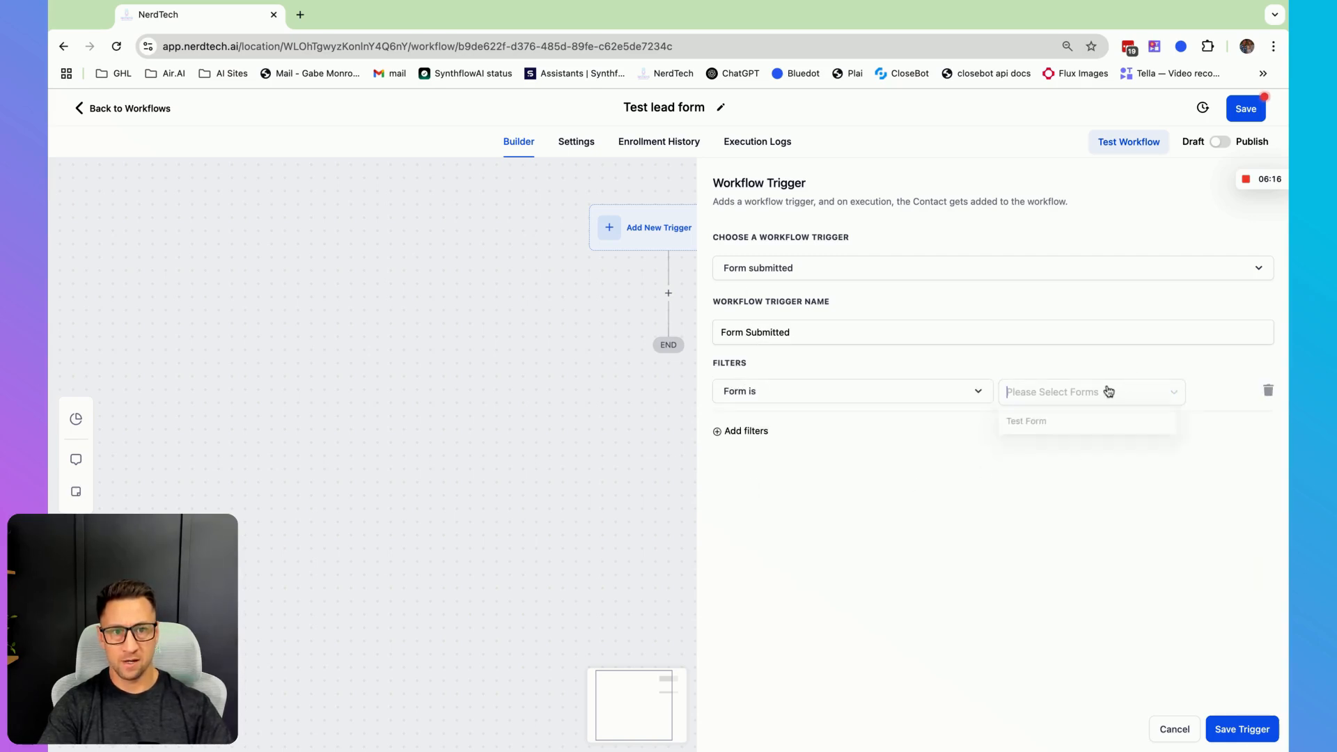
left_click(1057, 429)
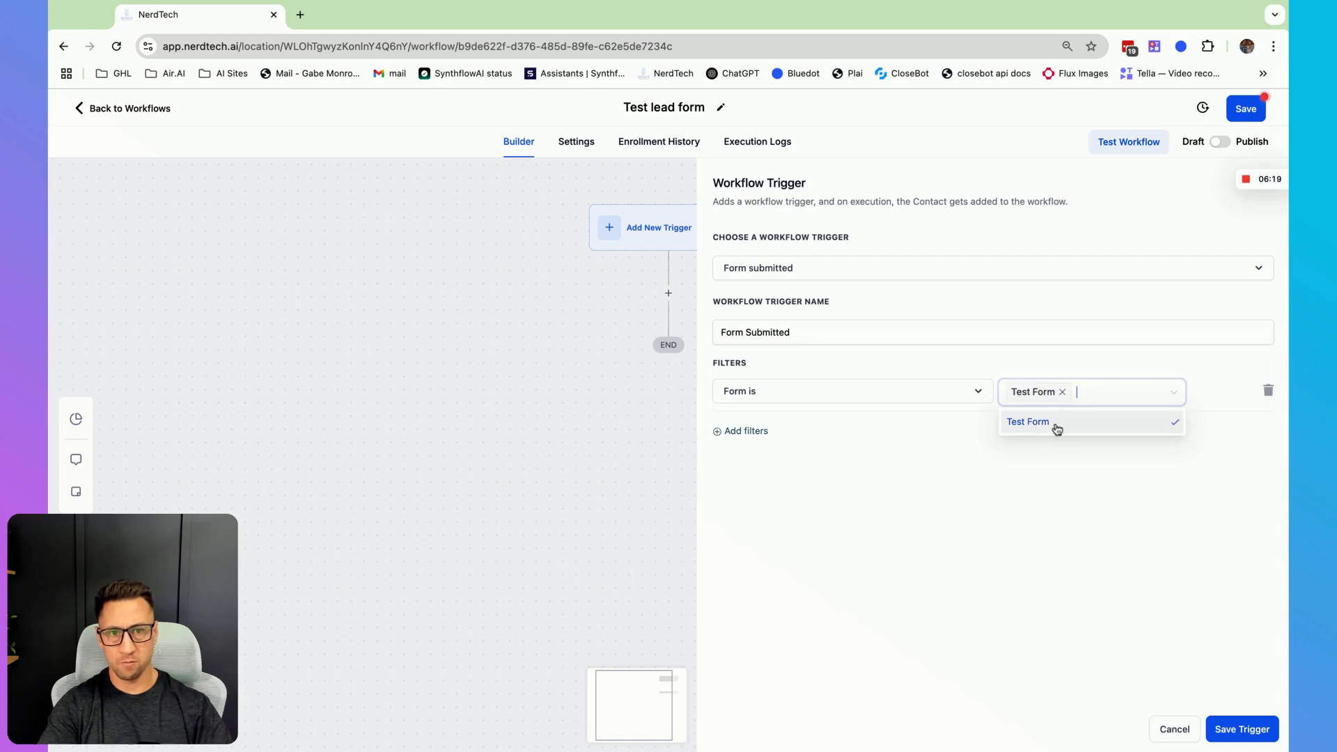
left_click(966, 498)
left_click(1232, 736)
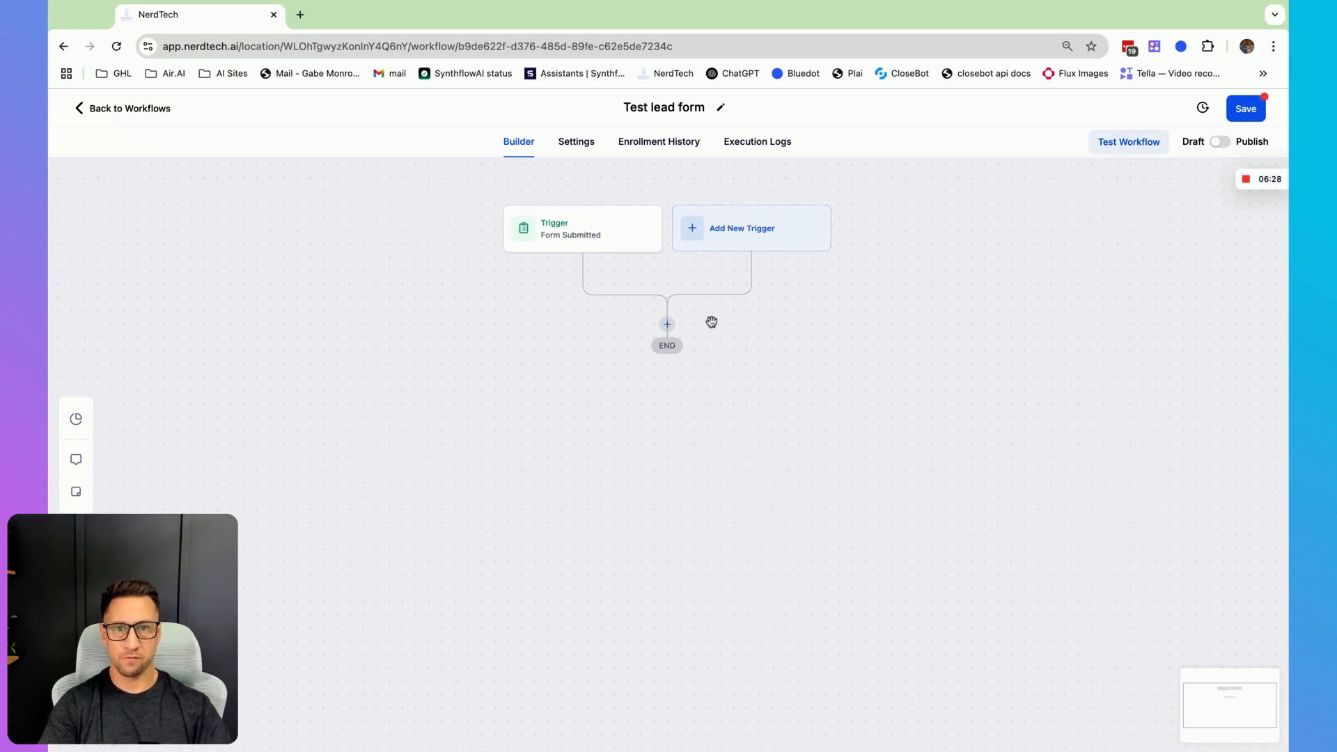
- Add an Add Contact Tag action with the new tag 'website lead', save it, and reopen it to check the tag
left_click(668, 325)
type("tag")
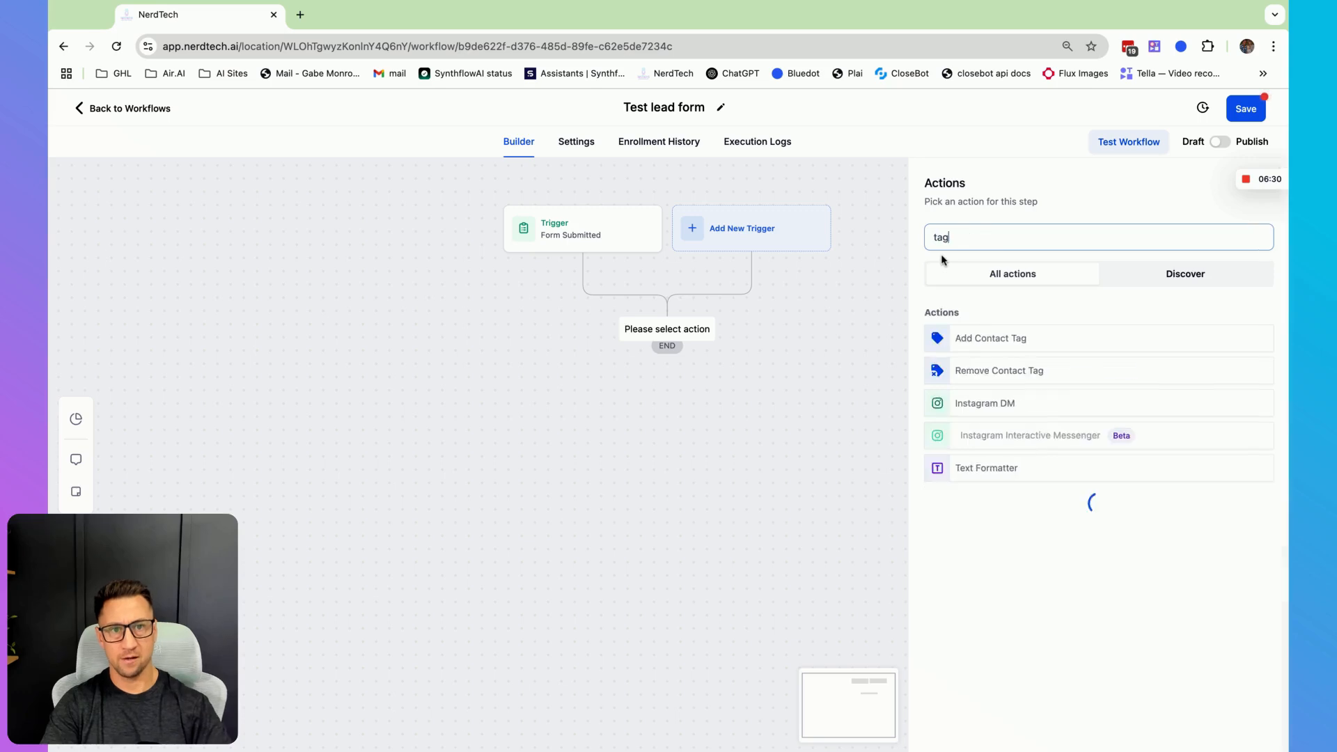
left_click(971, 337)
left_click(969, 321)
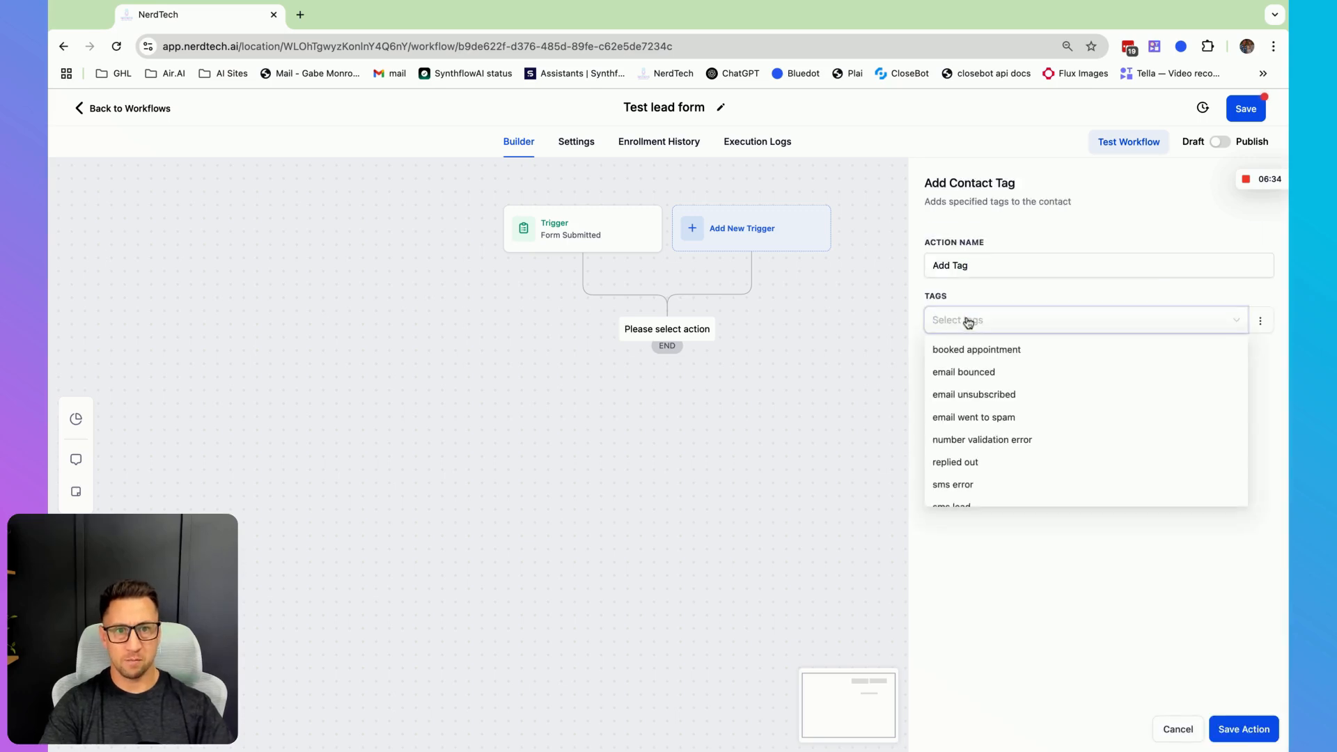
type("website lea")
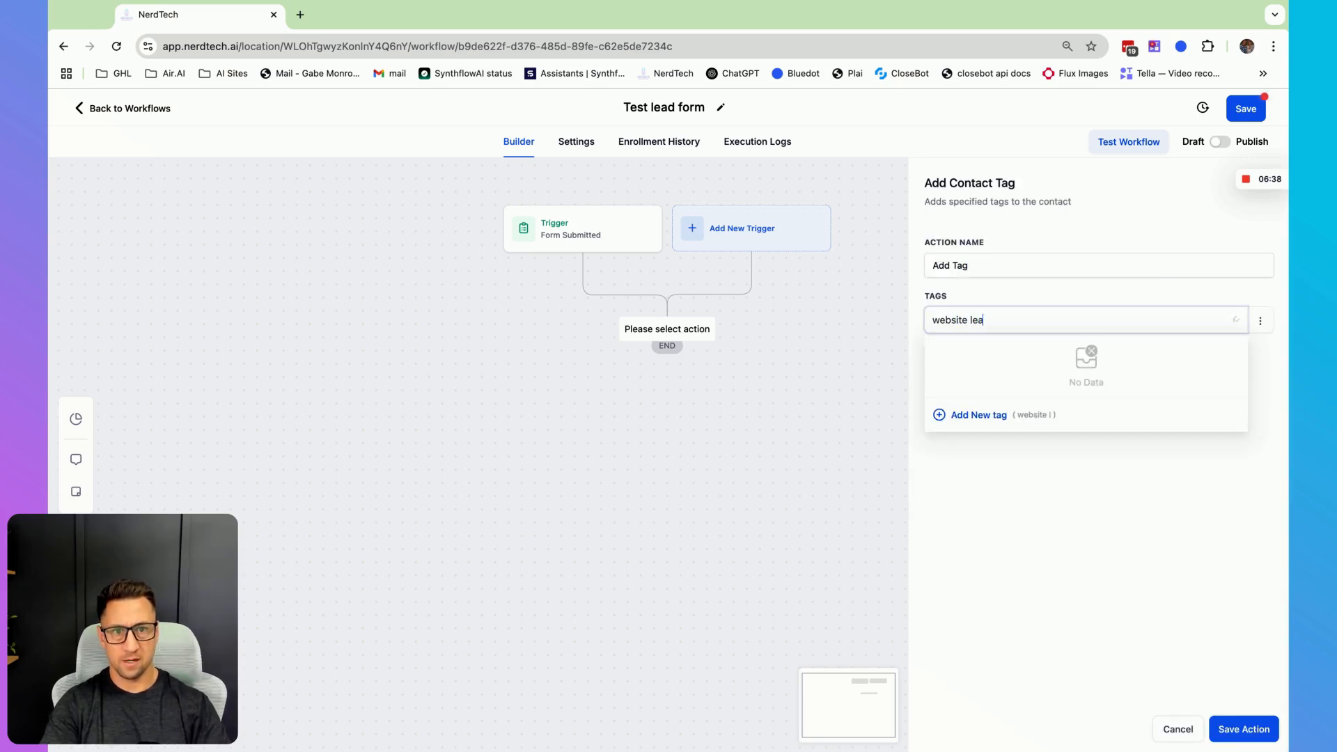
type("d")
key("Return")
left_click(1243, 729)
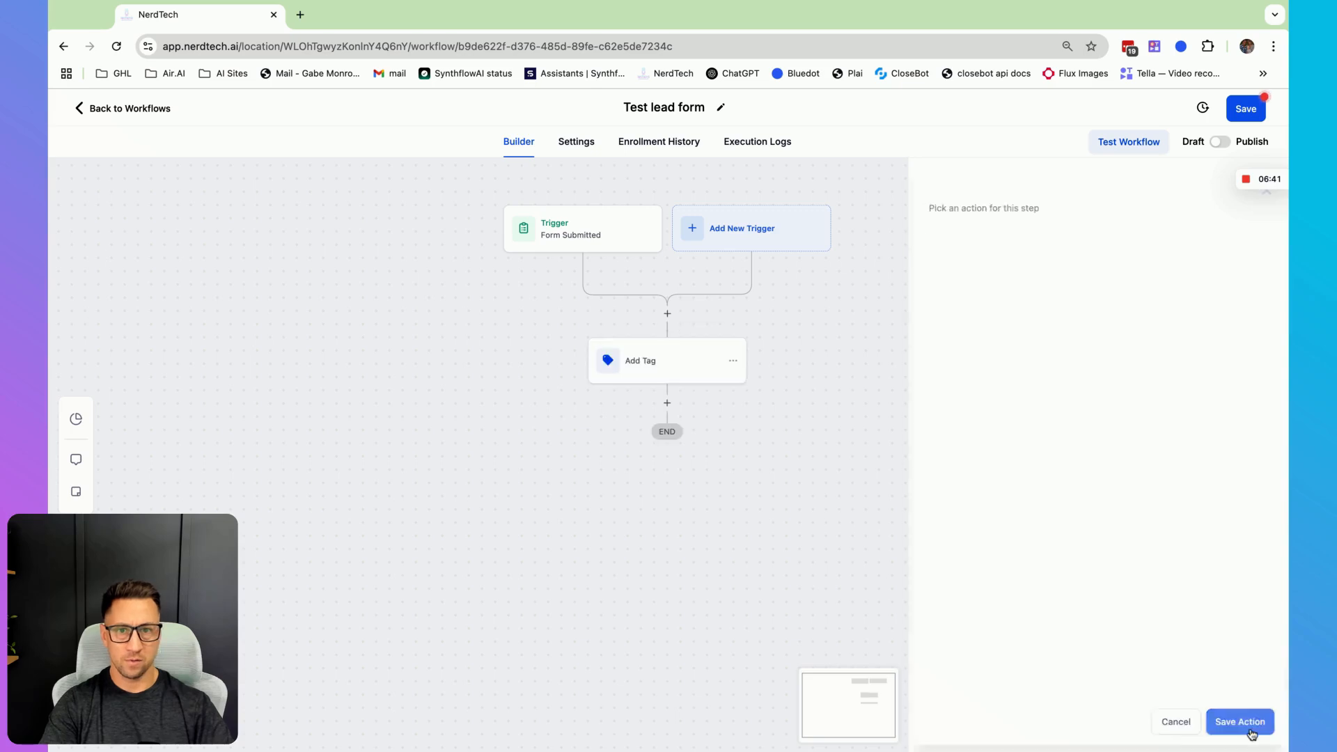
left_click(641, 361)
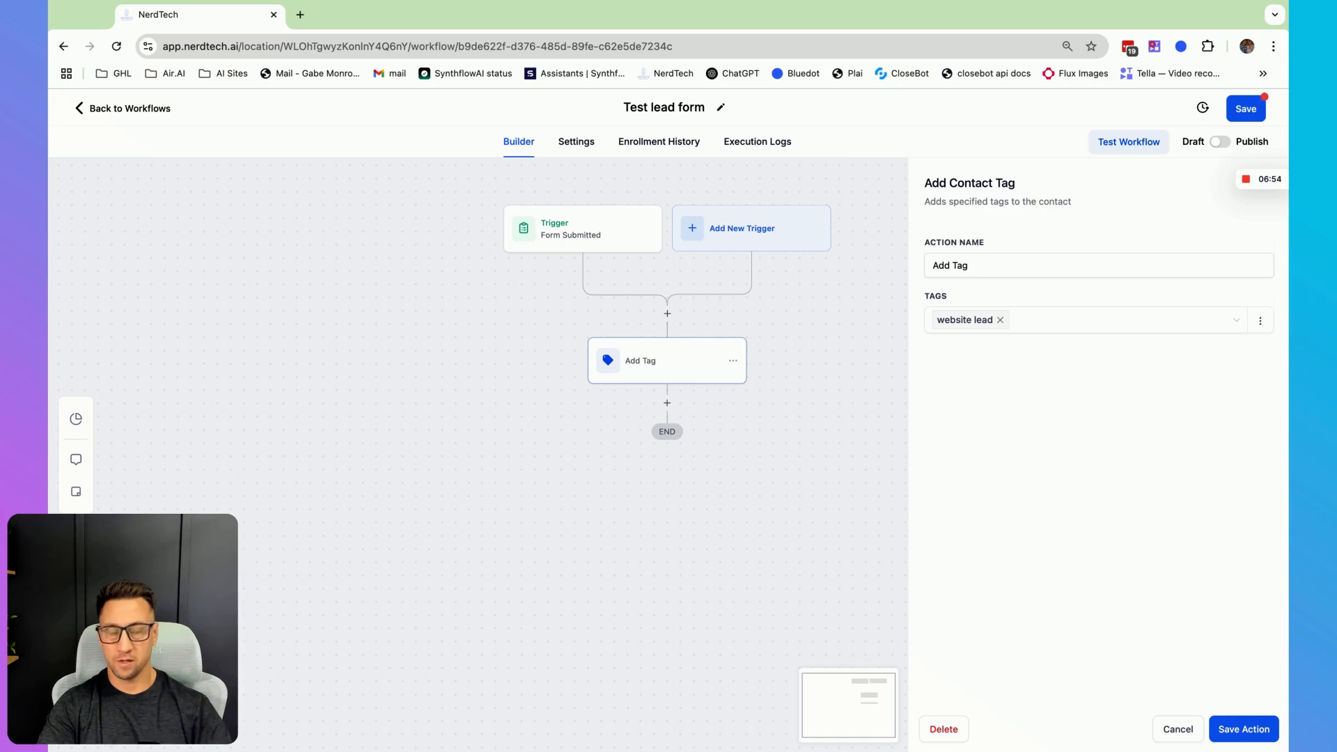
left_click(1176, 729)
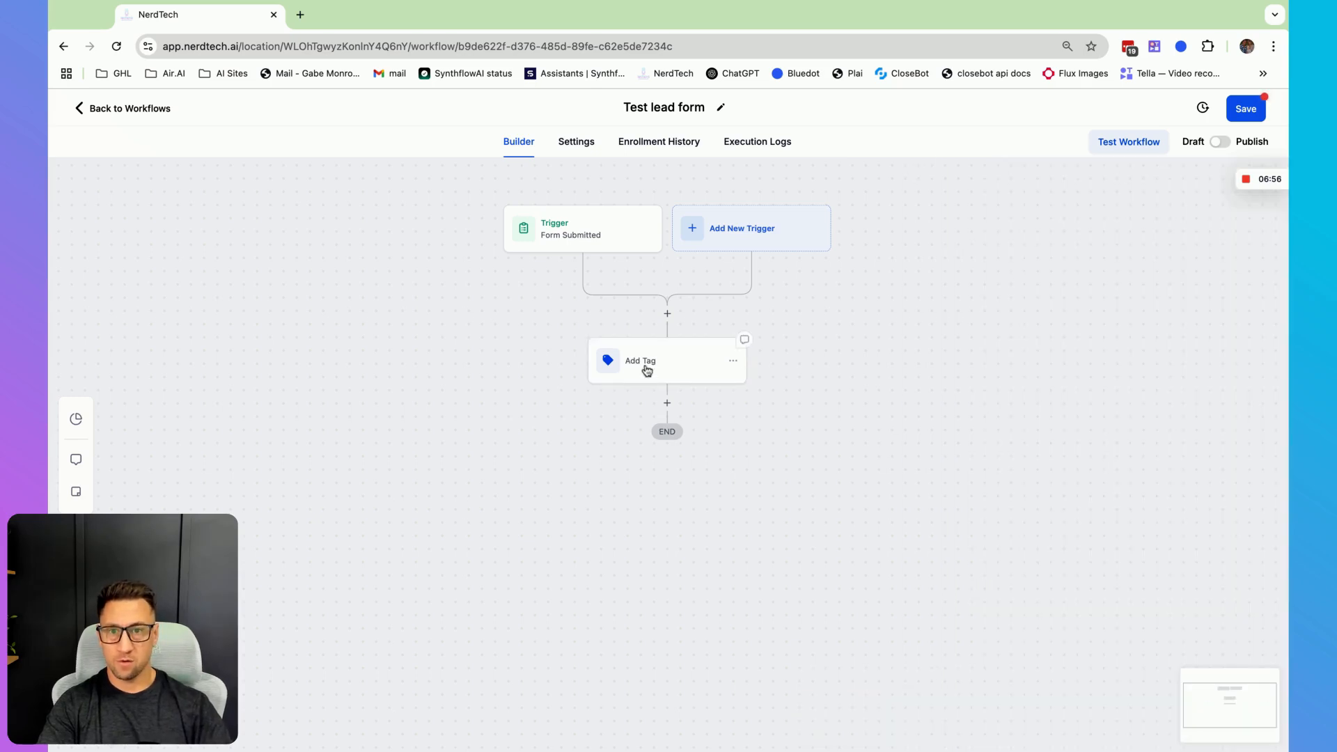
- Add an Add To Notes action whose note reads 'You have a new lead - {{contact.name}}', inserting the contact's full name value
left_click(666, 402)
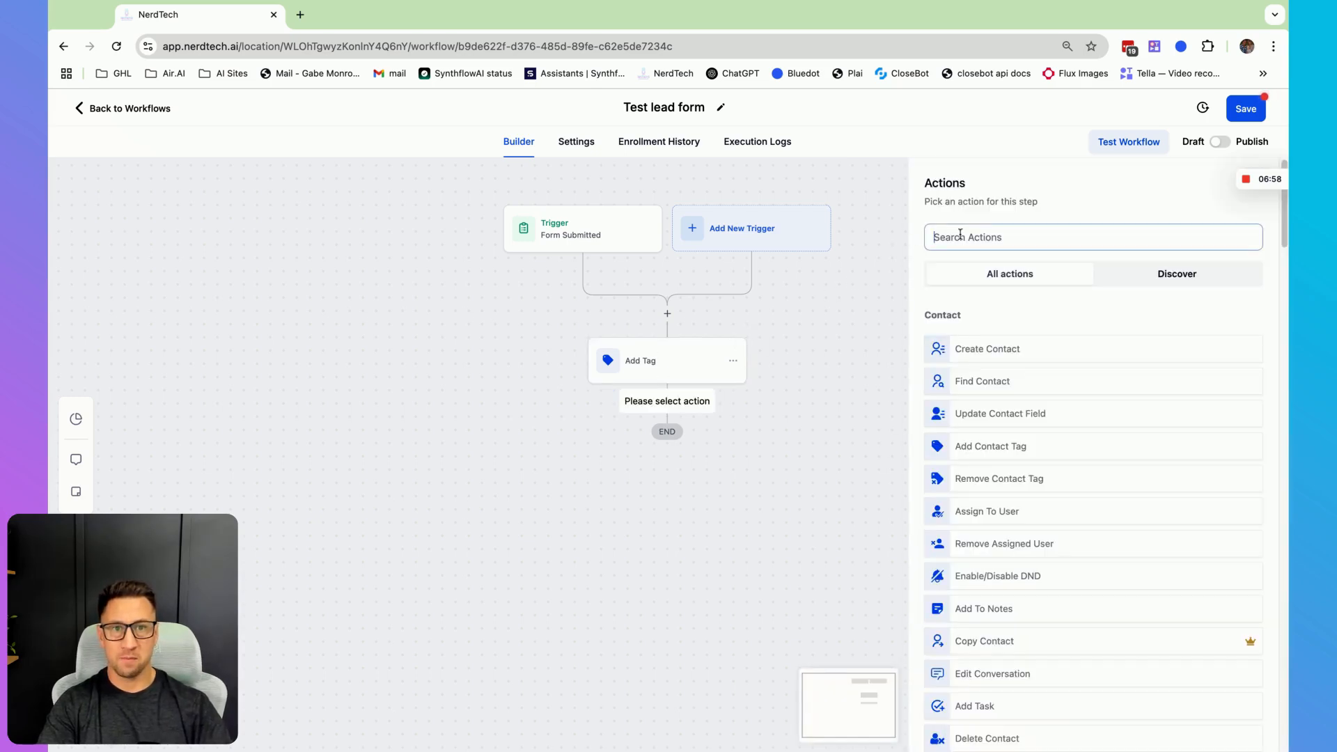
type("add")
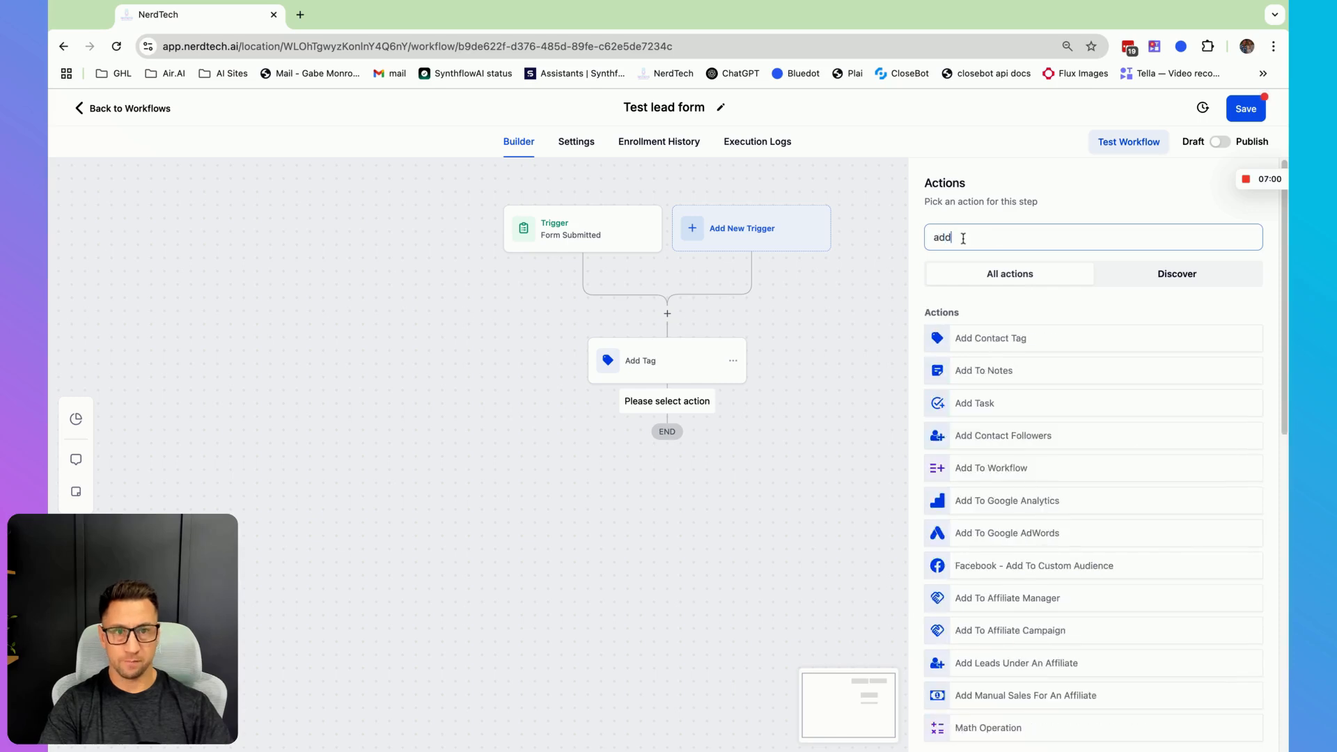
left_click(949, 369)
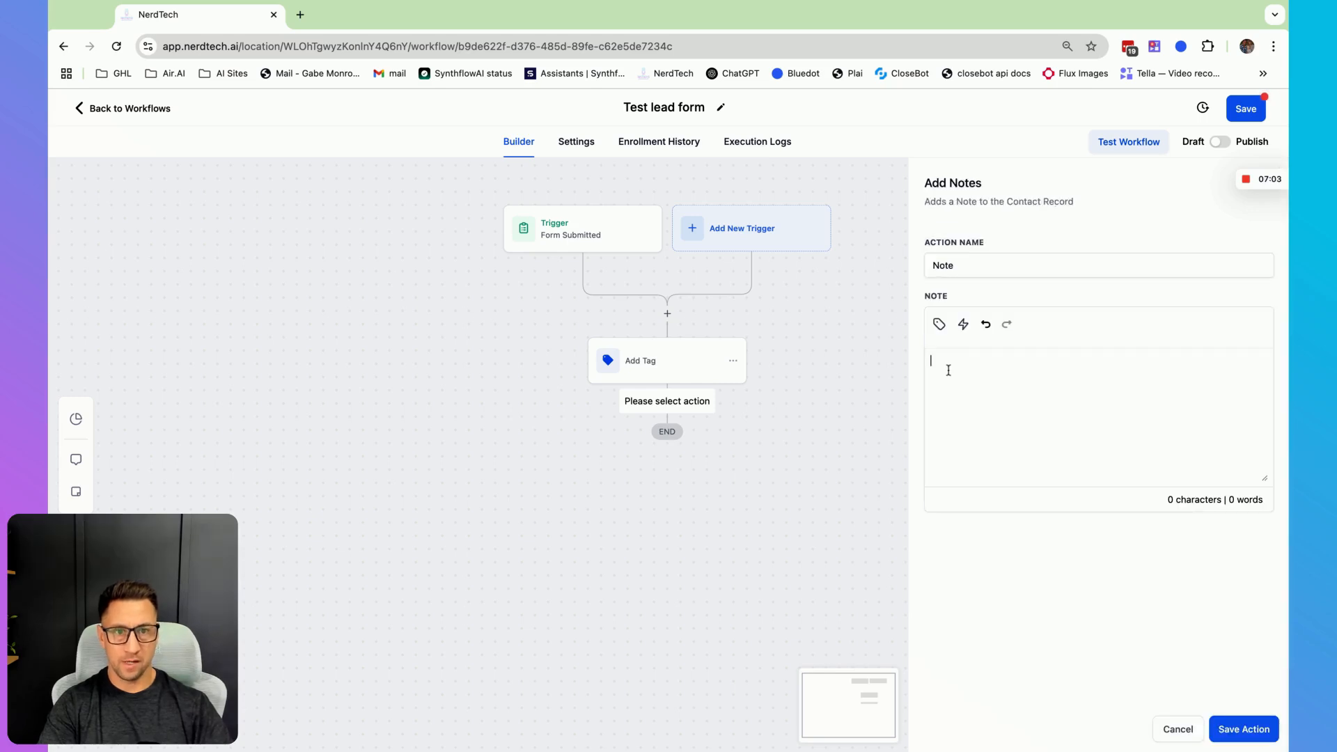
left_click(939, 325)
left_click(851, 394)
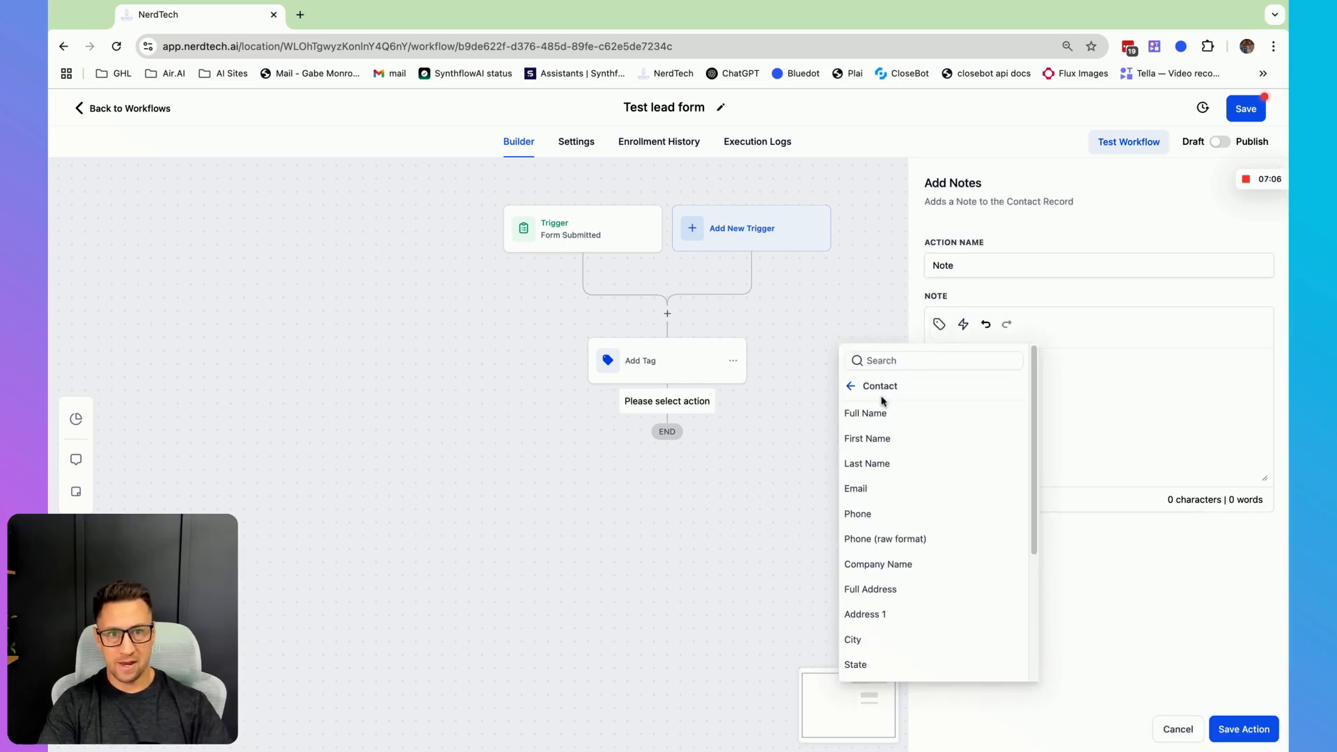
left_click(879, 418)
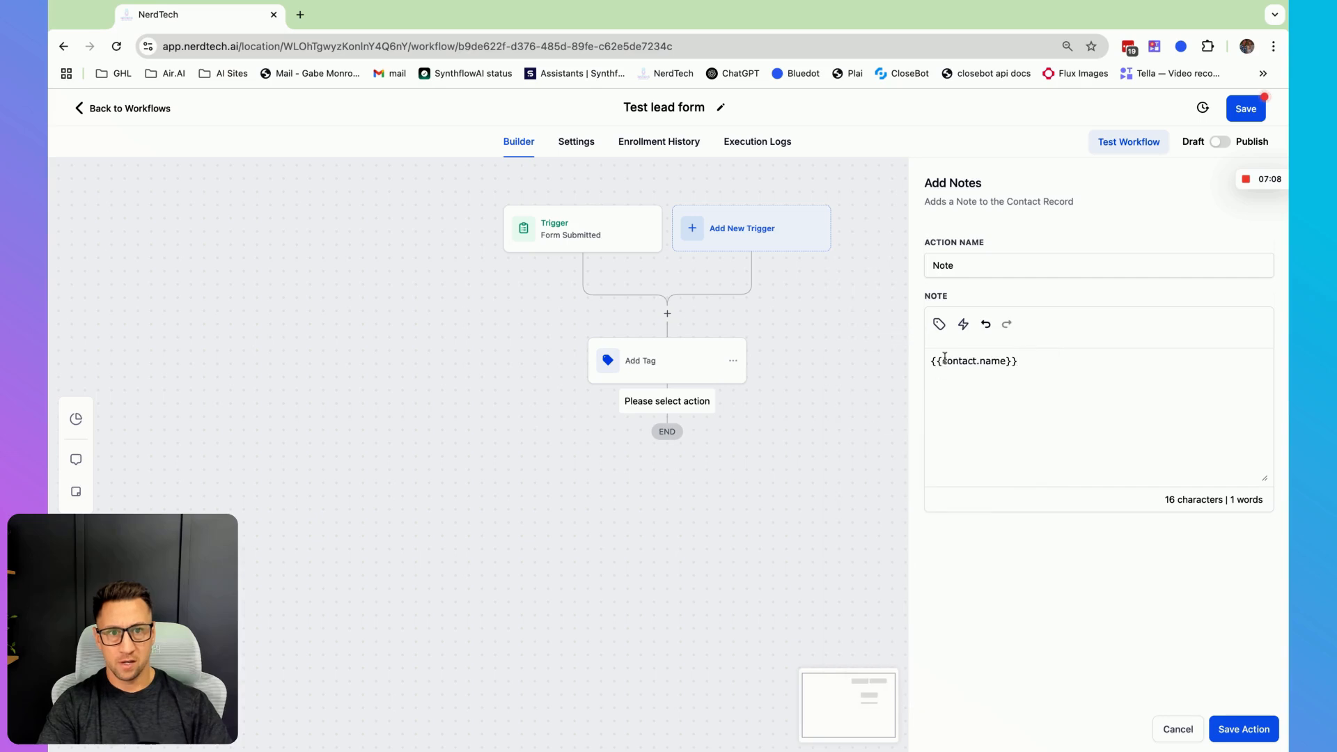
left_click(932, 360)
type("You have a new lead")
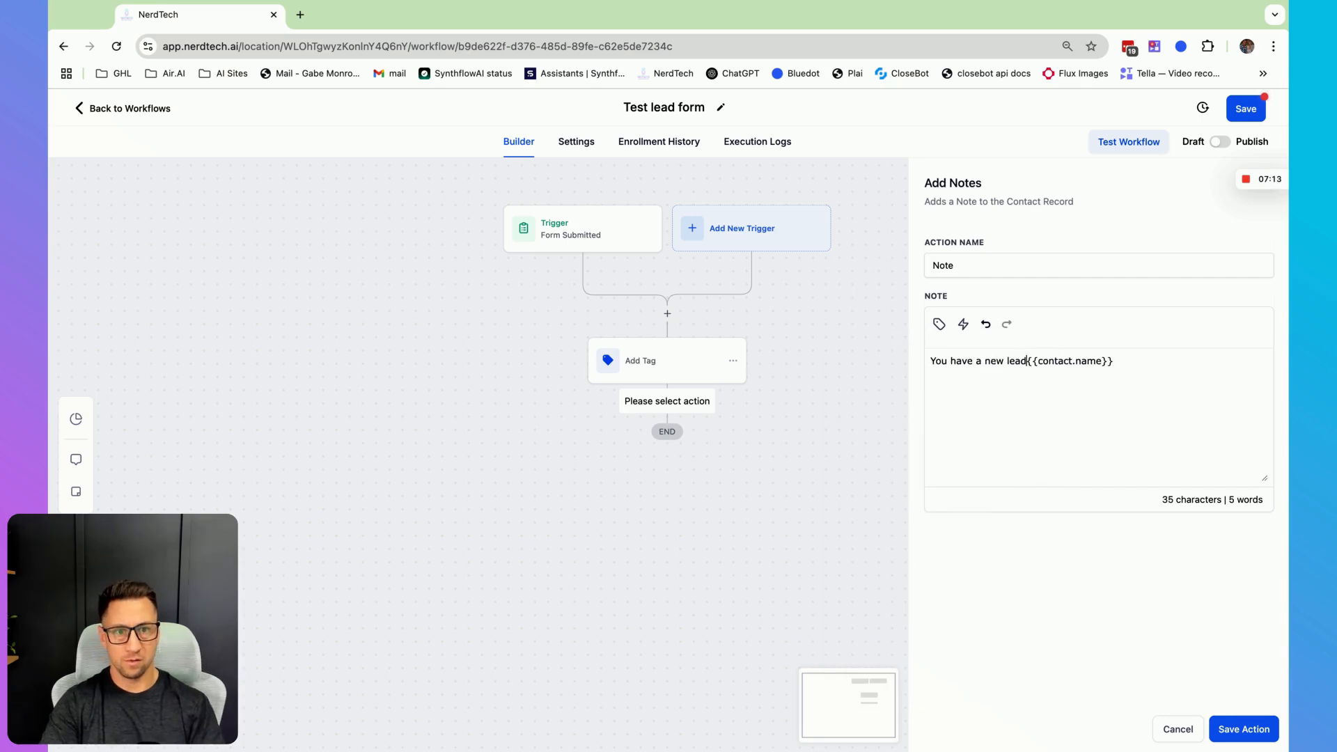
type(" -")
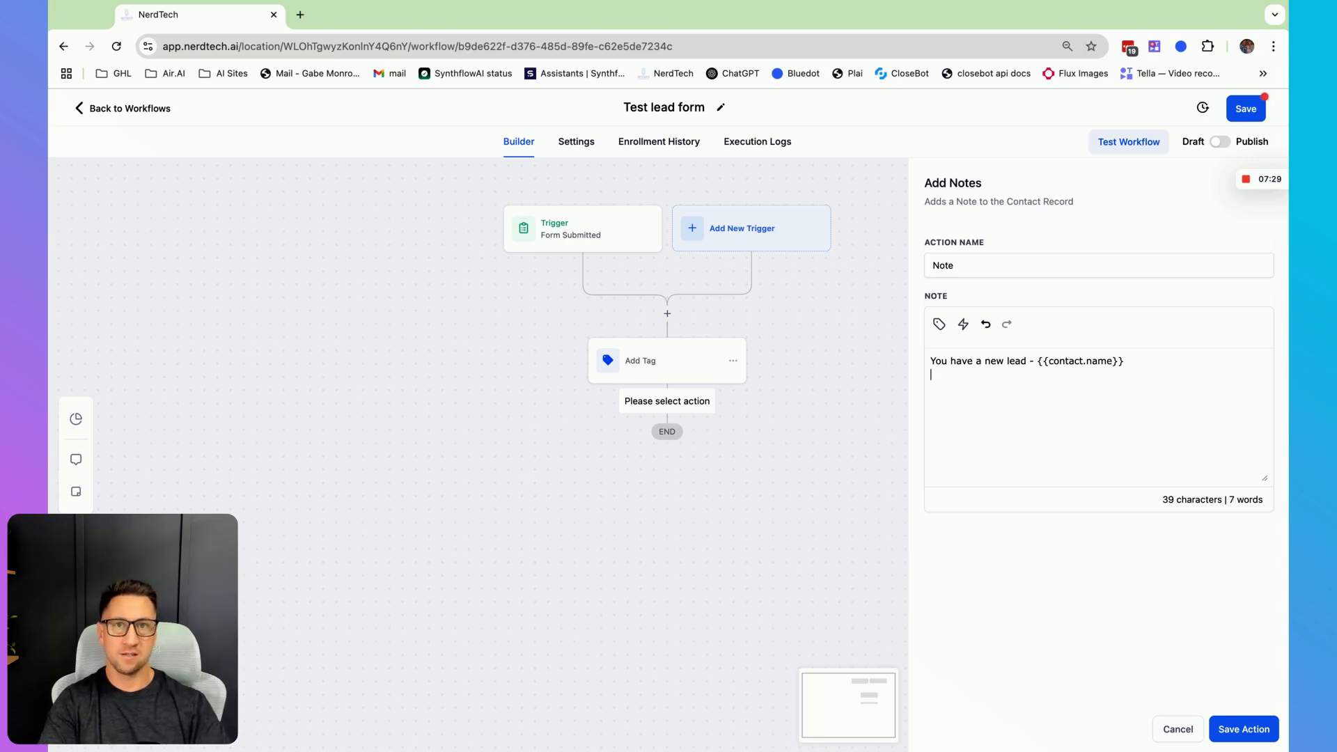
- Try inserting a Custom Fields value on a new line of the note, delete it again, and save the note action
left_click(941, 328)
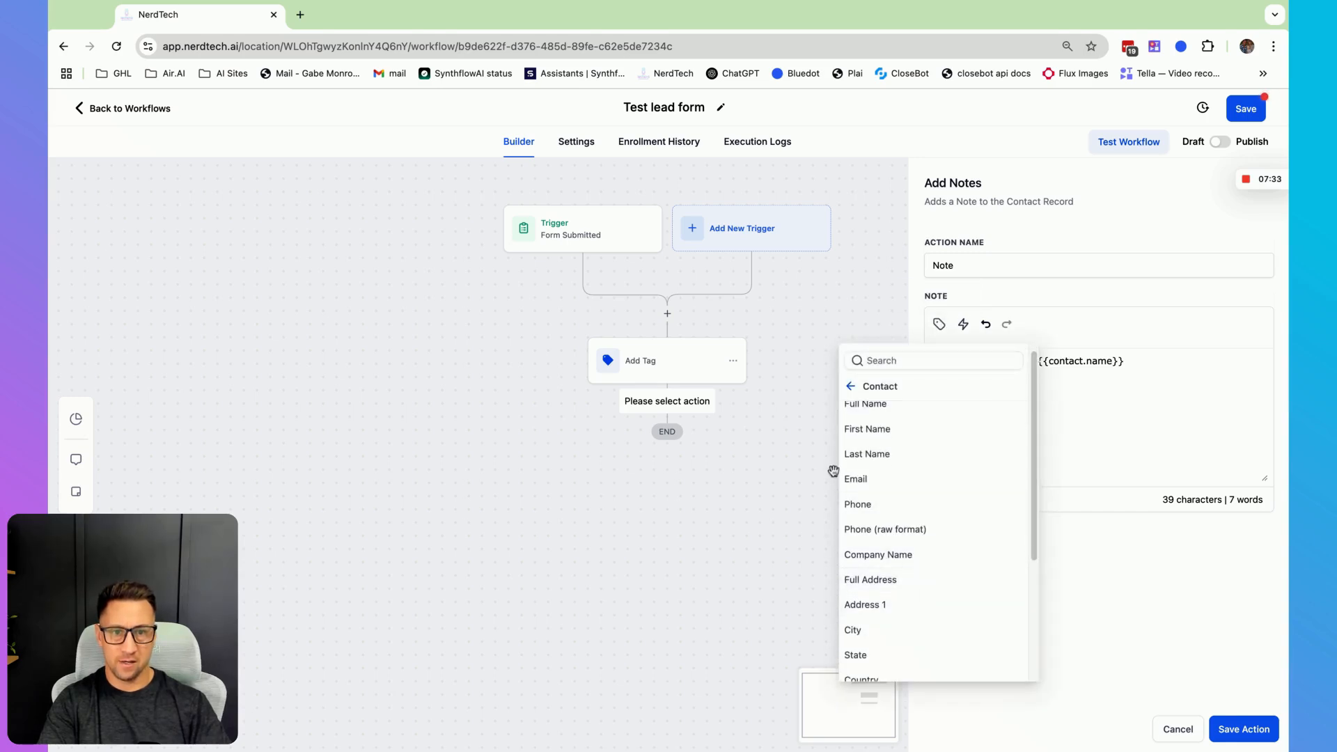
scroll(892, 557, "down", 4)
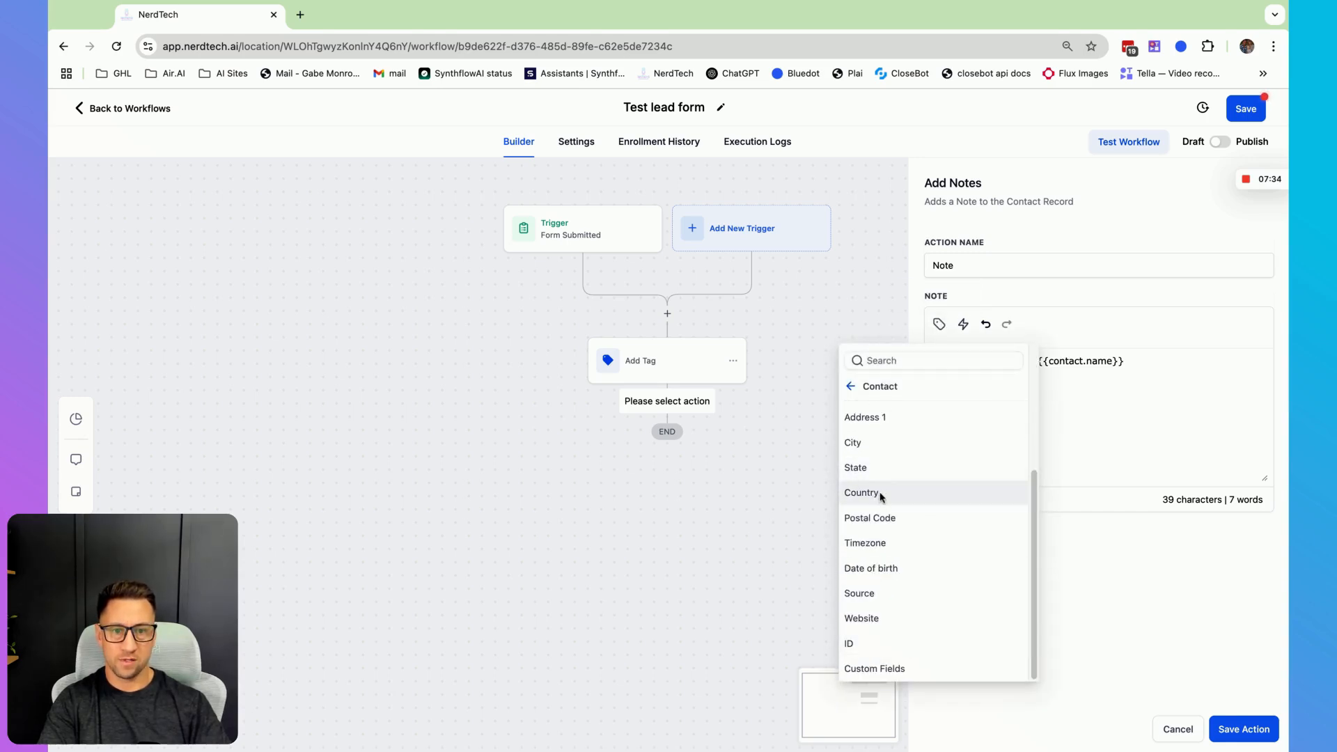
left_click(887, 669)
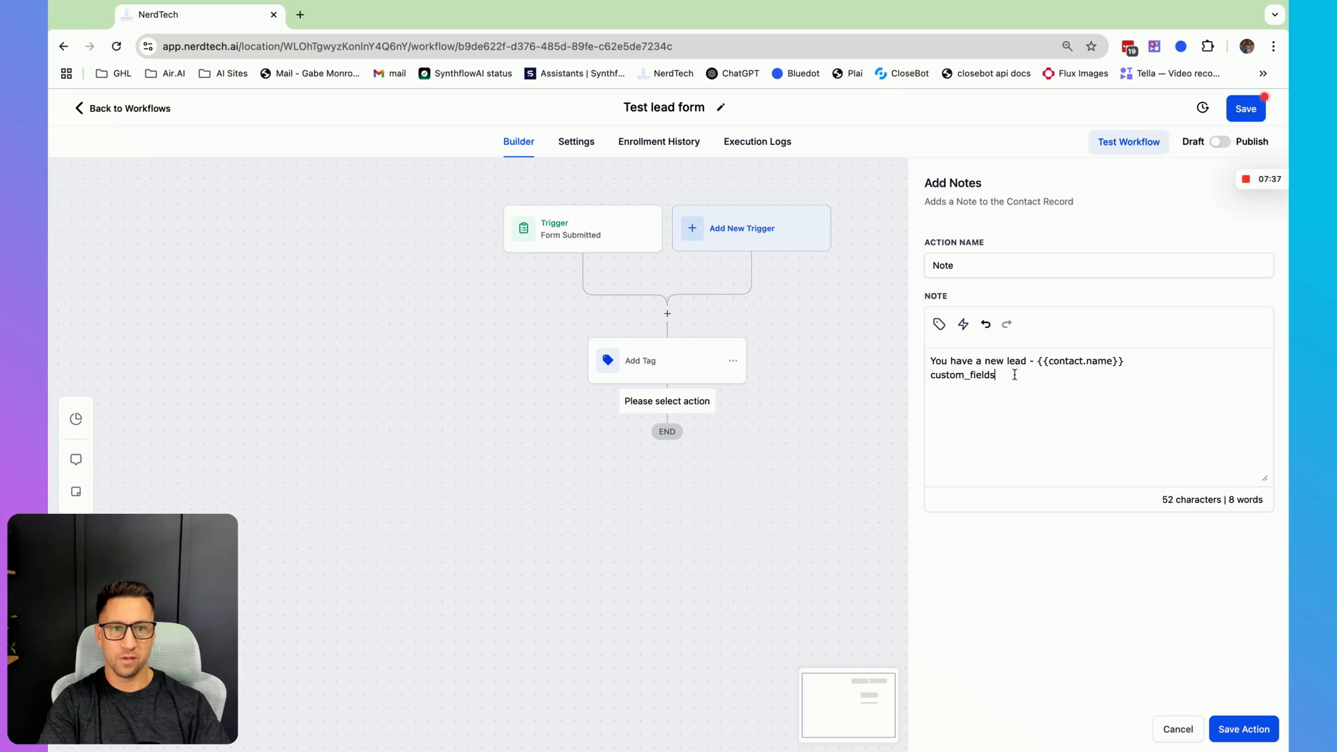
left_click_drag(1014, 374, 918, 385)
key("BackSpace")
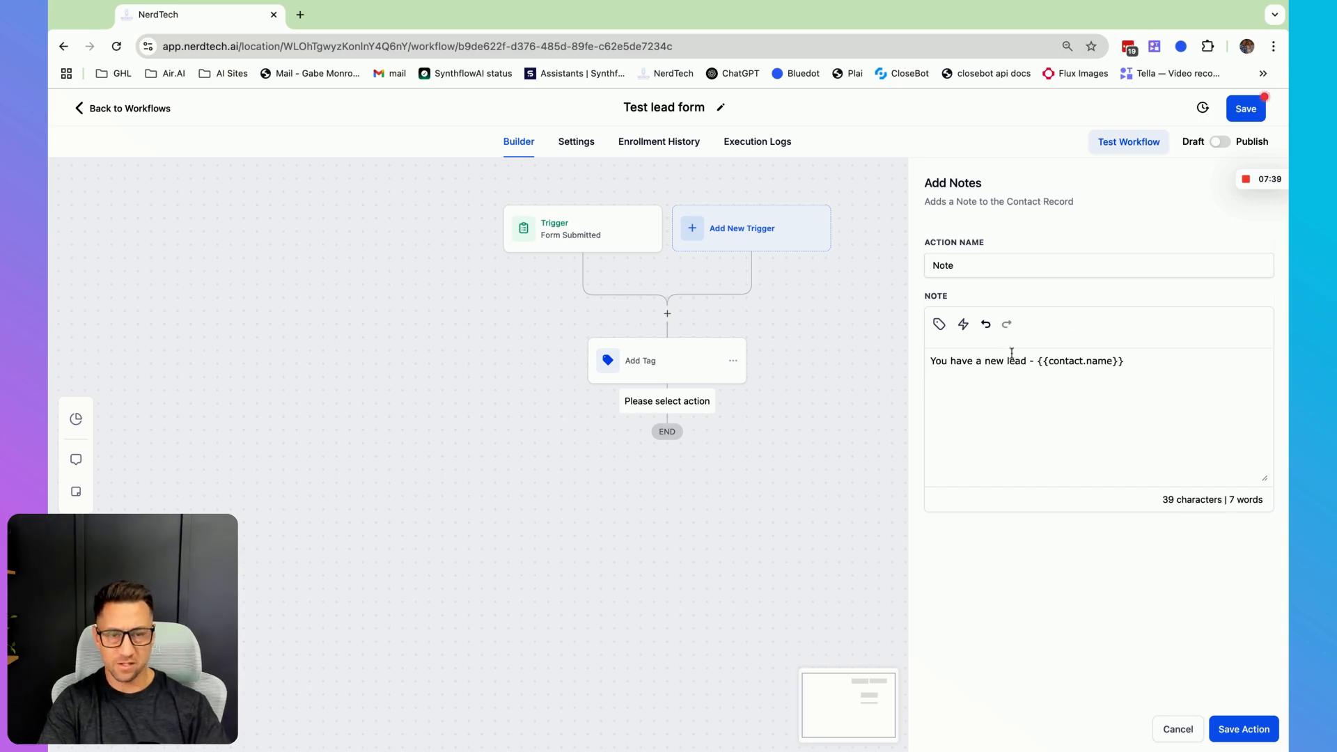
left_click(1259, 738)
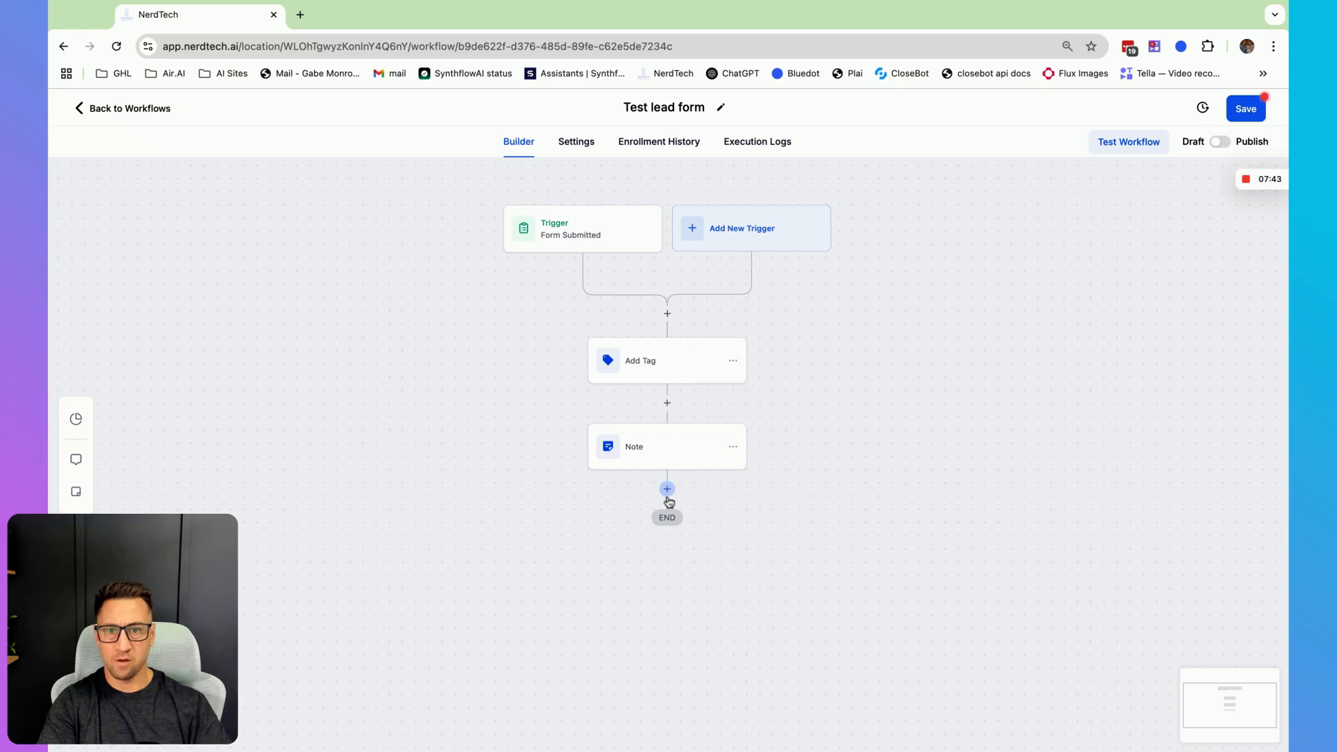
- Add an Add Task action titled 'New Lead, call back - {{contact.name}}', inserting the contact's full name value
left_click(667, 489)
type("add")
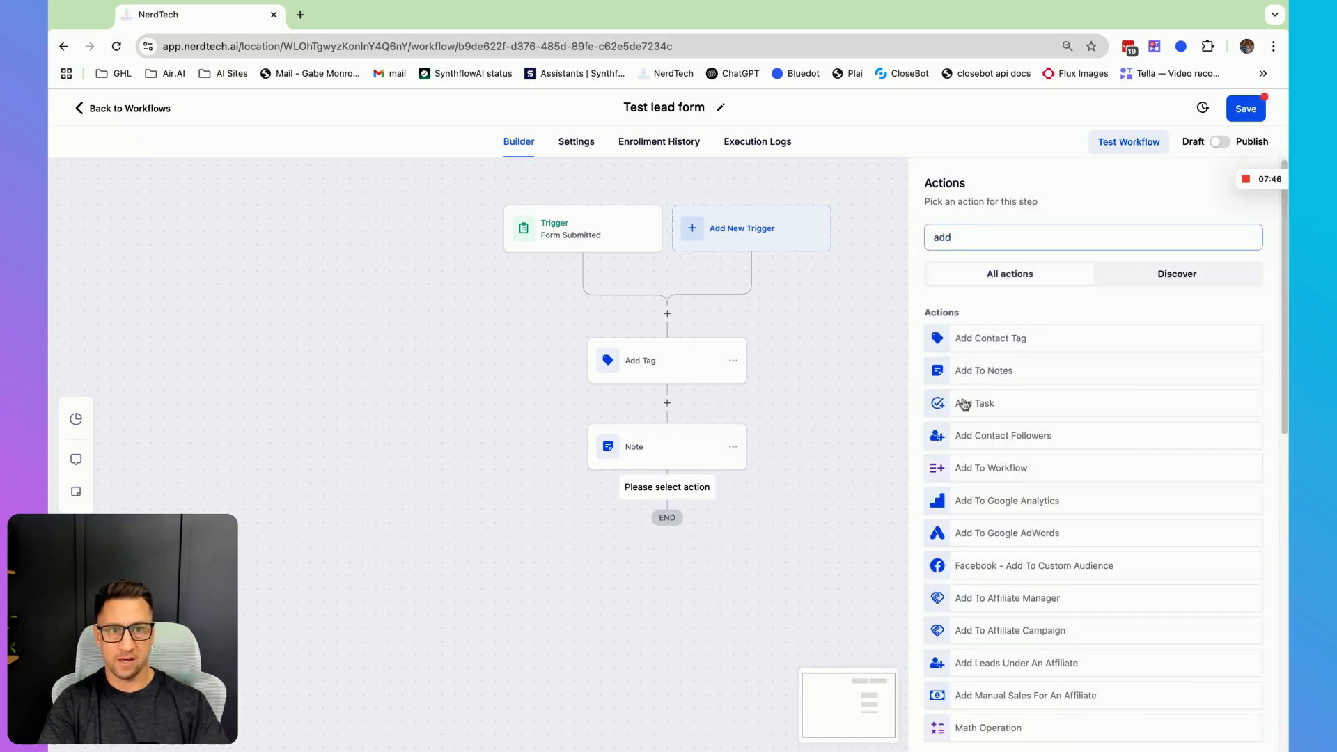
left_click(964, 404)
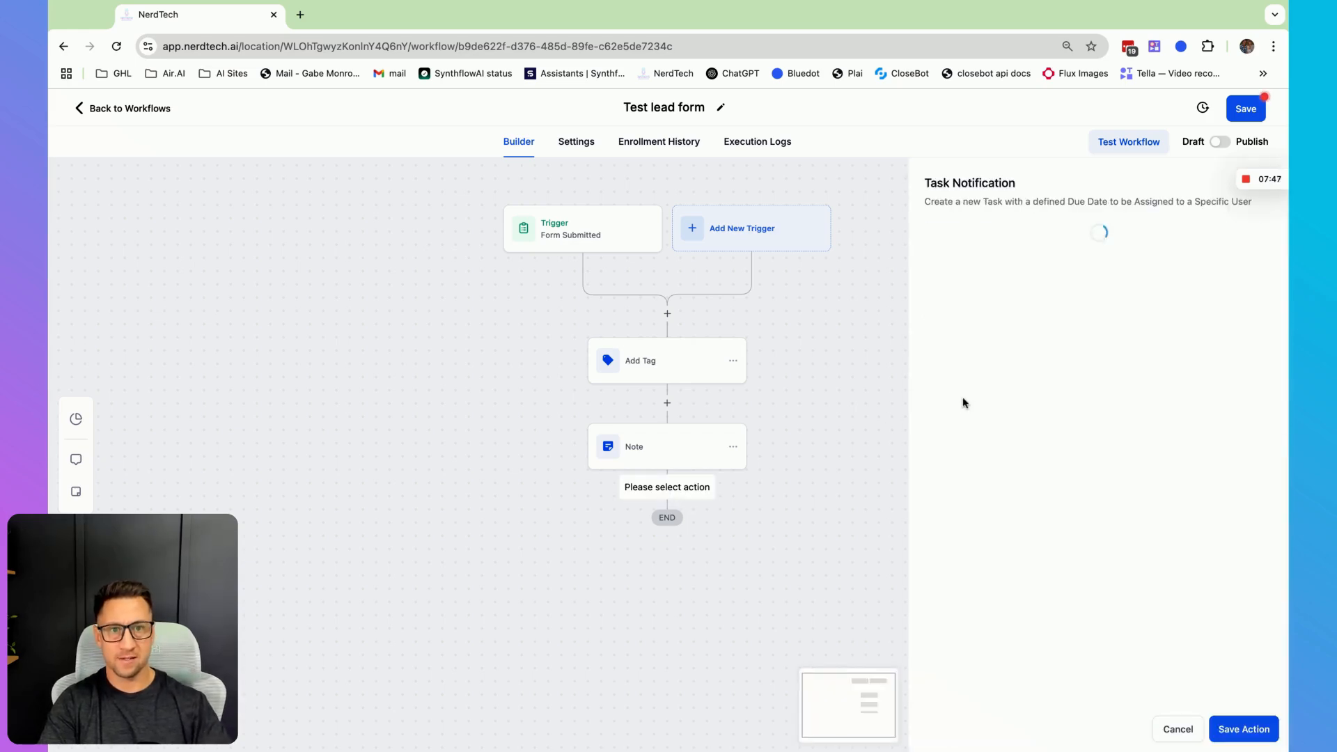
left_click(983, 326)
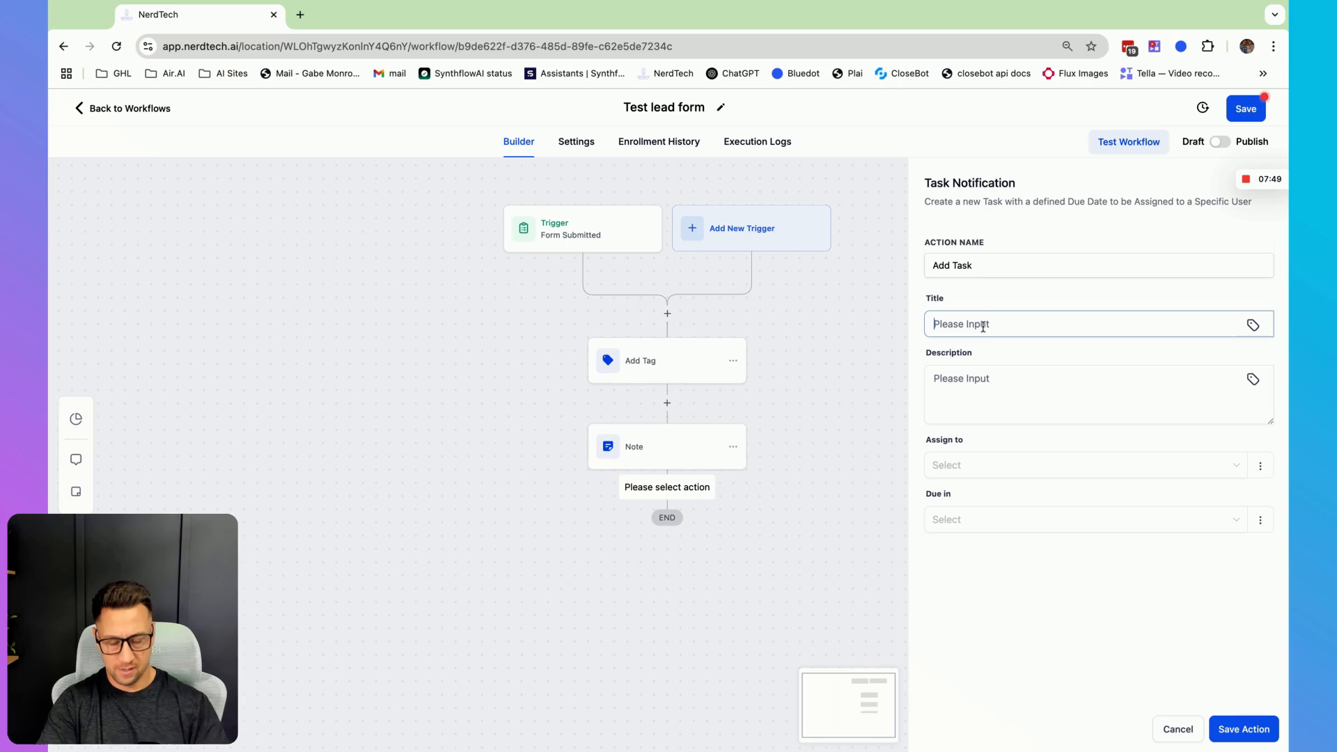
type("New Lead, call back -")
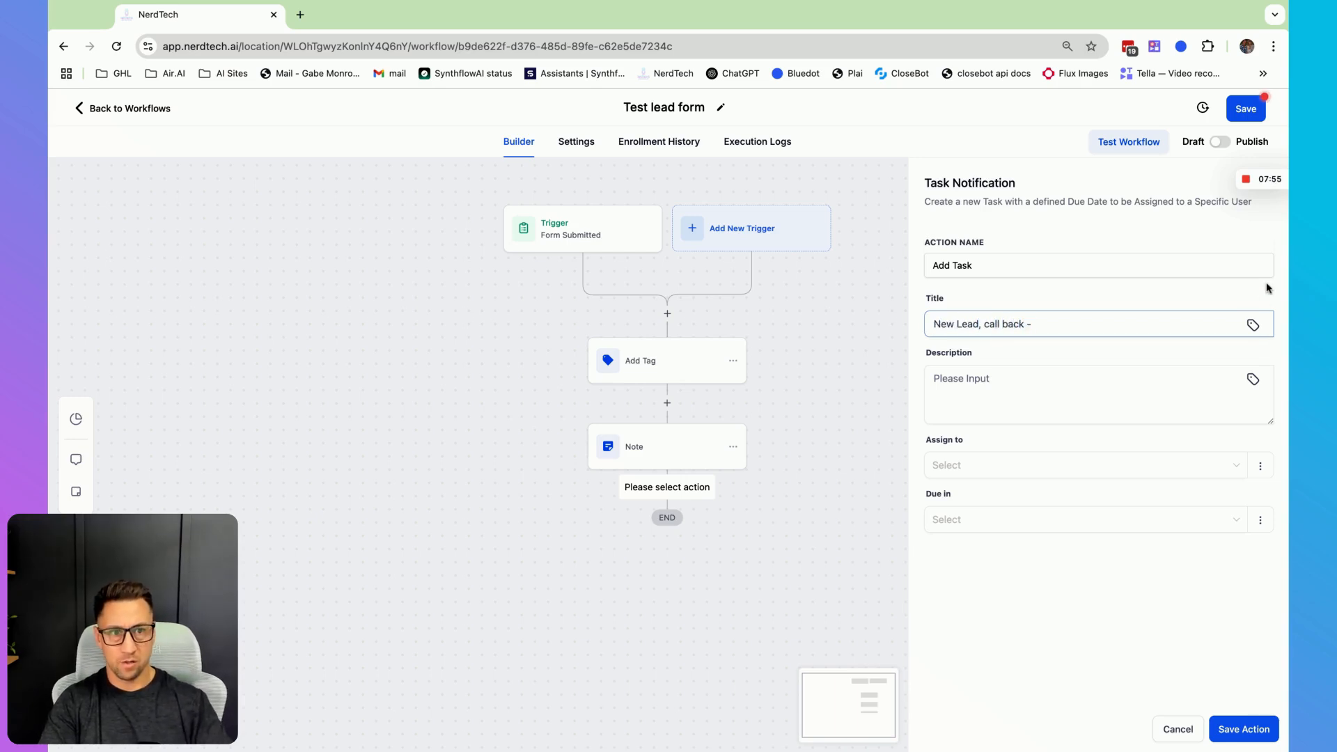
left_click(1252, 324)
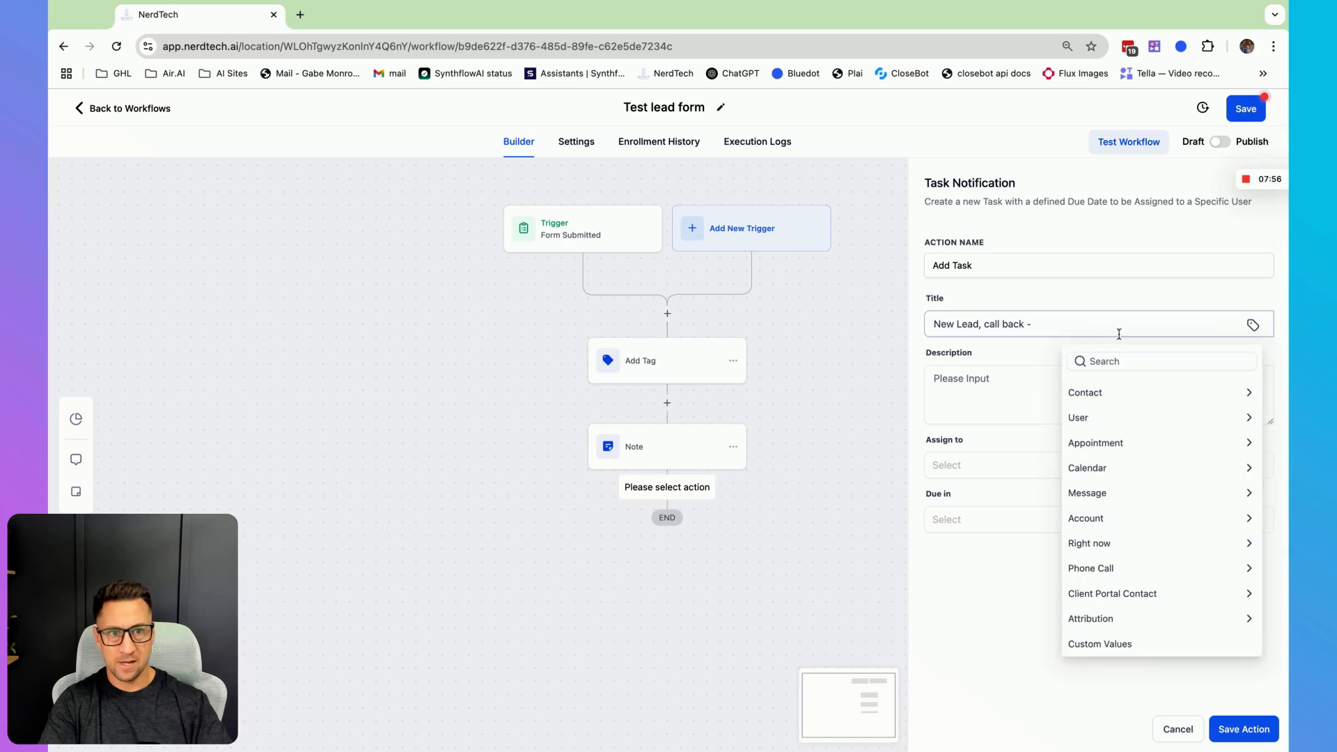
left_click(1116, 395)
left_click(1083, 418)
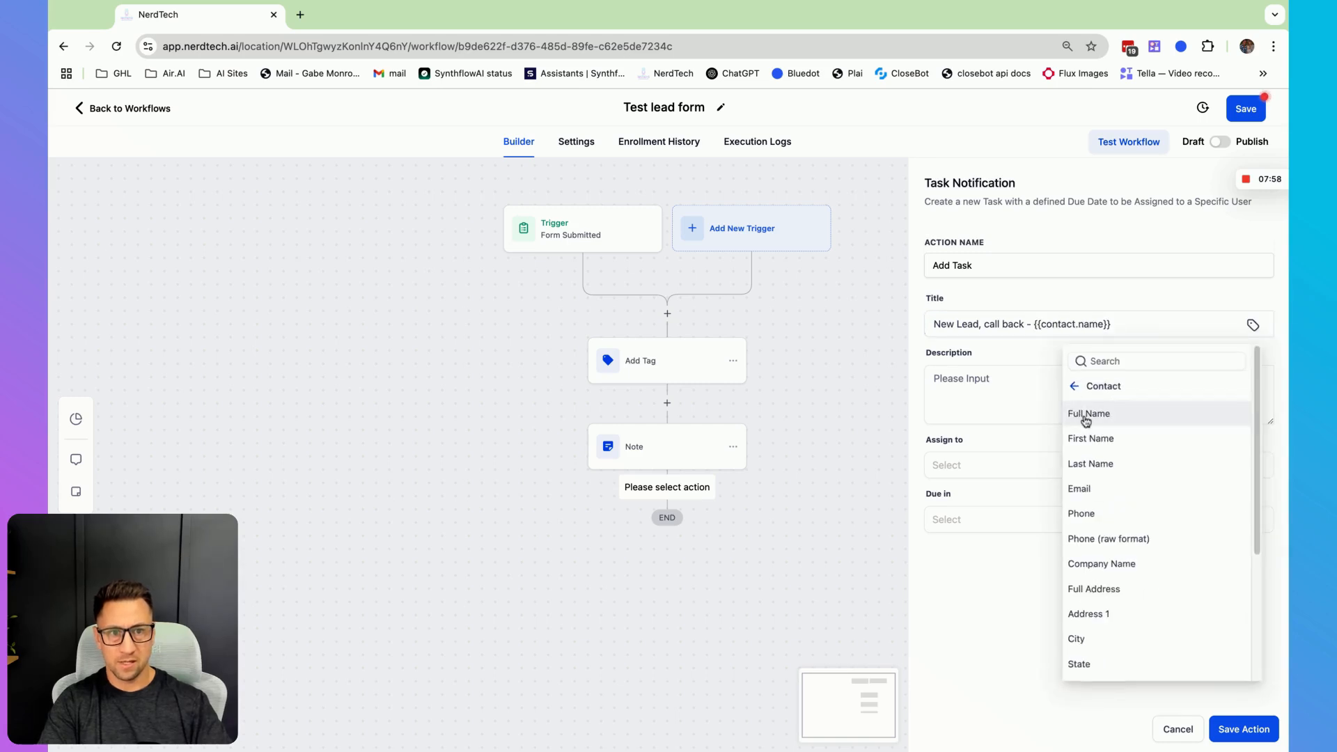
- Assign the task to the listed account user, set it due Now, and try to save the action
left_click(978, 468)
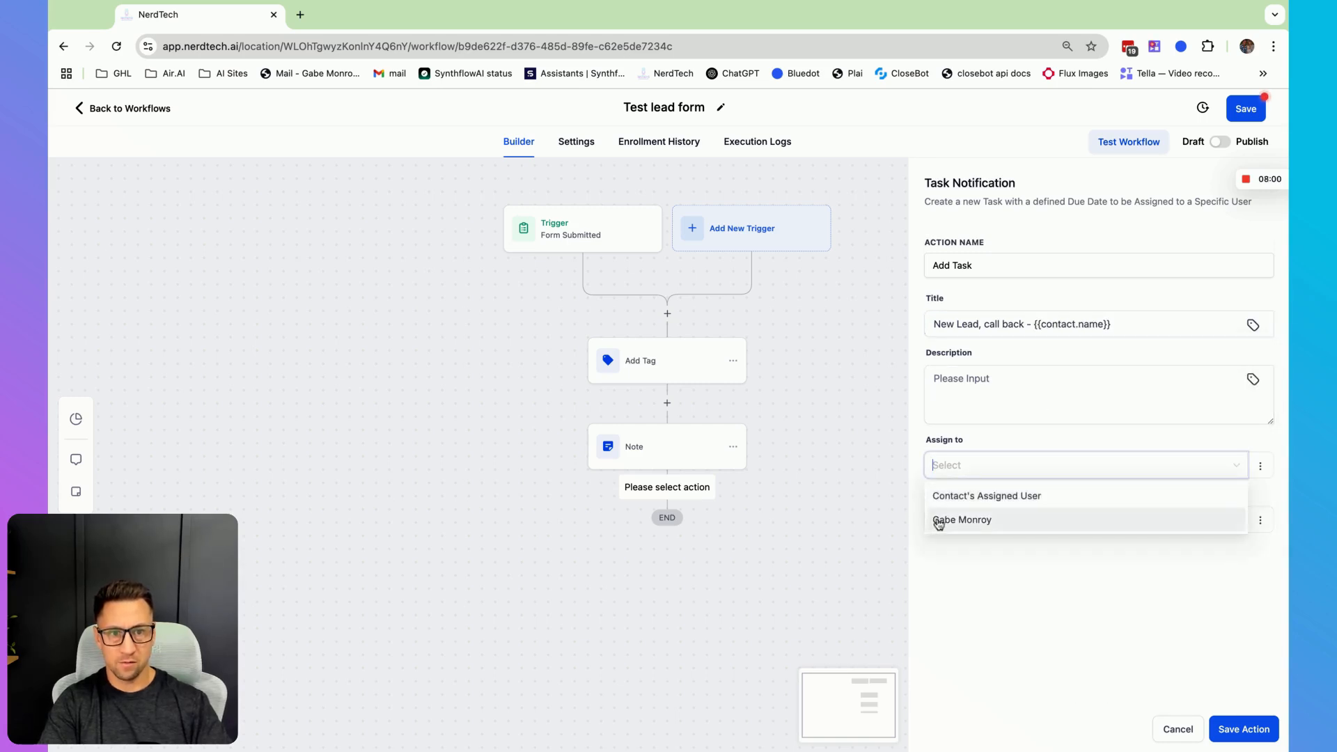
left_click(941, 520)
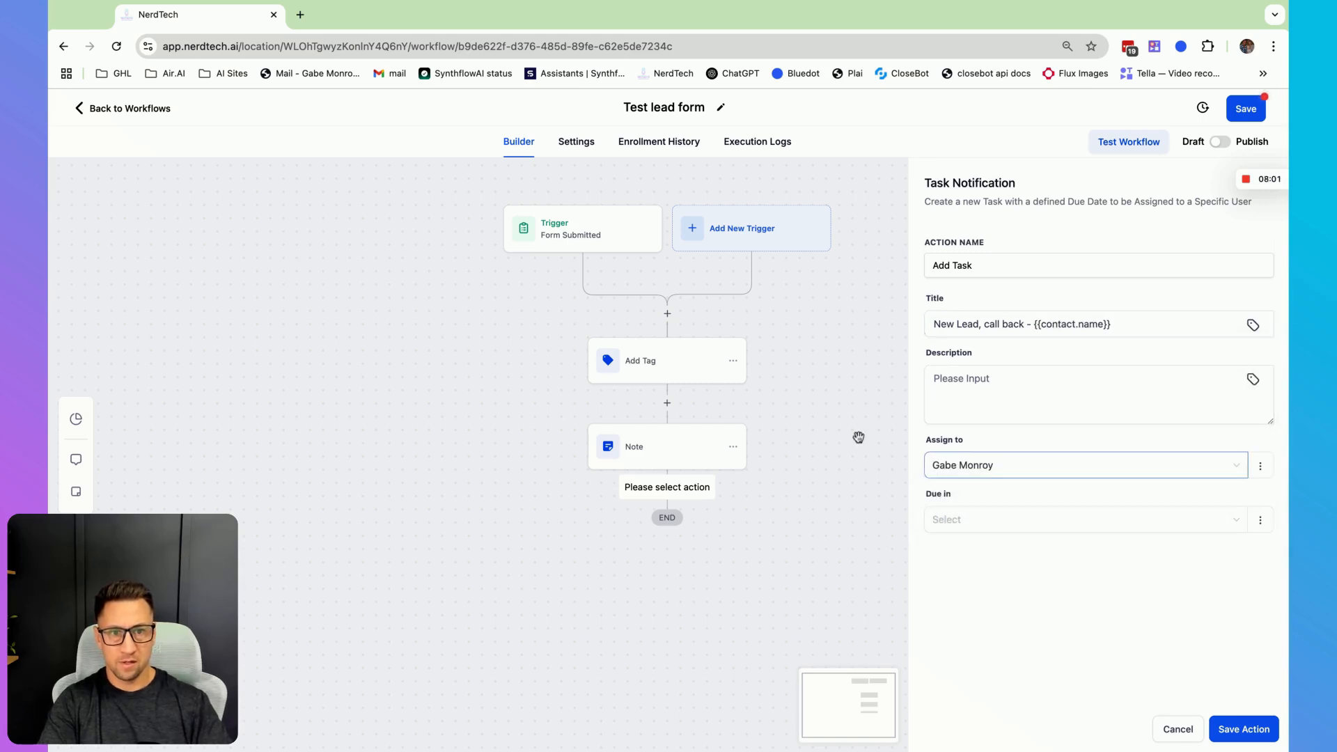
left_click(1076, 522)
left_click(950, 552)
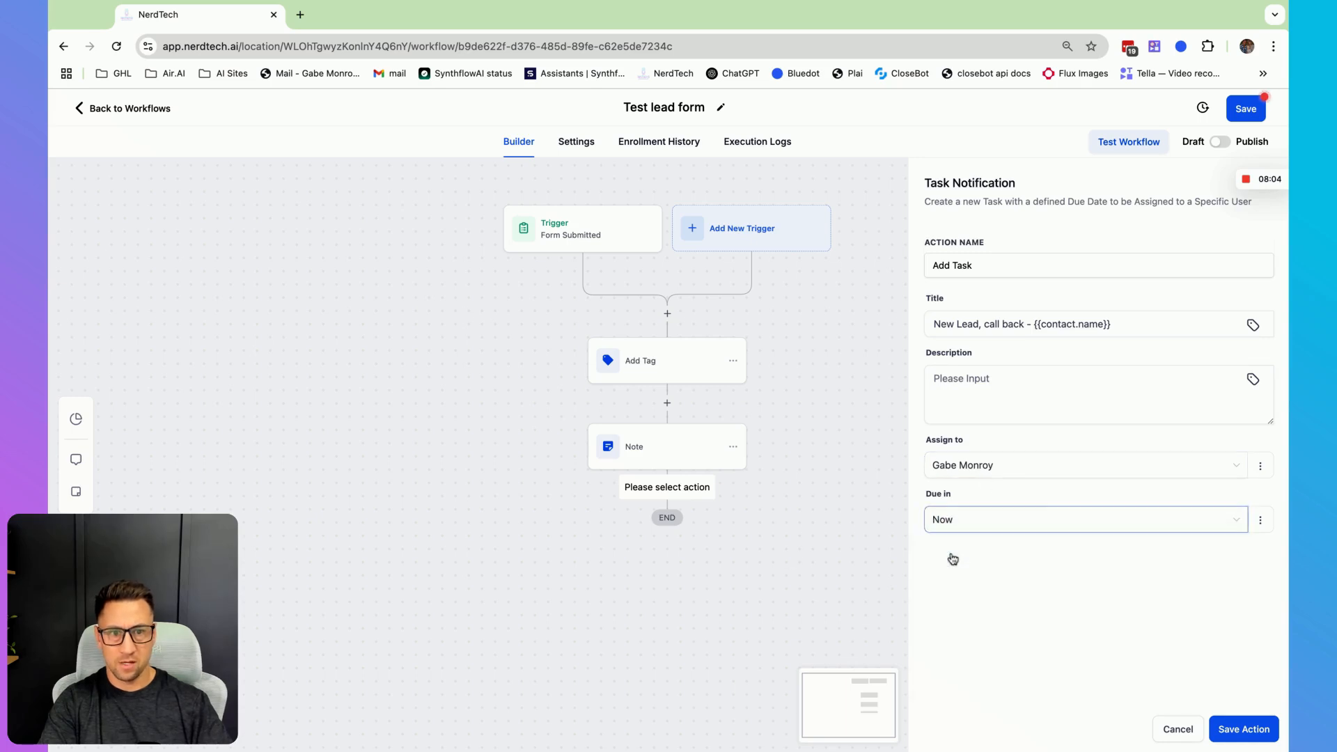
left_click(1263, 741)
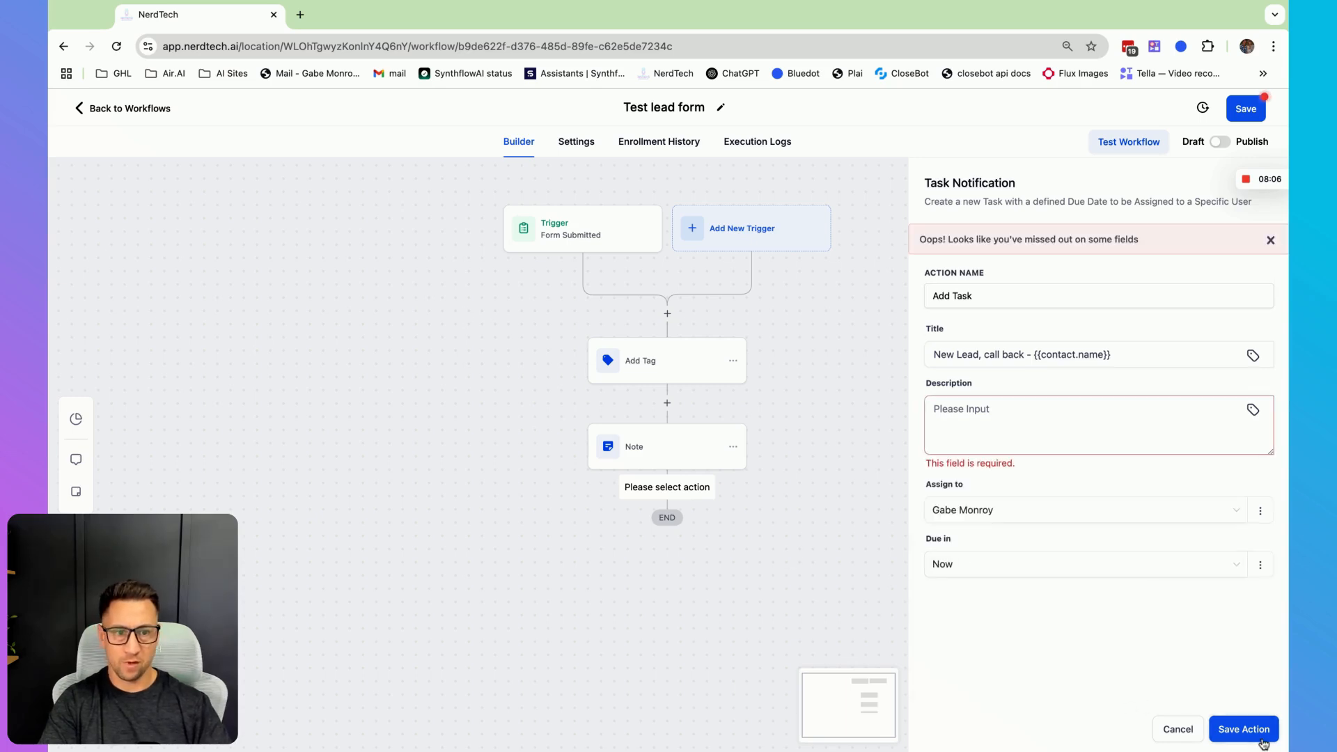
- Enter the task description 'call lead' and save the task action
left_click(1014, 412)
type("call lead")
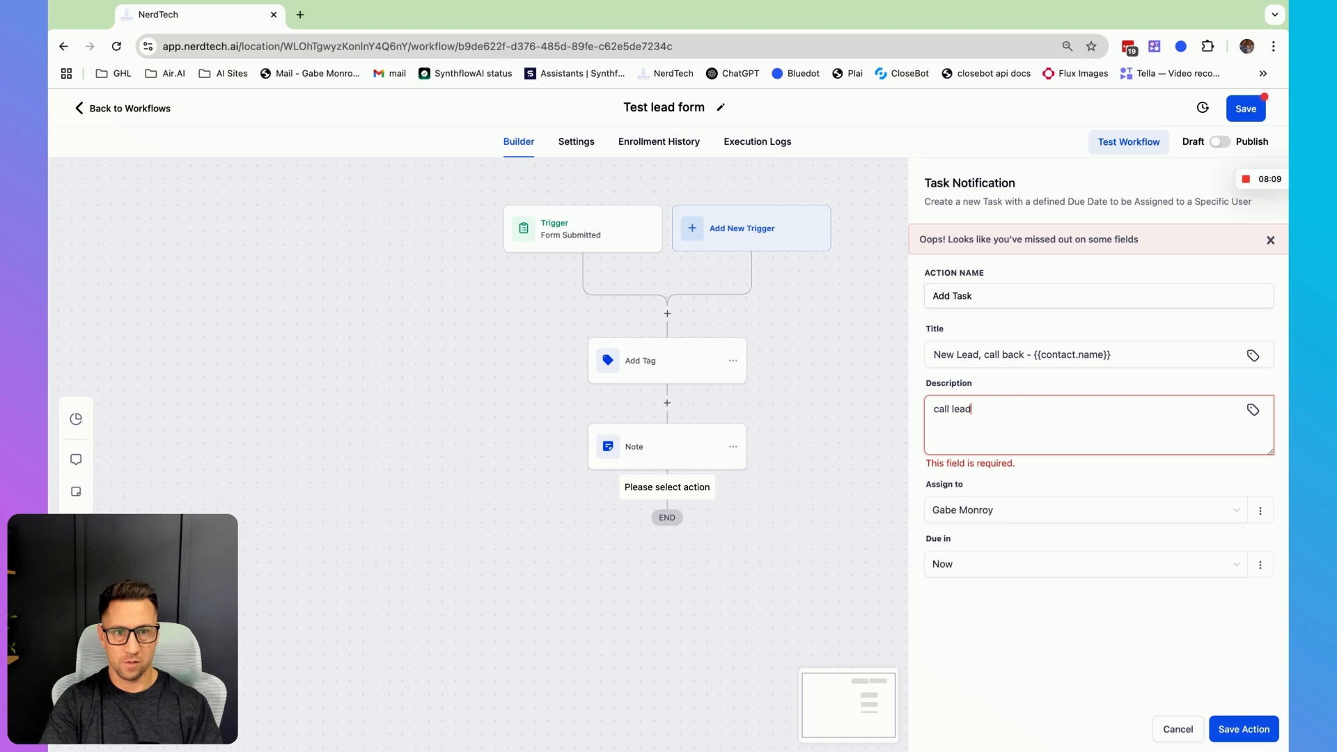
left_click(1251, 733)
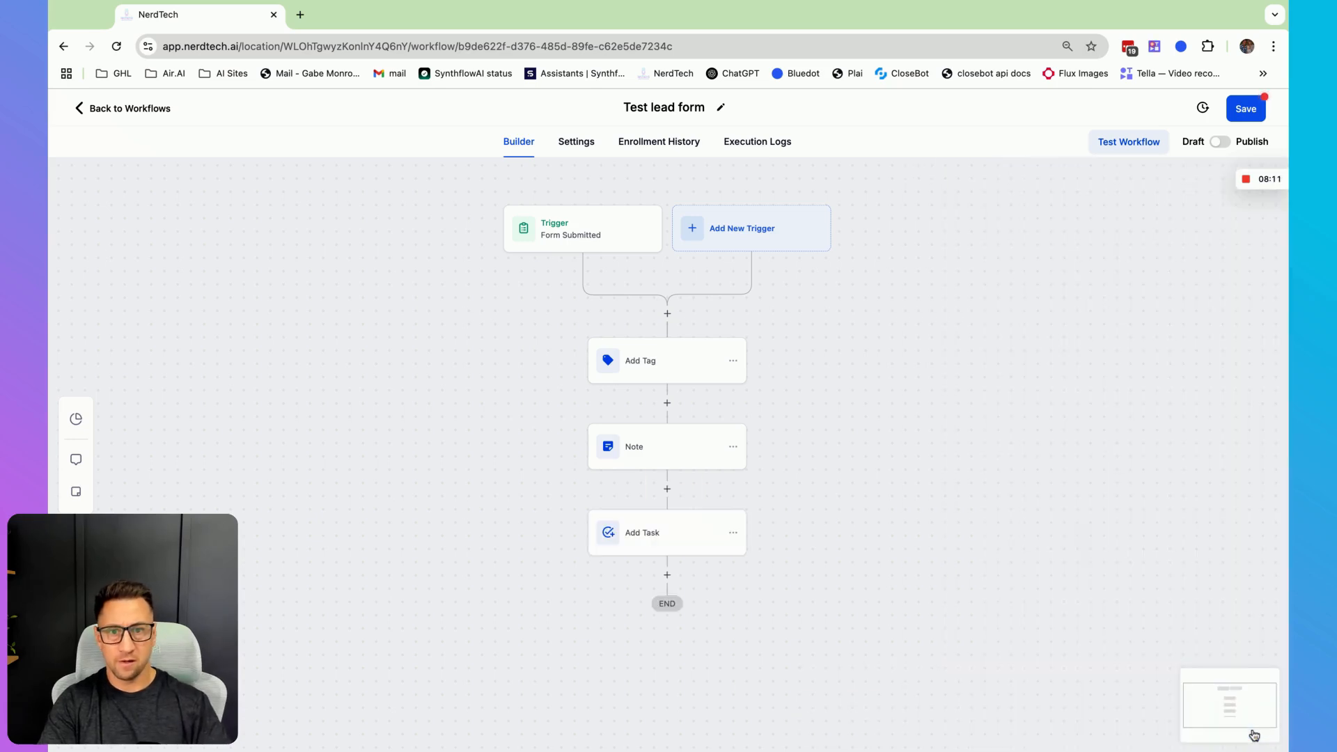
- Add a Send SMS action after the task and insert the contact's first name value into the message
scroll(1011, 496, "down", 1)
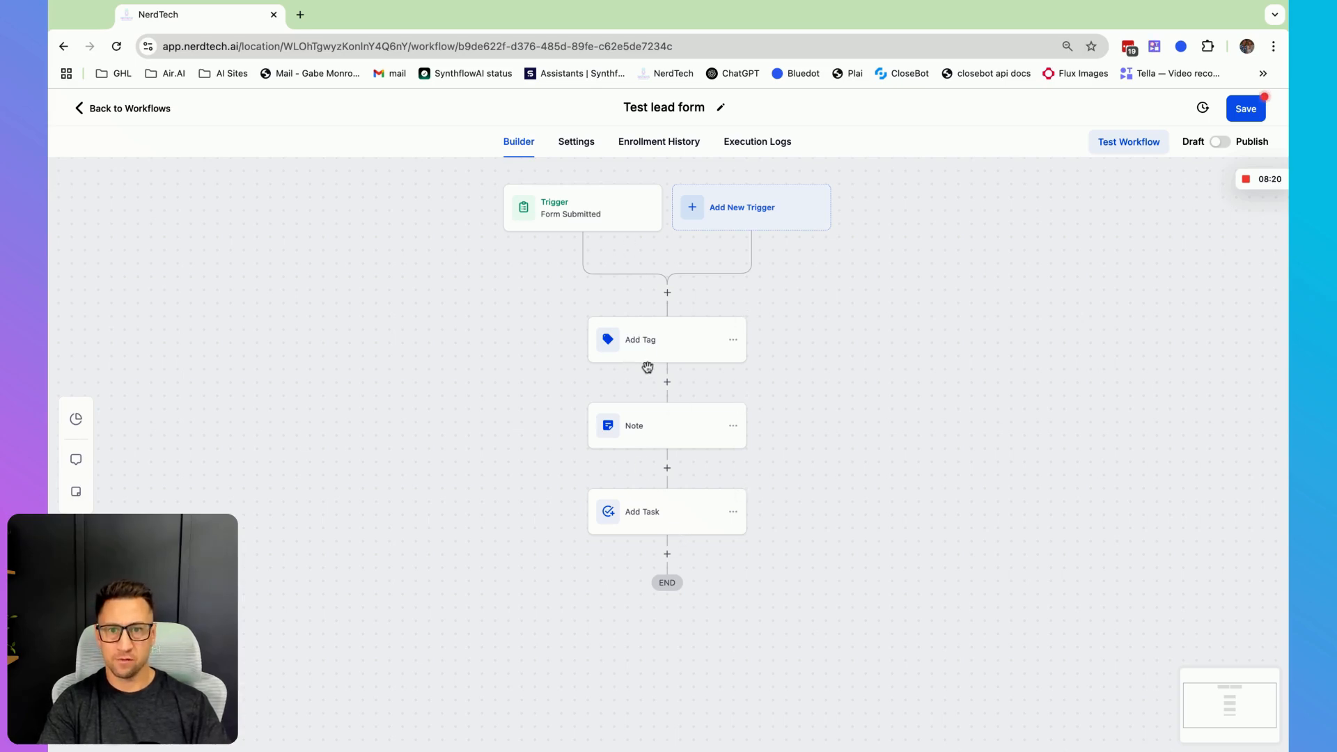
scroll(669, 498, "down", 3)
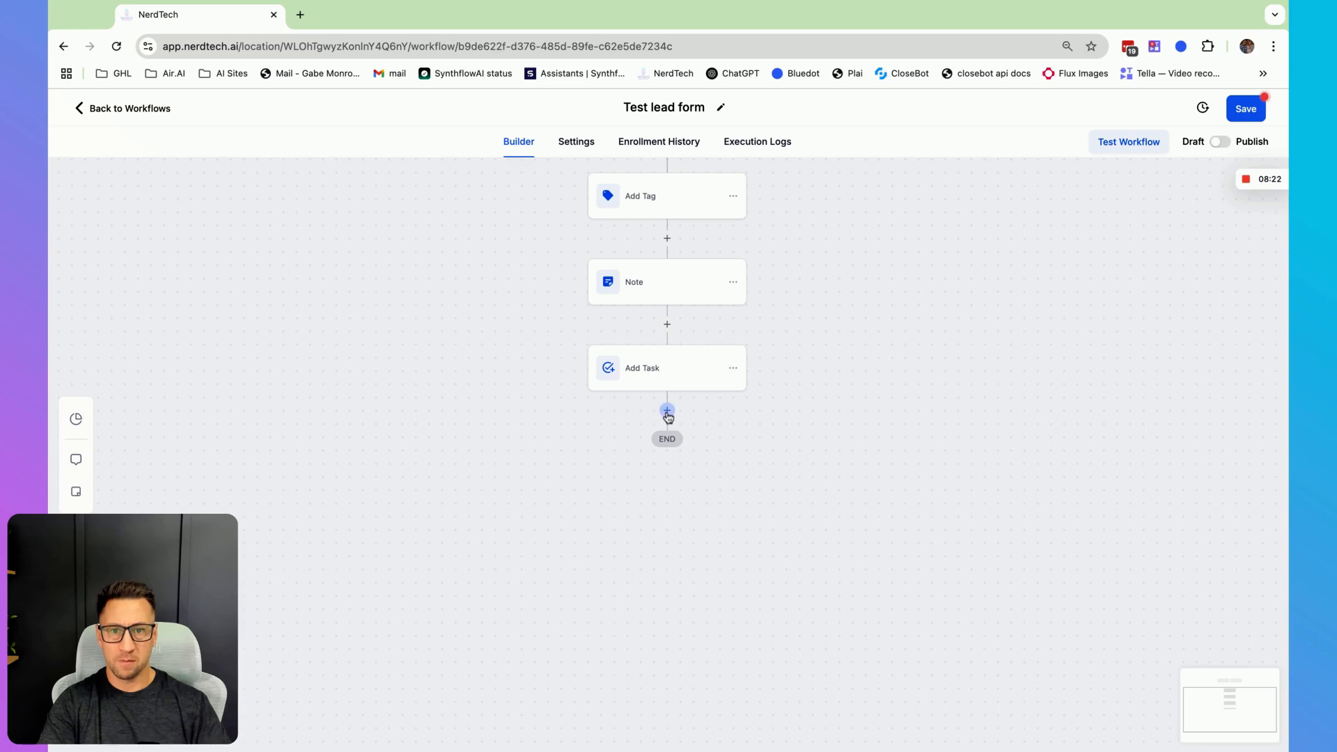
left_click(667, 411)
type("sms")
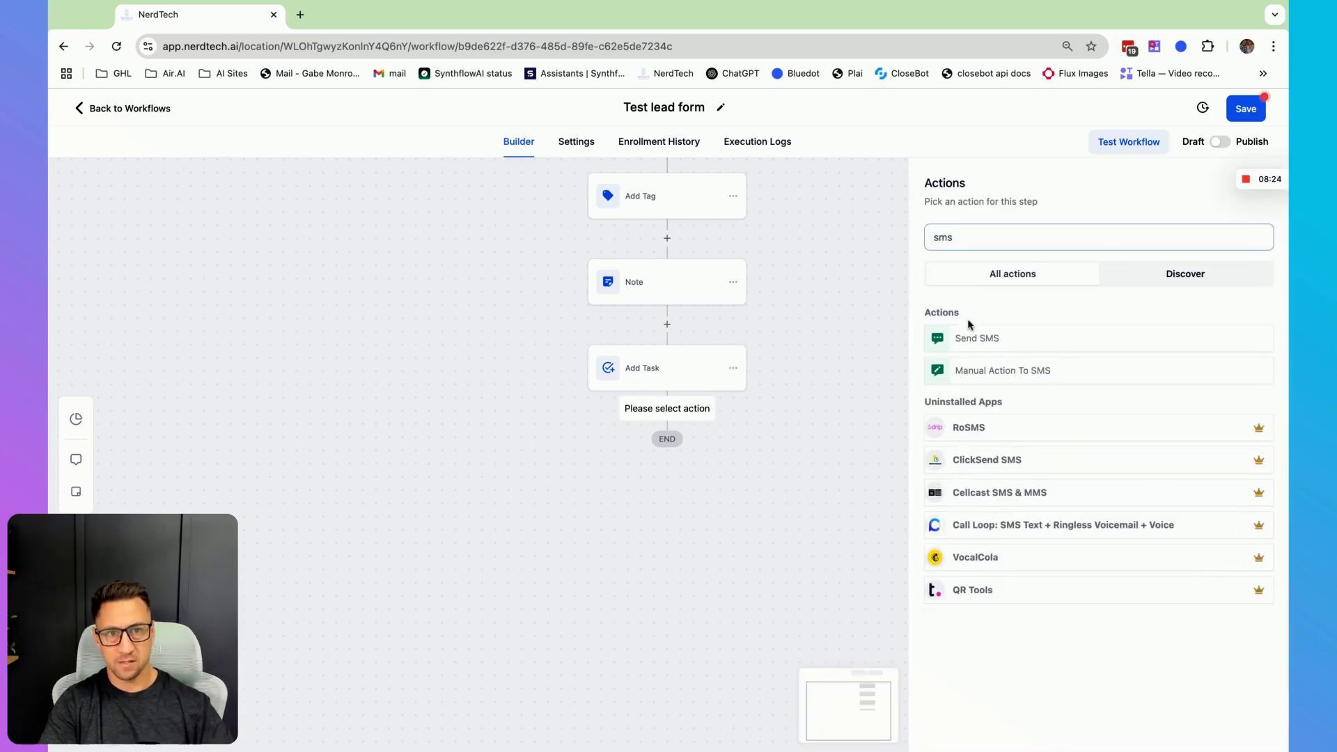
left_click(1034, 345)
left_click(940, 397)
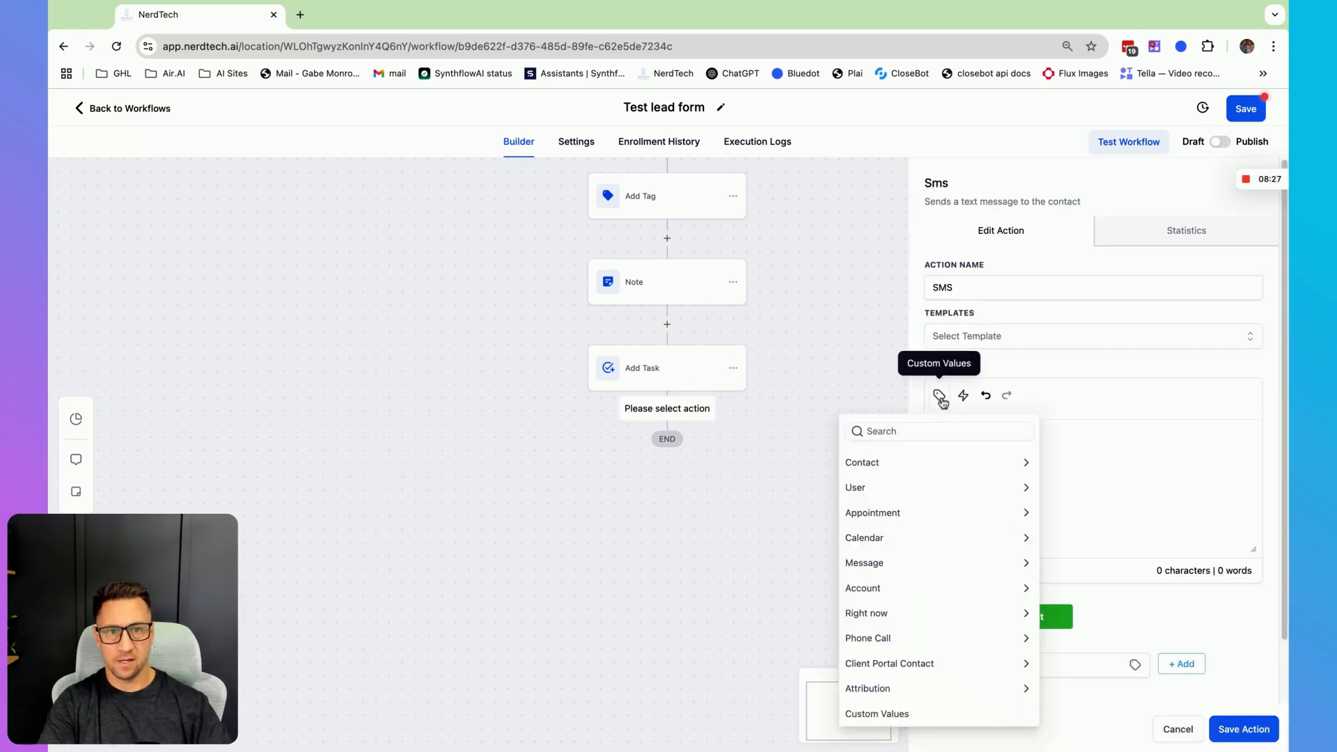
left_click(877, 462)
left_click(867, 510)
- Complete the SMS text with ', just got the info you submitted about wanting to work with us. When is a good time to chat?' and save it
type(", jjst ")
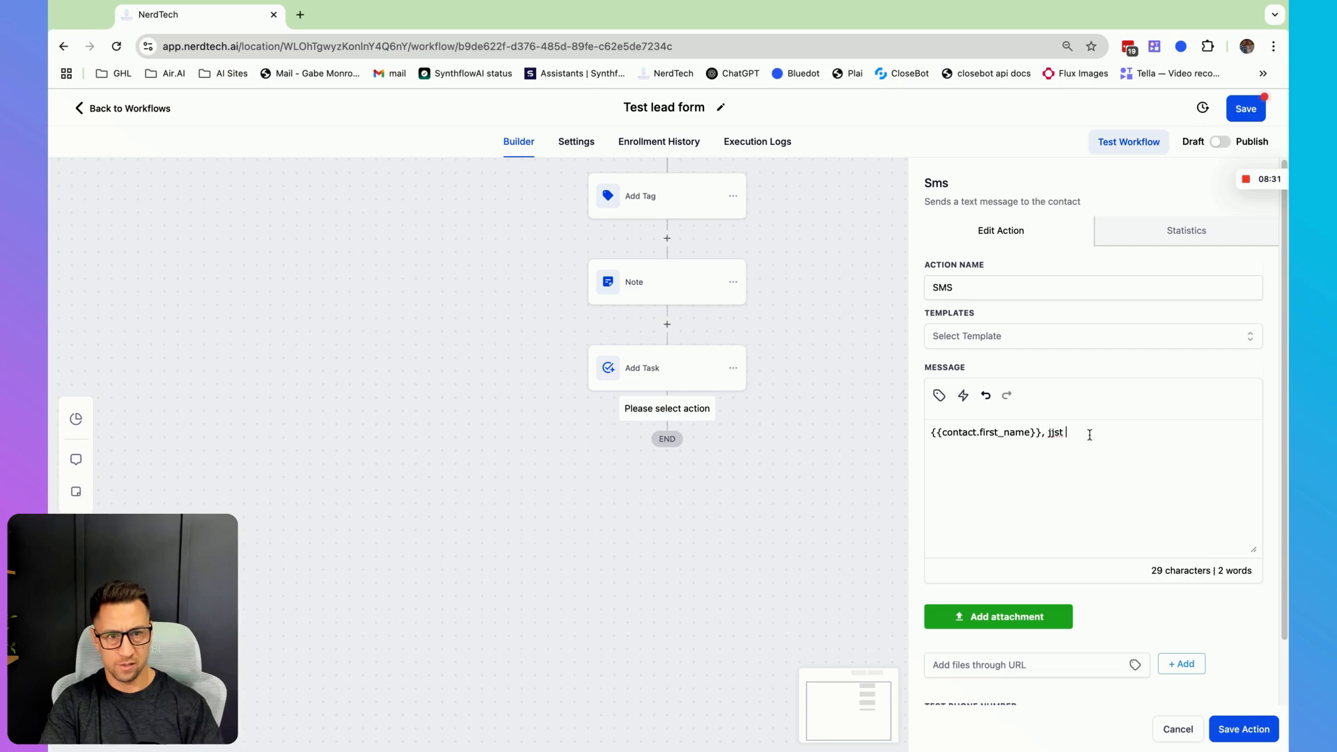
type("go  the info you submitted abou")
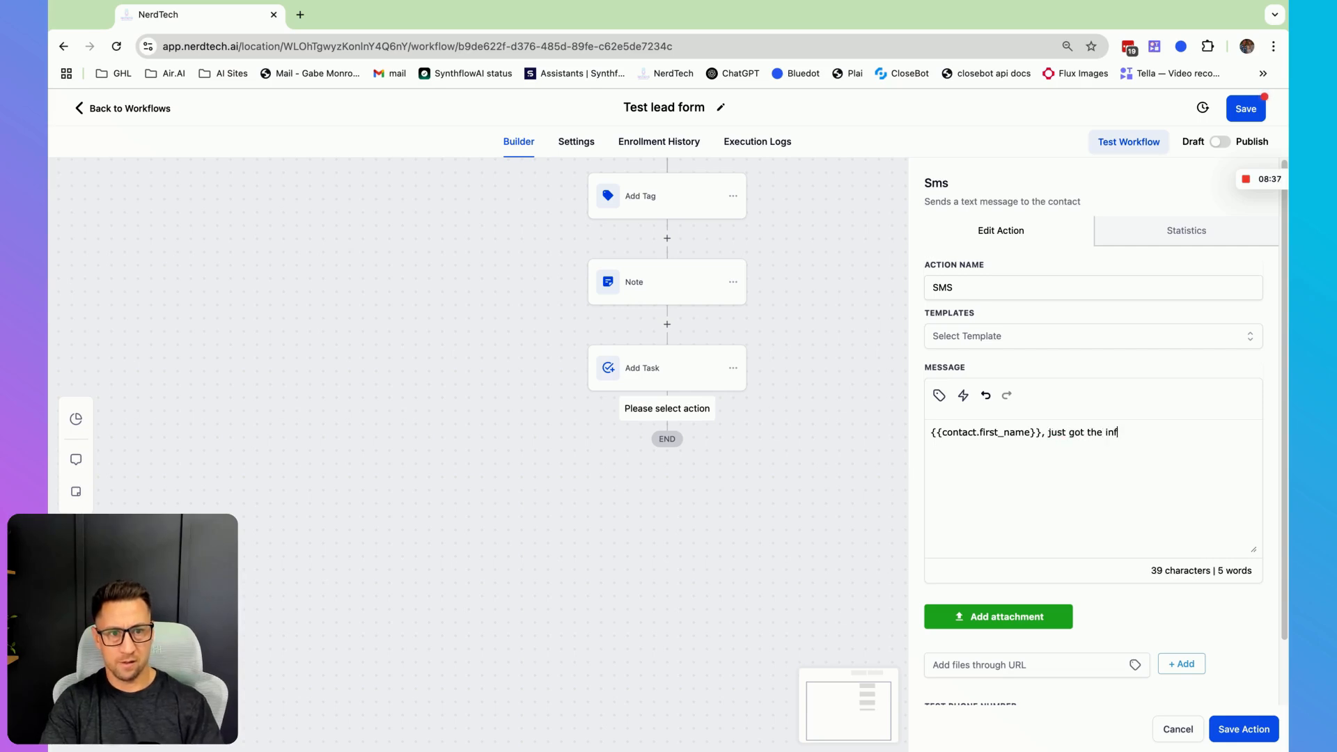
type("t ")
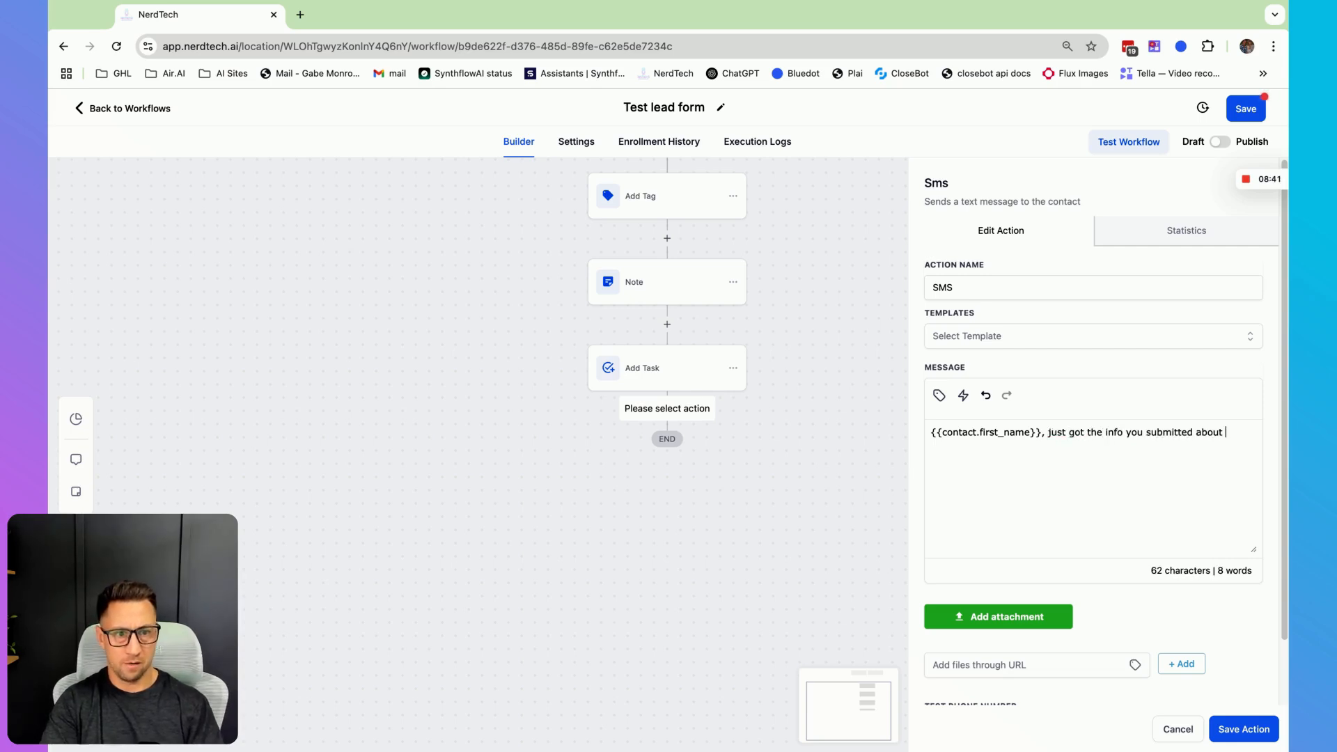
type("wanting to wor")
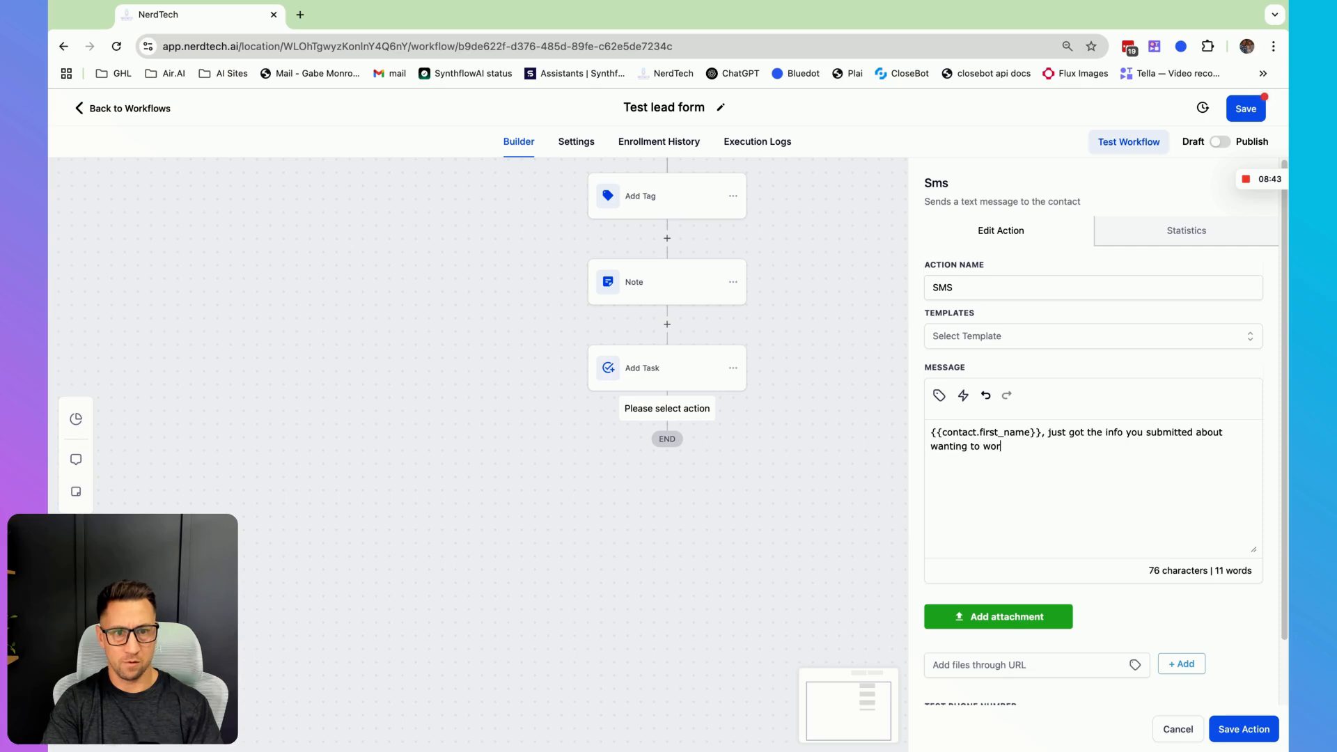
type("k with us. When i")
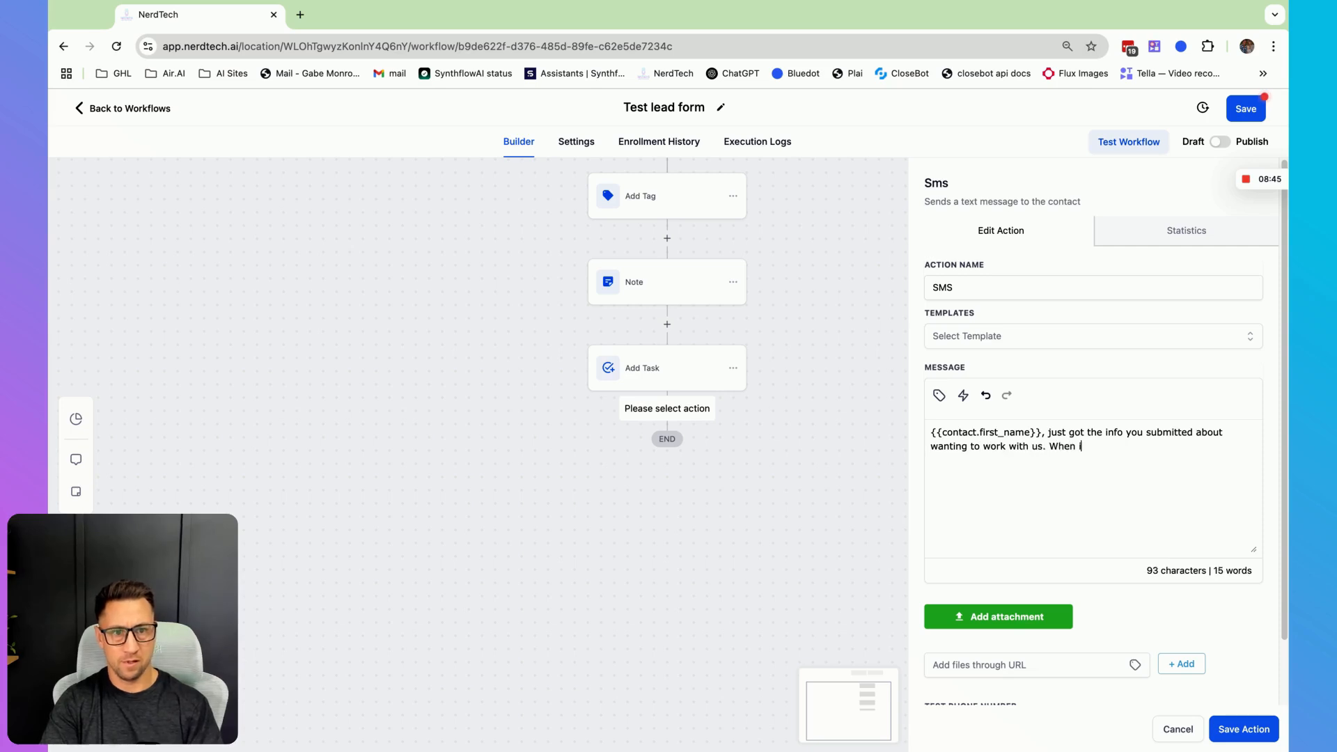
type("s a good time to ")
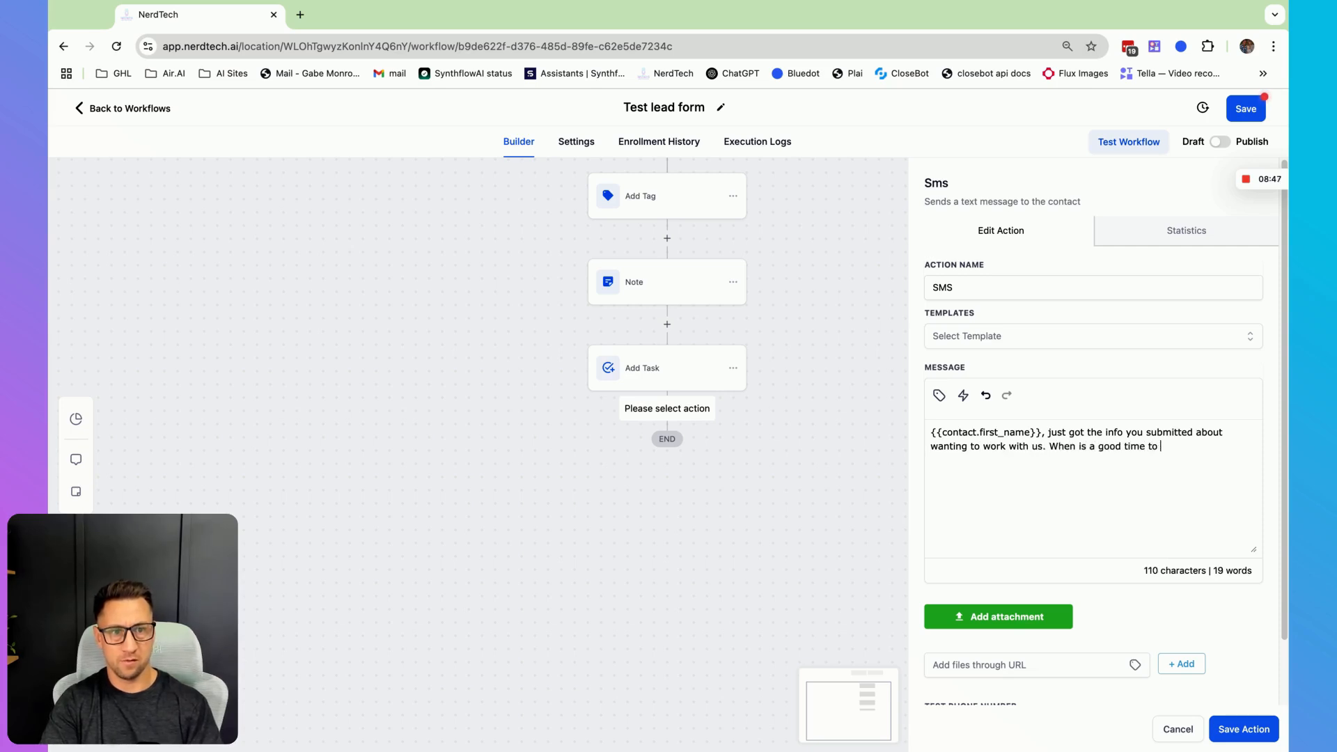
type("chat?")
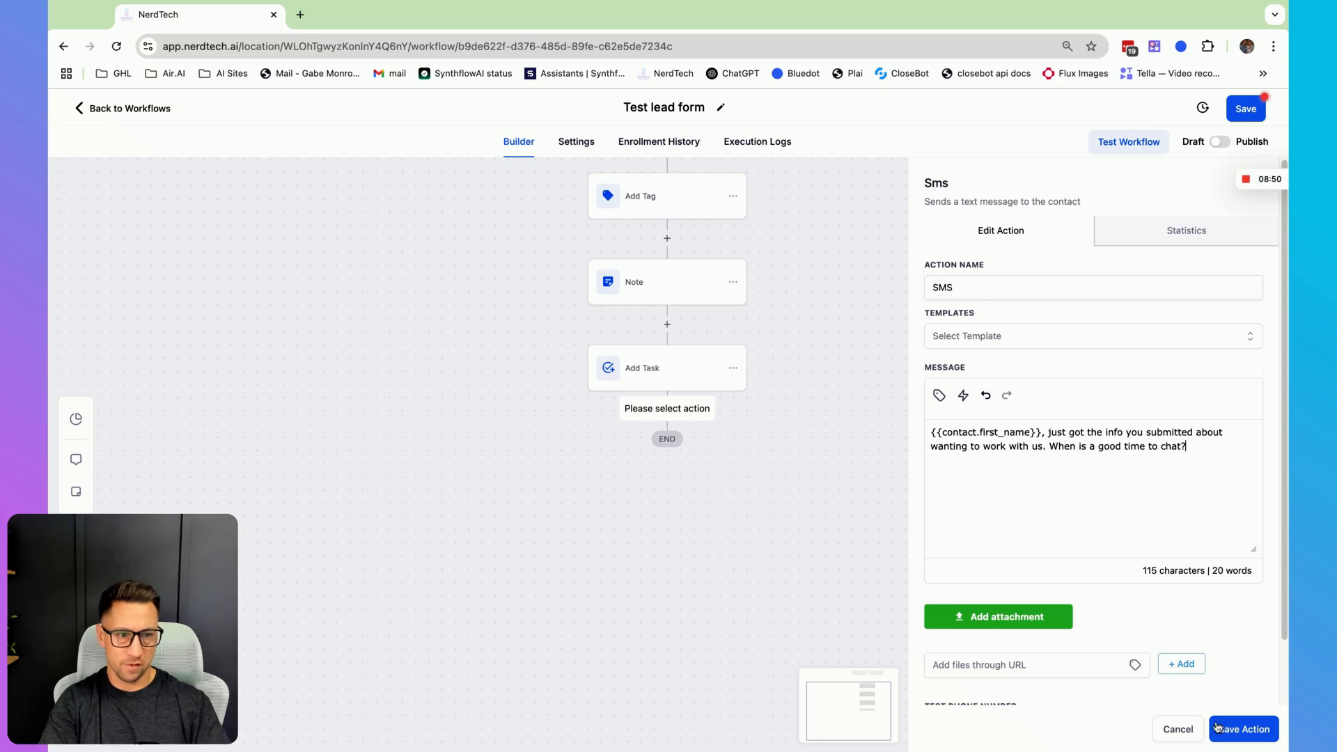
left_click(1234, 730)
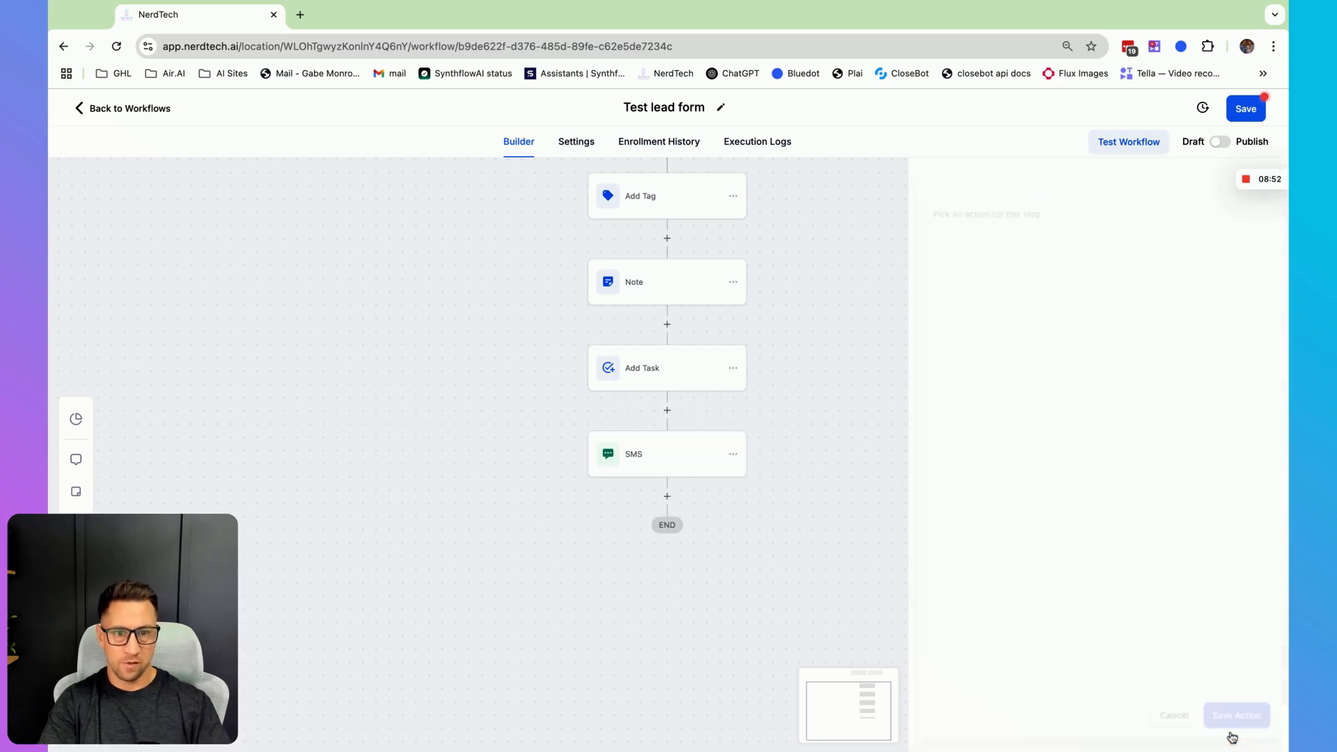
- Insert a Wait action before the SMS with a 1 minute delay, name it 'Wait one min', and save it
left_click(671, 412)
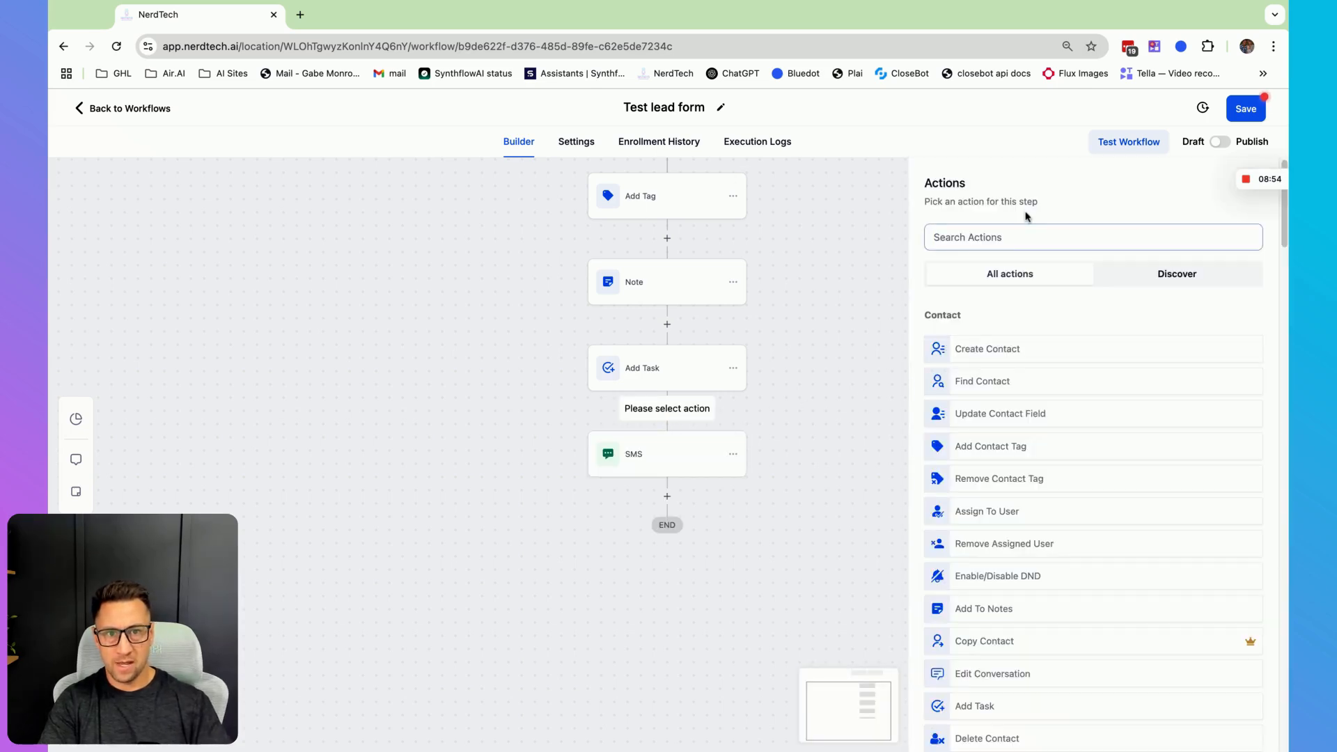
type("wai")
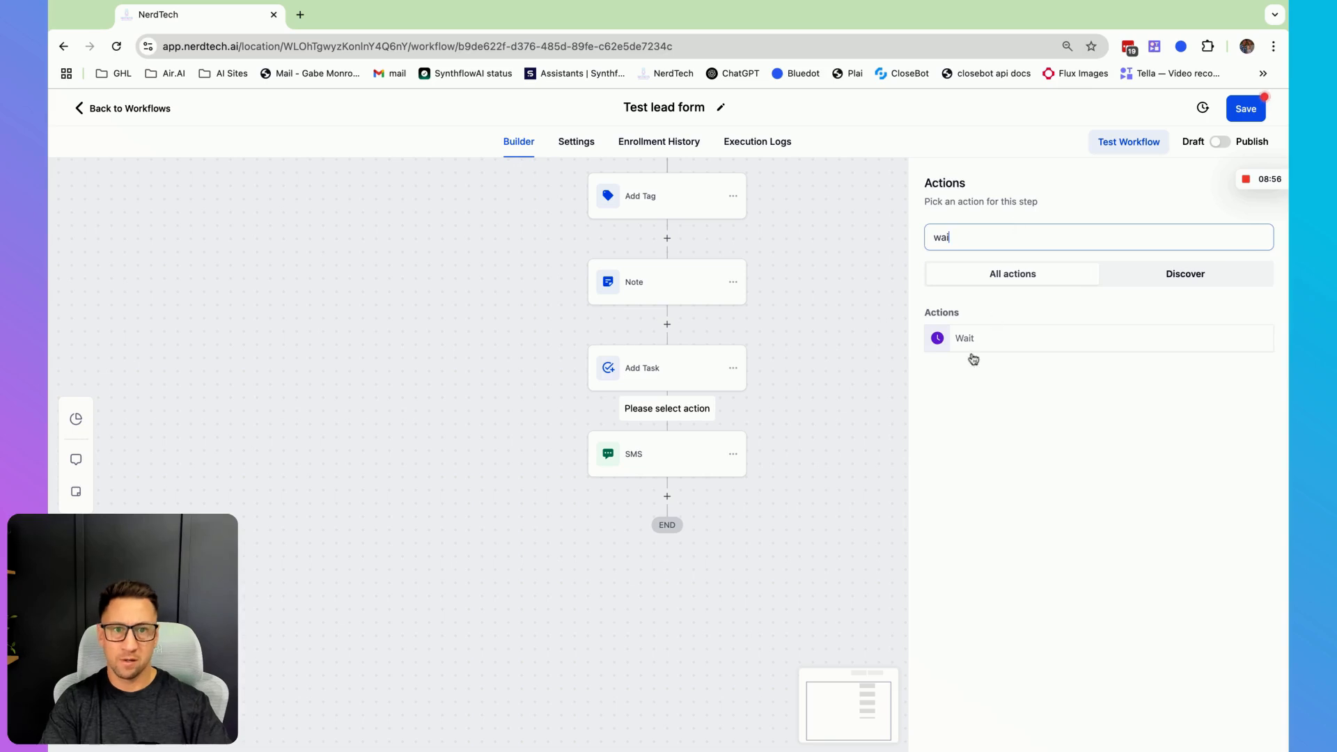
left_click(974, 357)
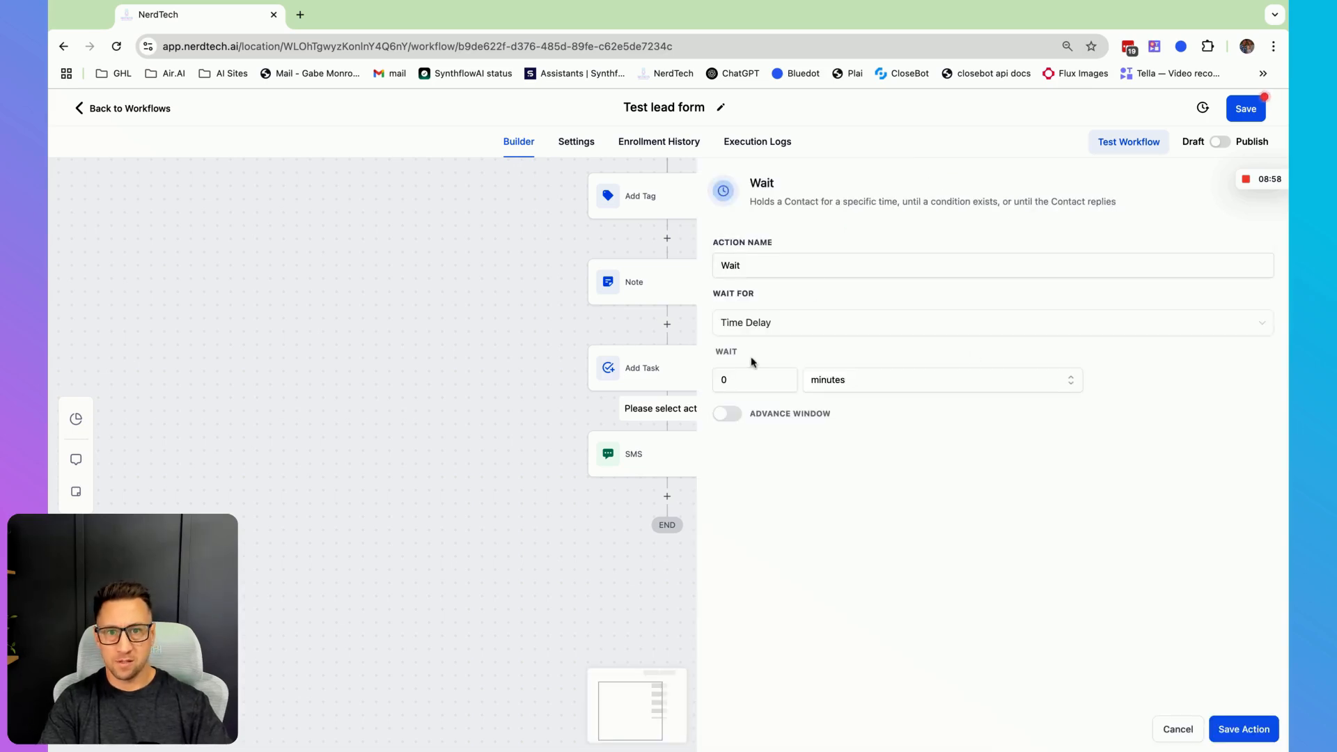
left_click(763, 381)
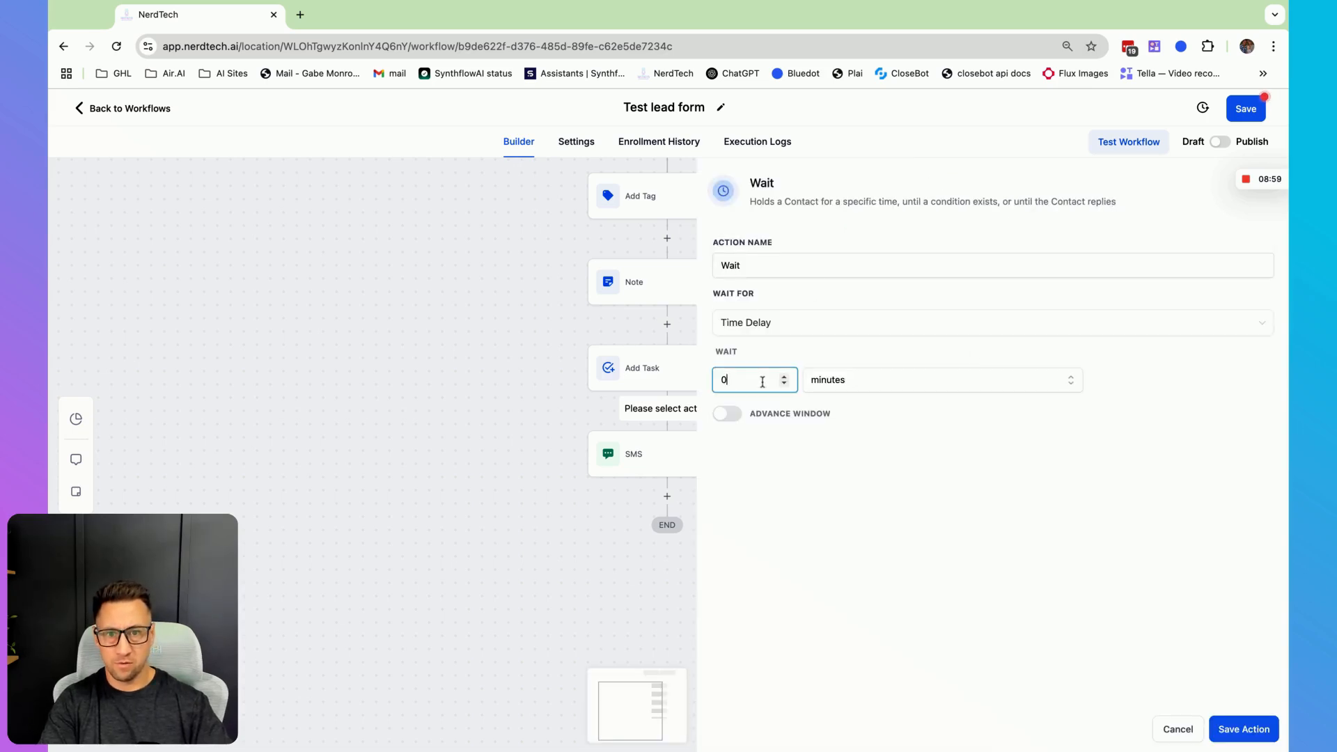
left_click(854, 380)
left_click(792, 477)
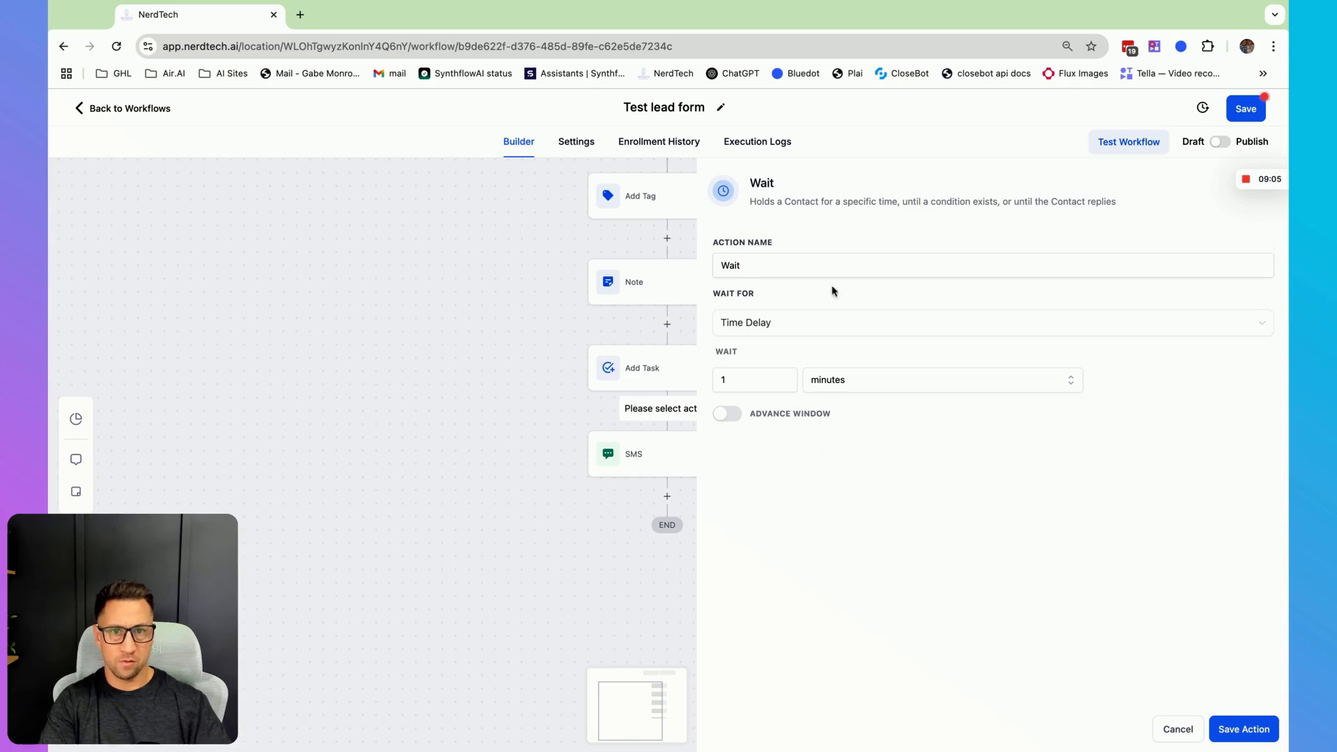
left_click(818, 269)
type("one mi")
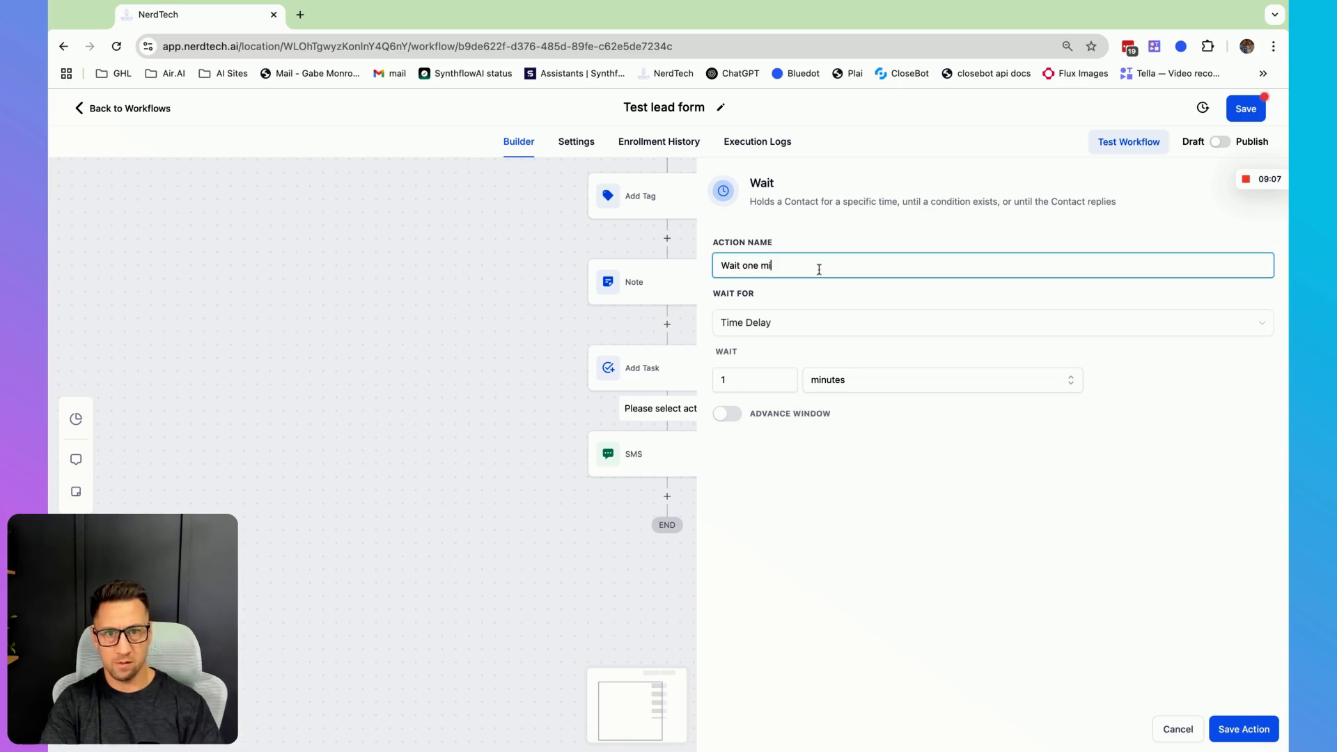
type("n")
left_click(1244, 728)
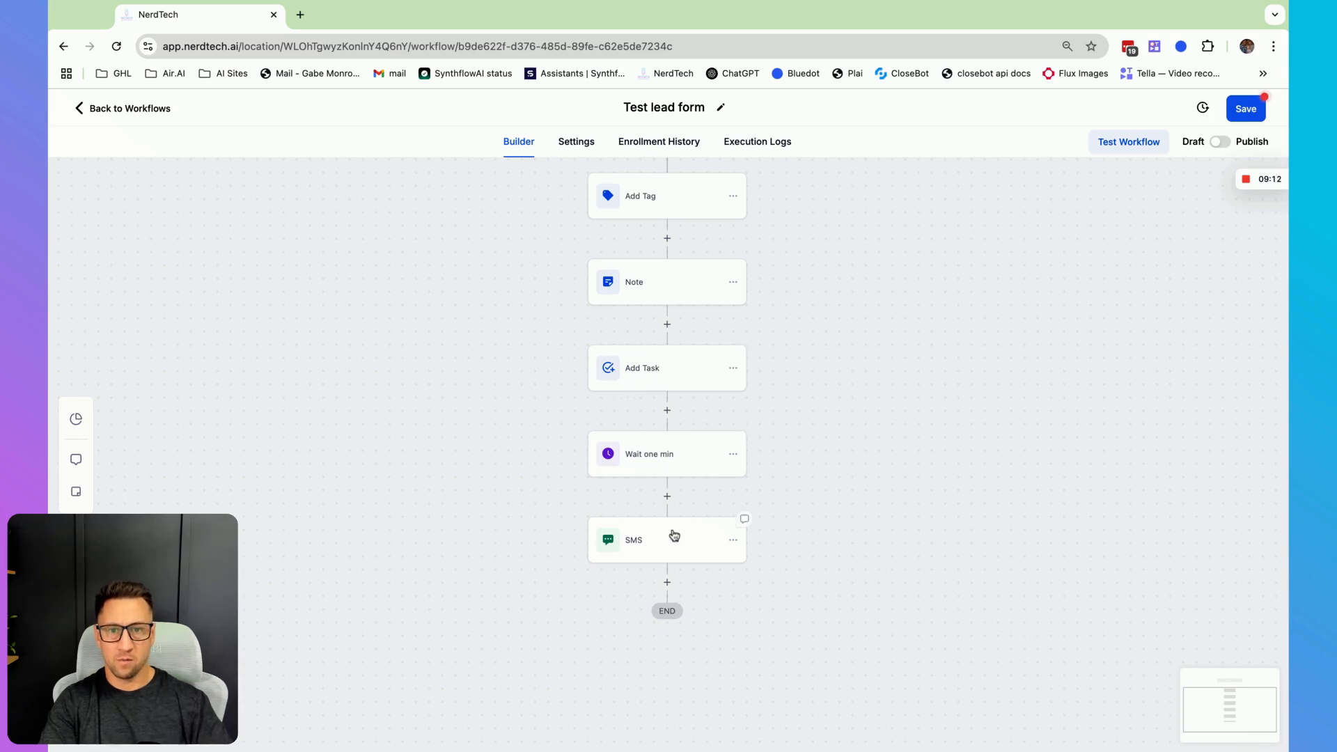
- Add a Wait action after the SMS that waits for a Contact Reply to the SMS step
scroll(905, 514, "down", 3)
left_click(668, 394)
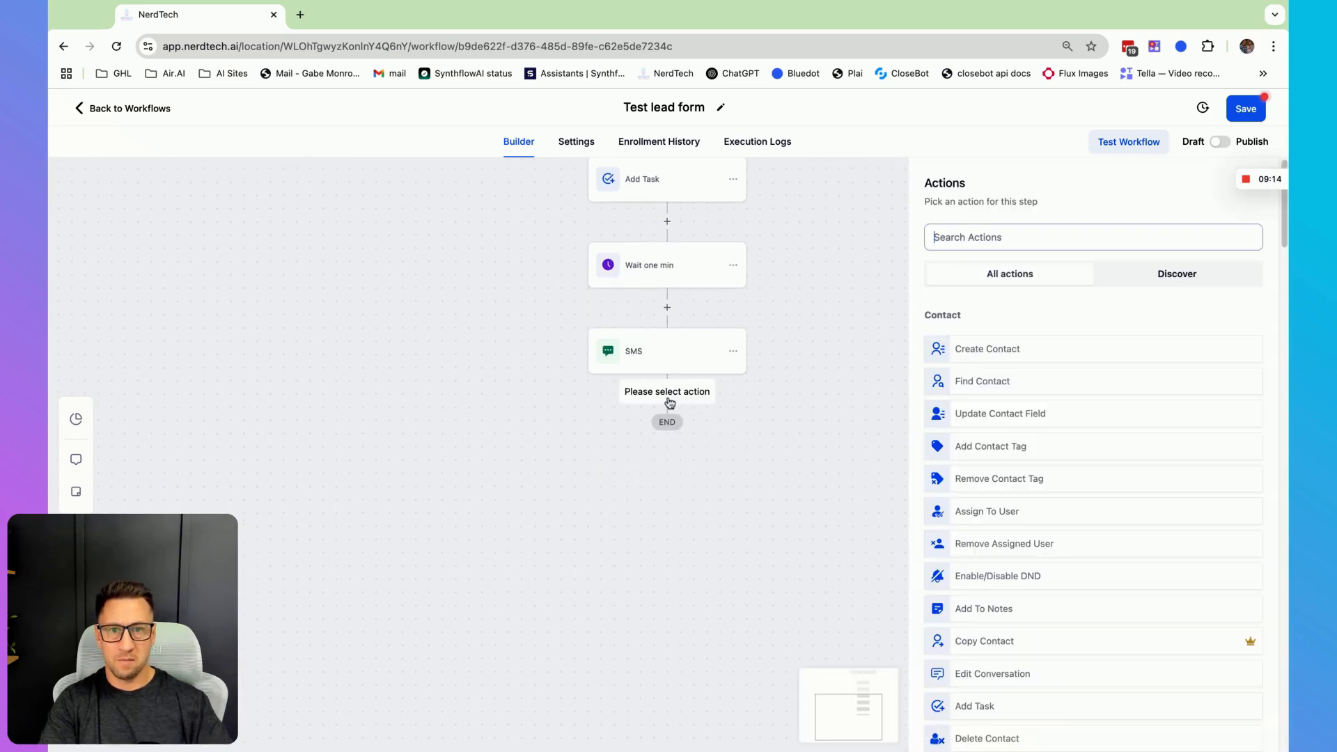
type("wai")
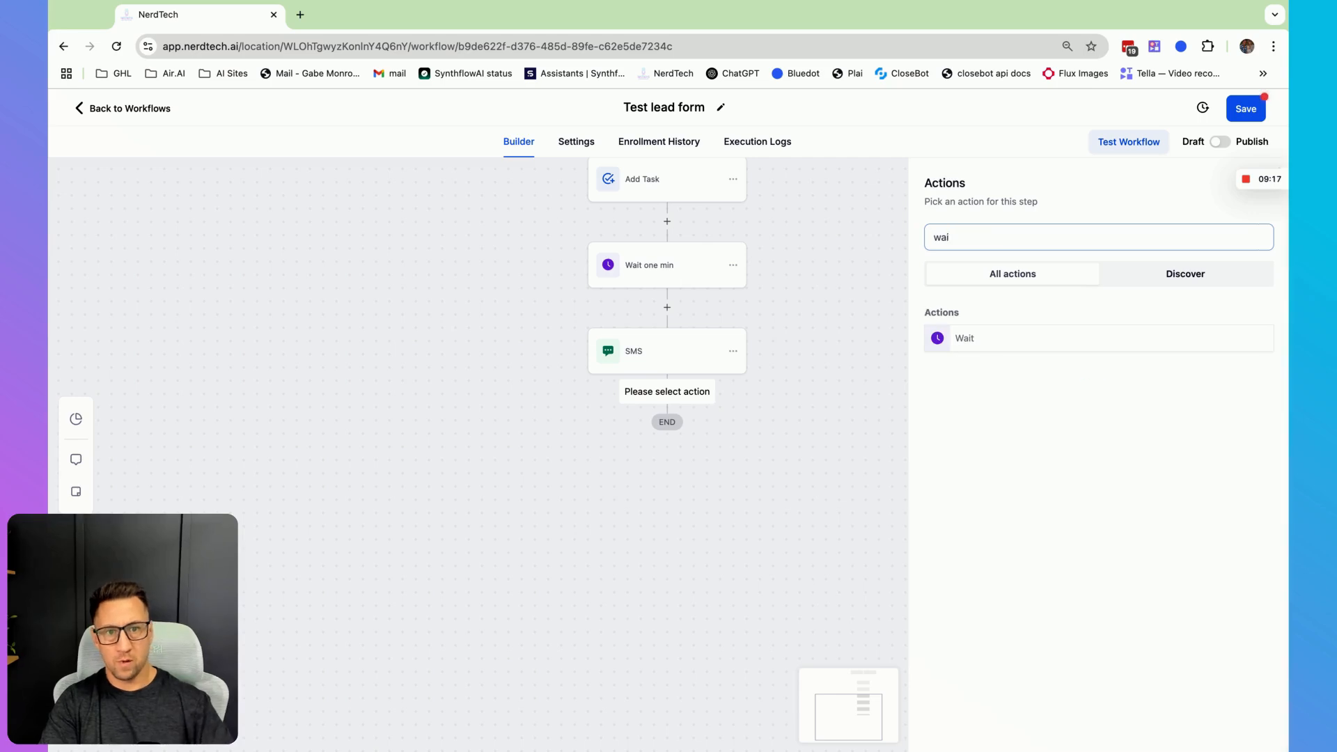
left_click(960, 352)
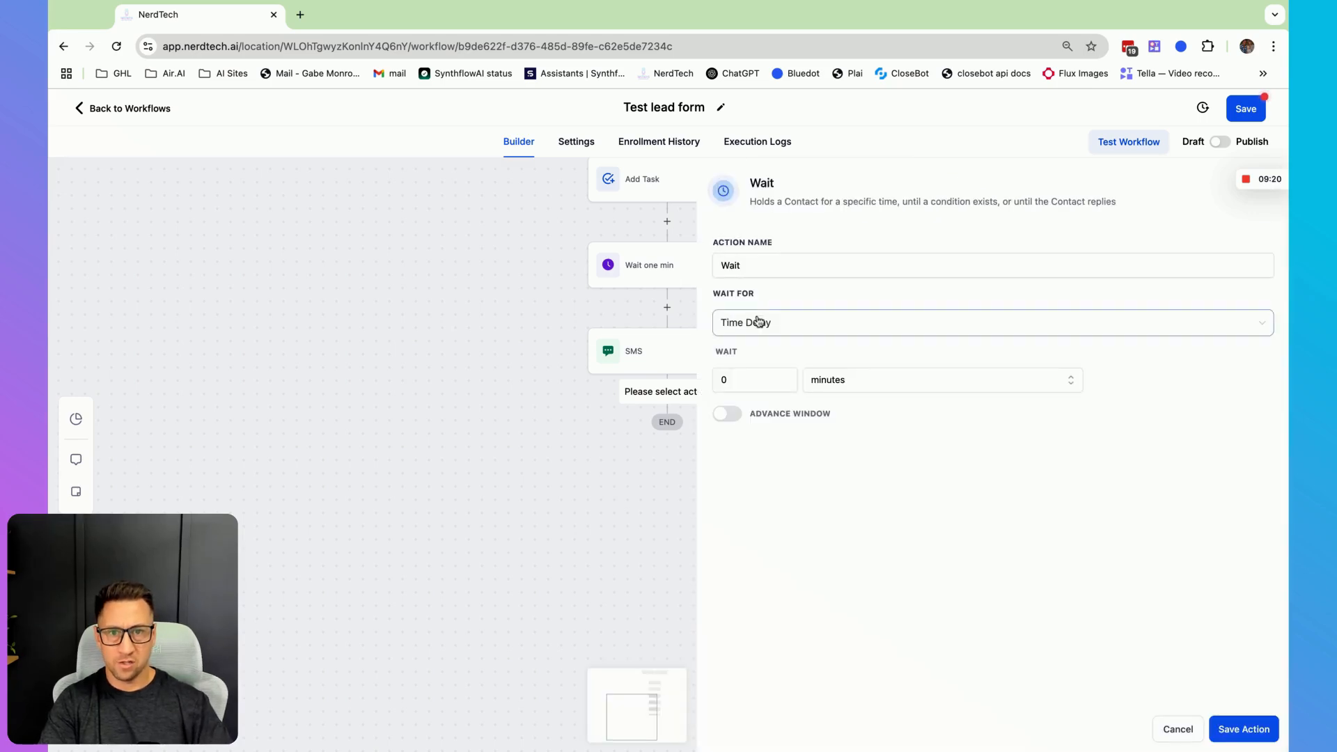
left_click(758, 321)
scroll(829, 436, "down", 5)
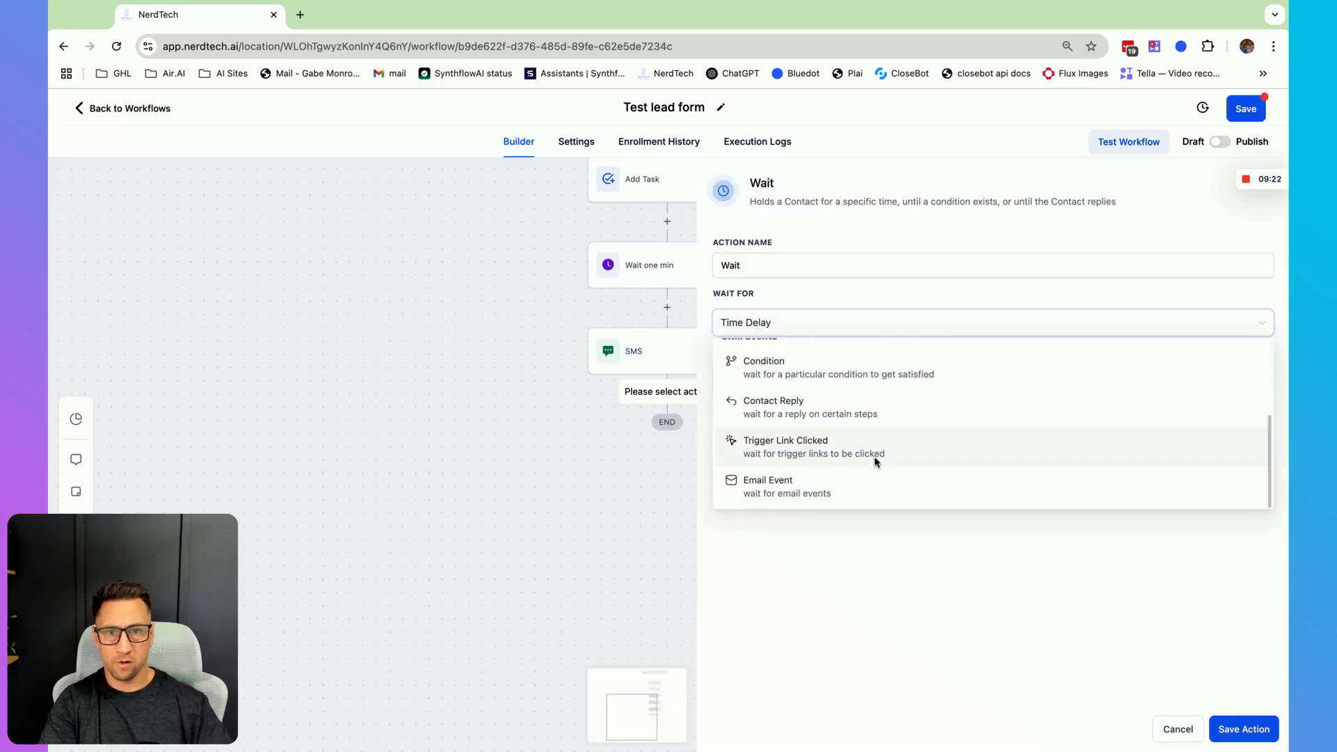
left_click(807, 410)
left_click(752, 379)
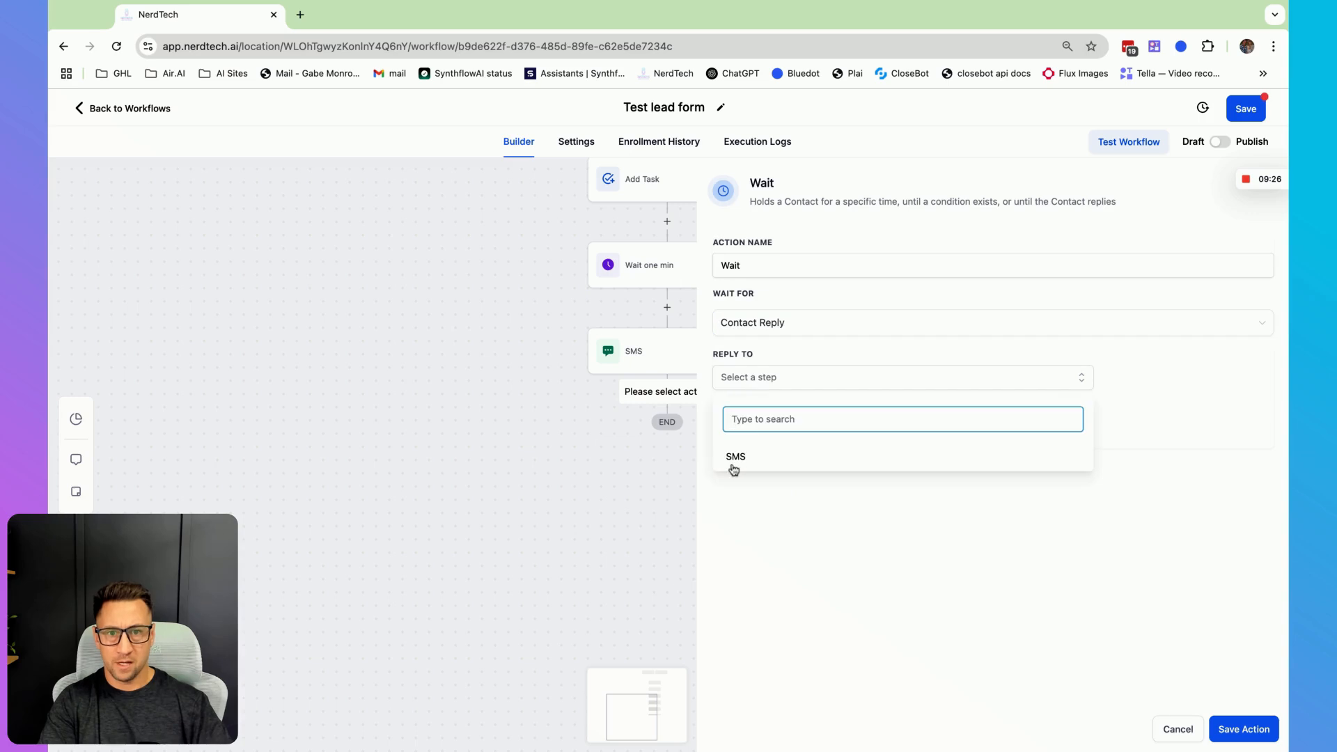
left_click(734, 466)
left_click(968, 552)
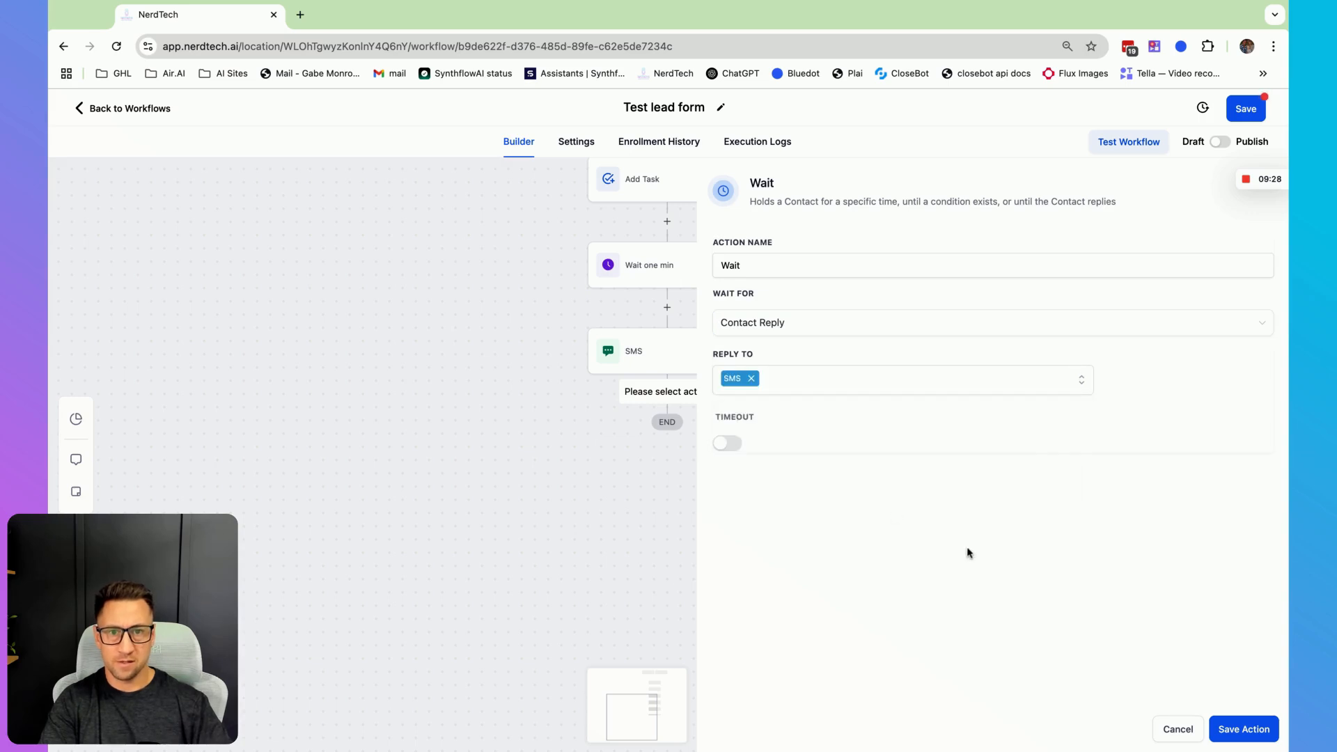
- Enable the wait's timeout, set it to 1 days, and save the action
left_click(727, 443)
left_click_drag(755, 473, 696, 474)
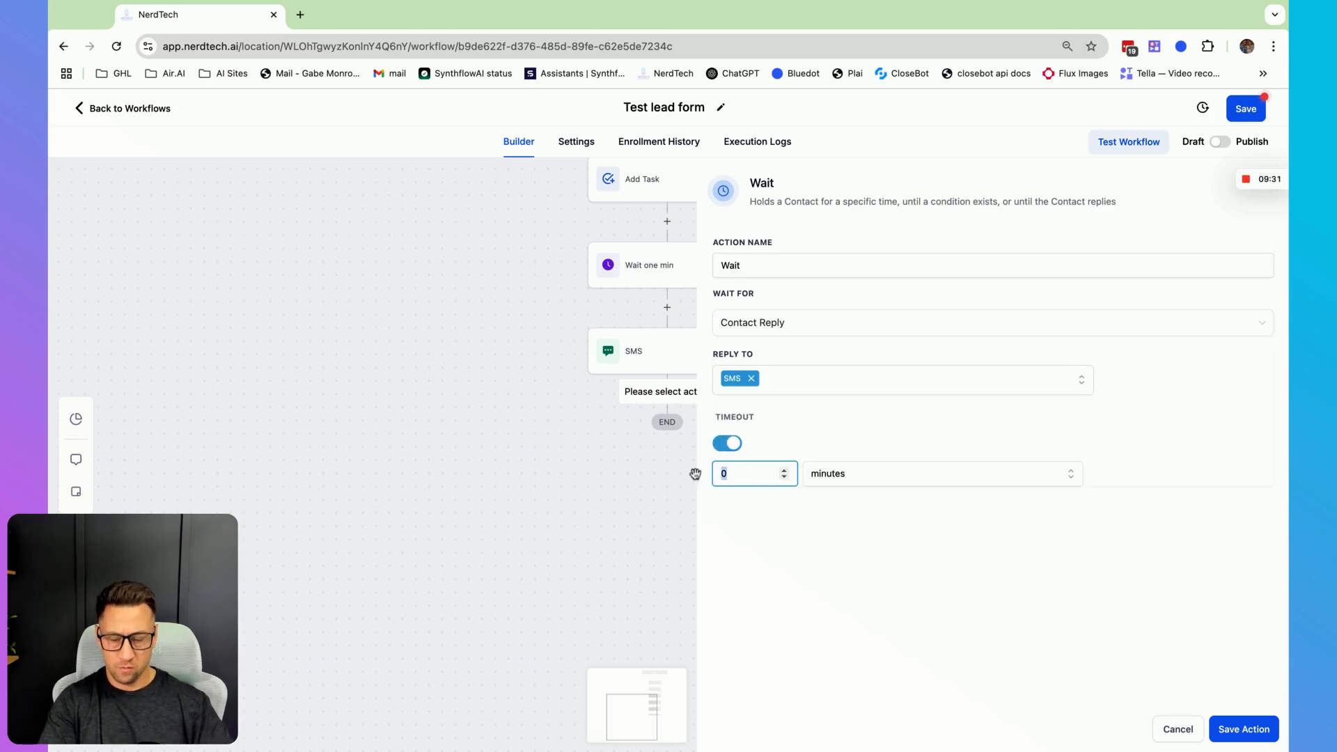
type("1")
left_click(847, 475)
left_click(826, 512)
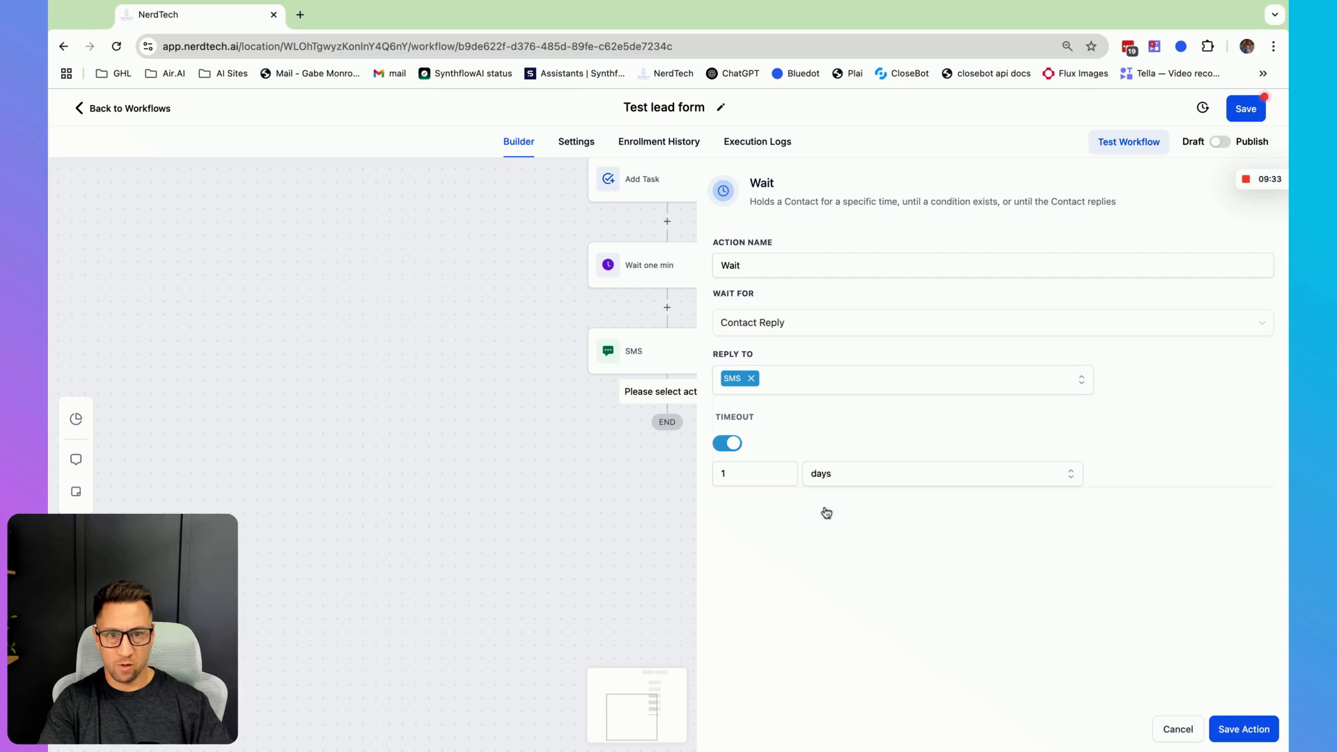
left_click(1225, 729)
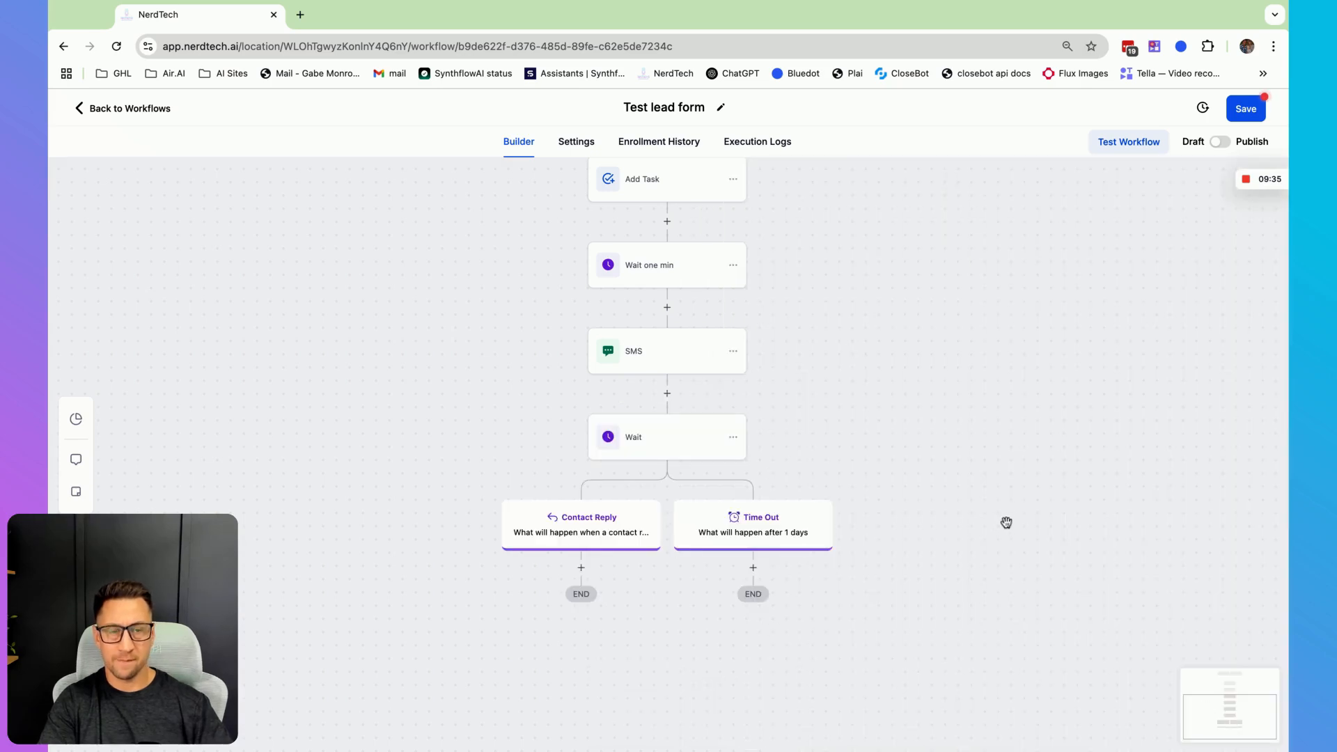
- Copy the SMS action and paste it into the Time Out branch
scroll(1009, 512, "down", 2)
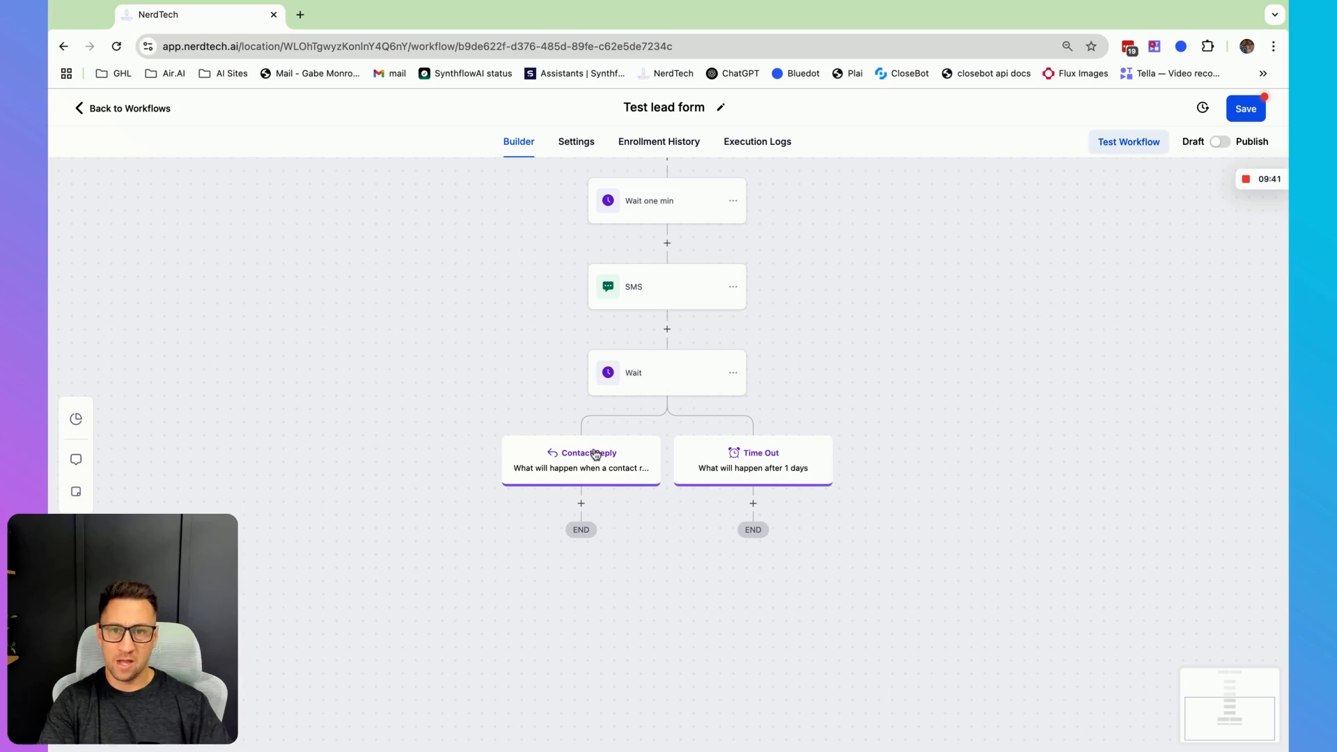
left_click(581, 502)
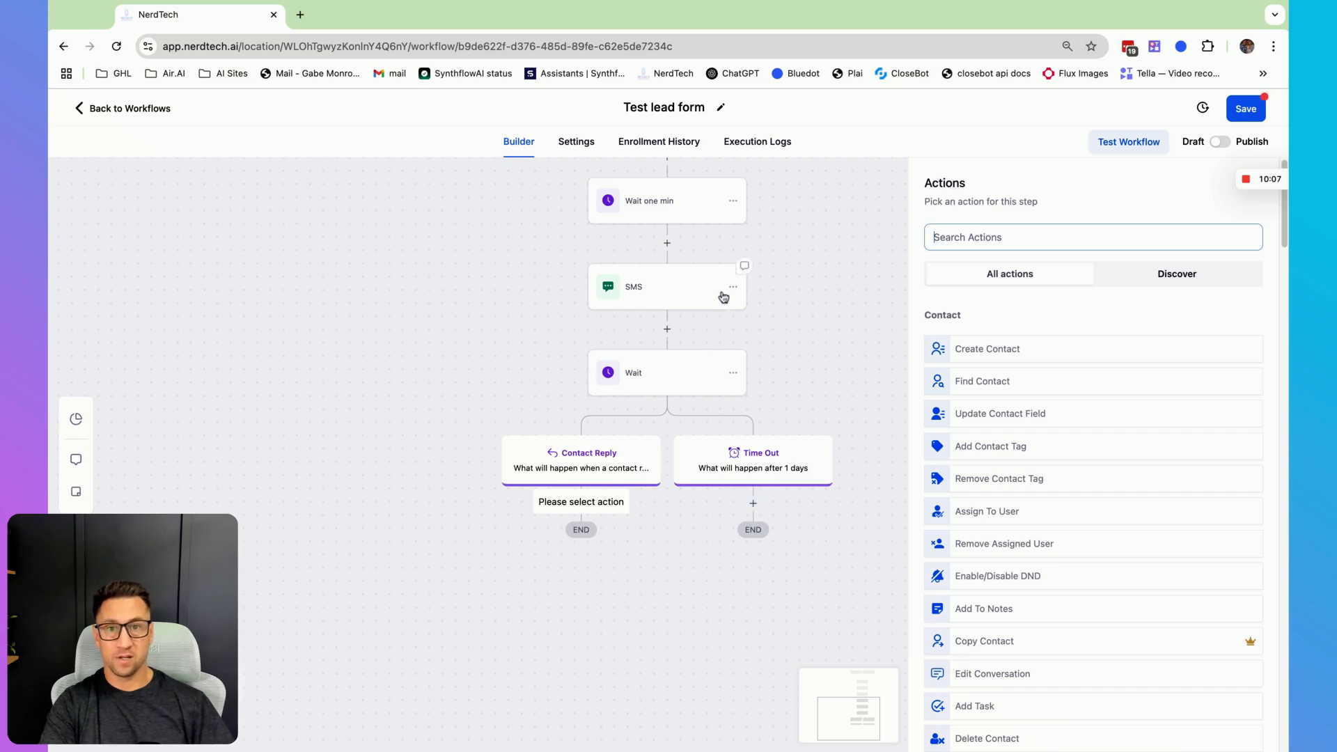
left_click(733, 287)
mouse_move(794, 341)
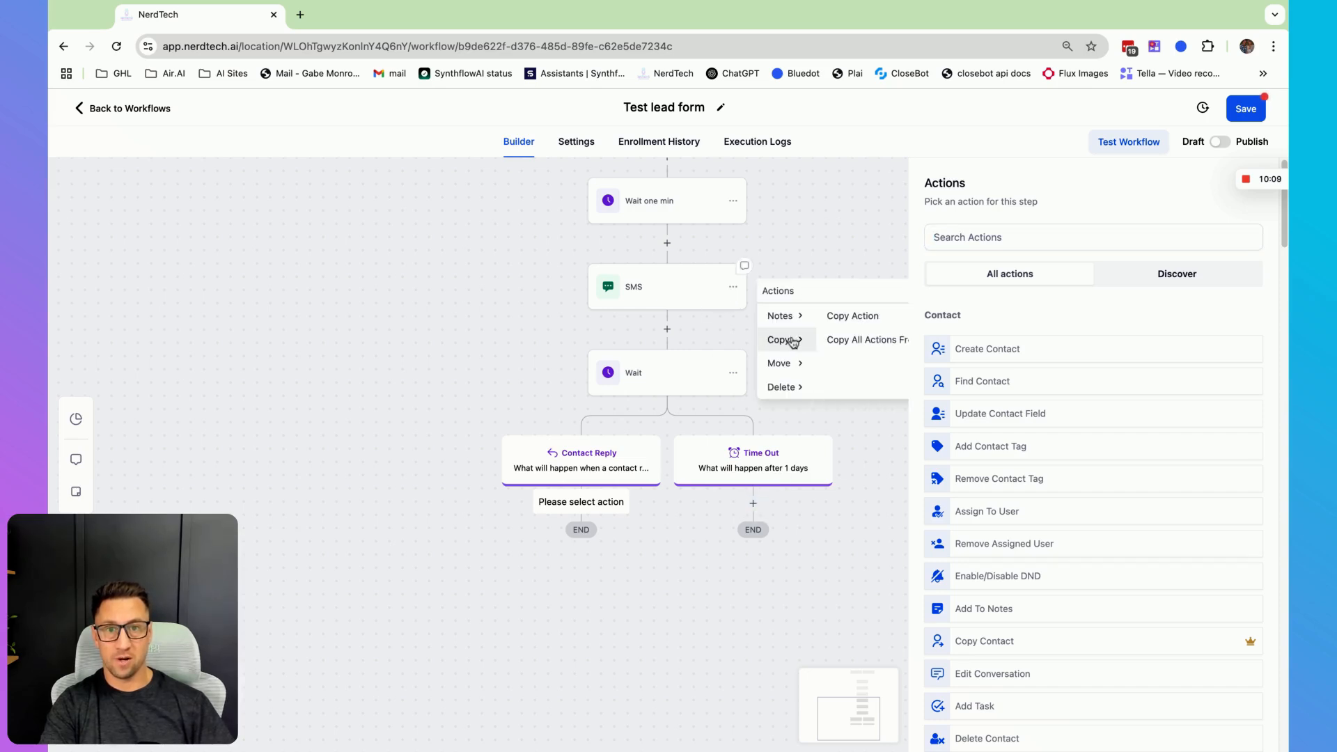
left_click(864, 320)
left_click(764, 502)
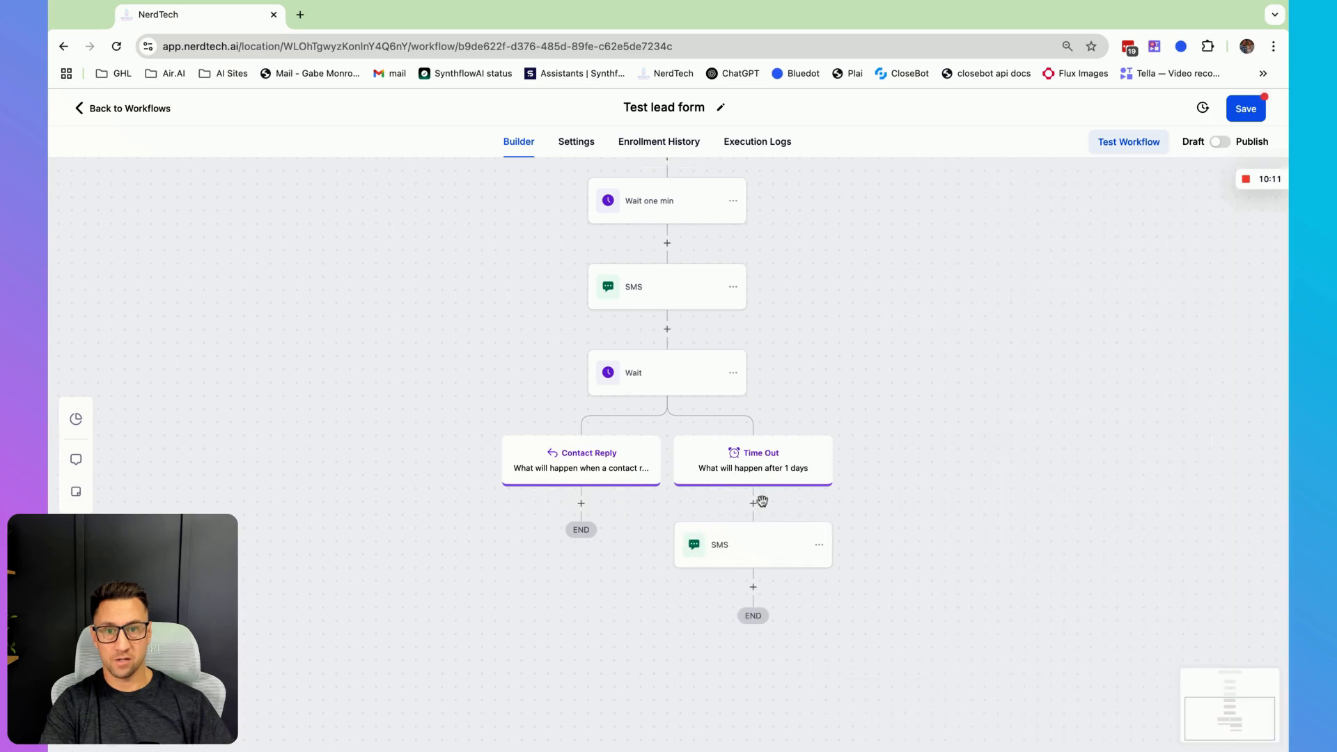
- Rewrite the Time Out SMS to '{{contact.first_name}}, I haven't heard back since you reached out yesterday... When is a good time to chat?' and save it
left_click(742, 554)
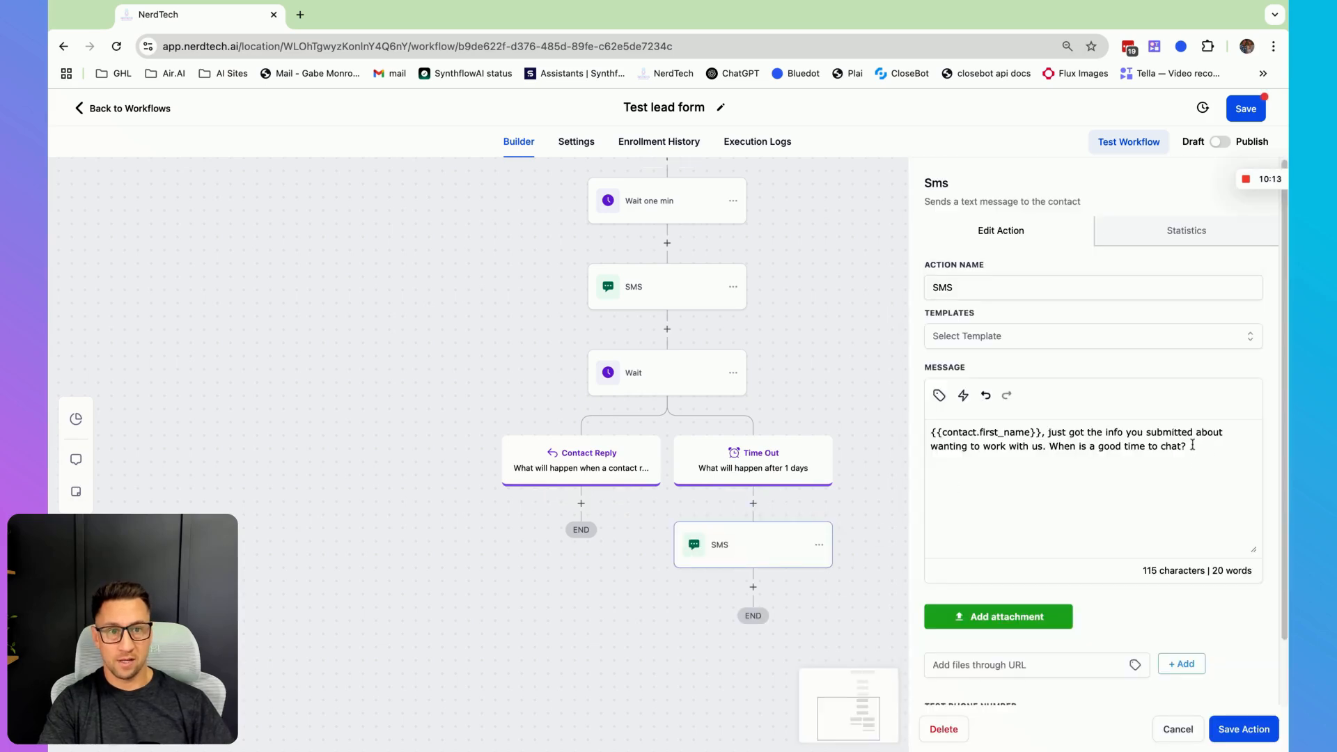
type("I haven't ")
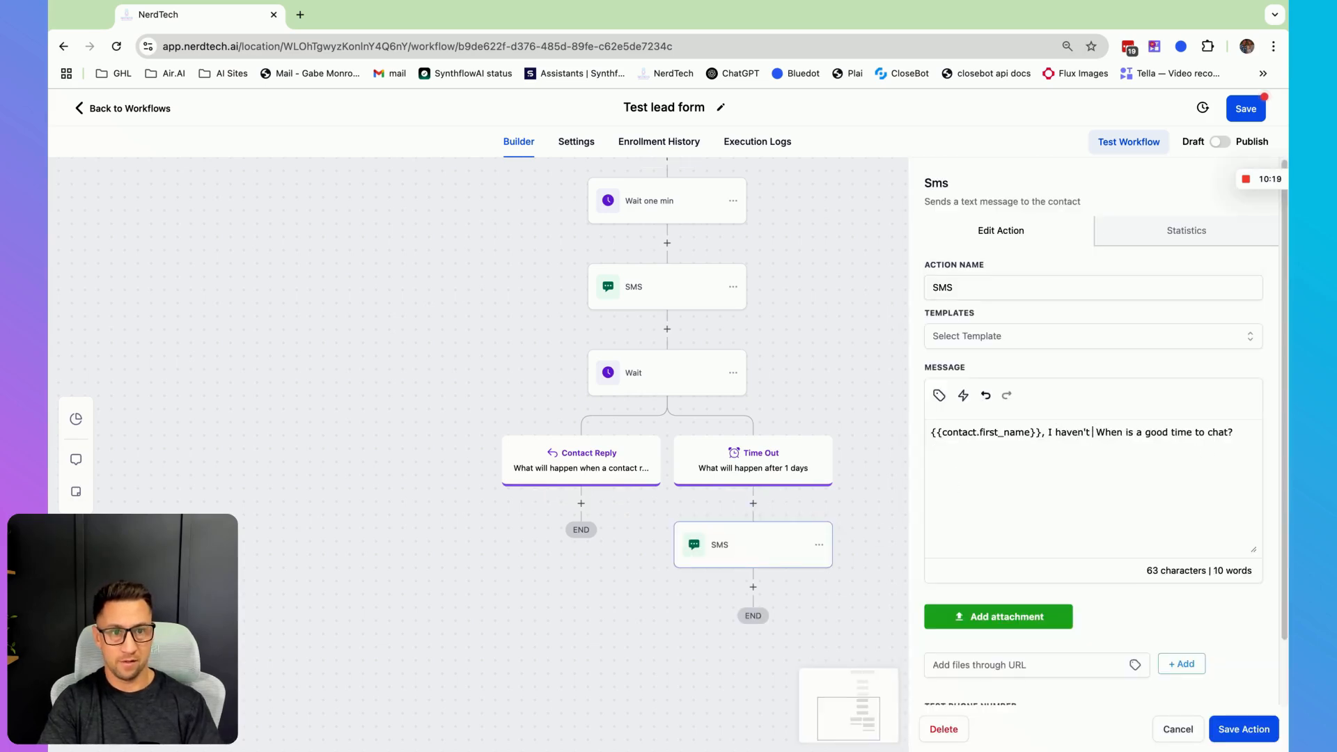
type("heard back since yo ")
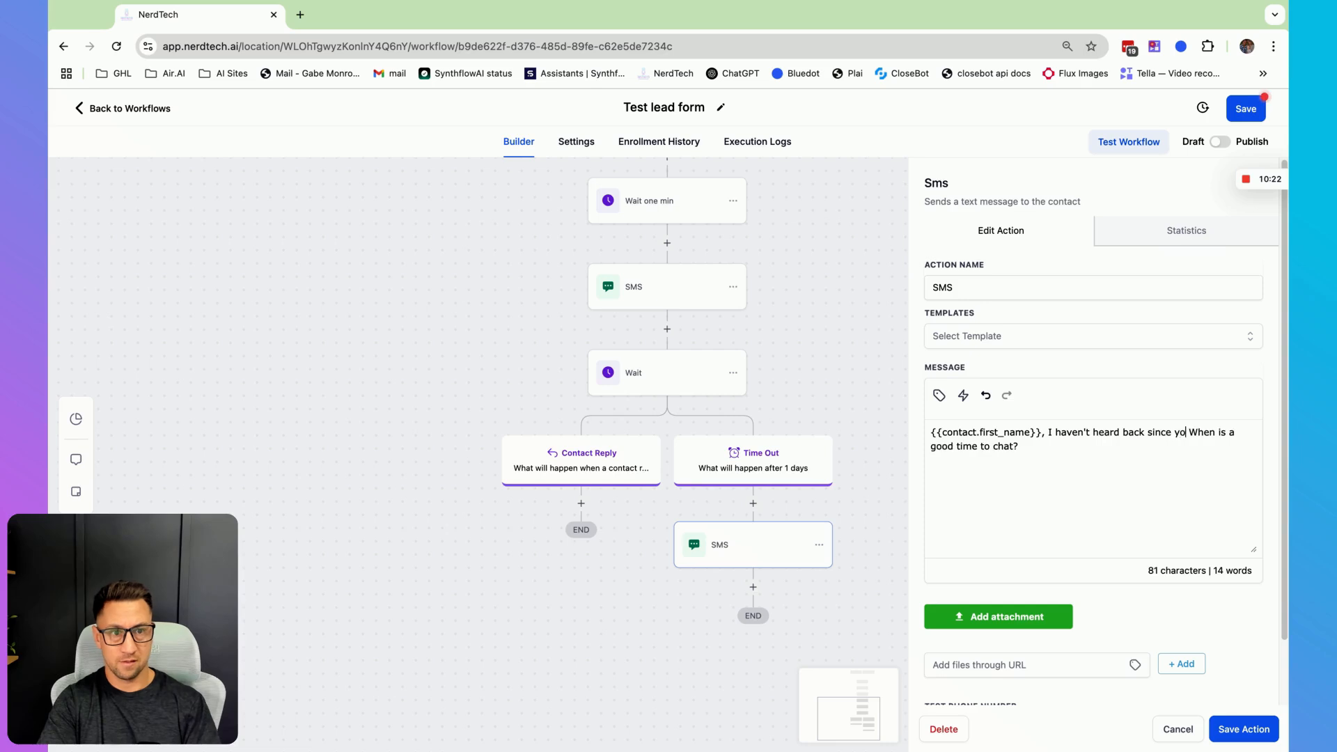
type("u reached out yes")
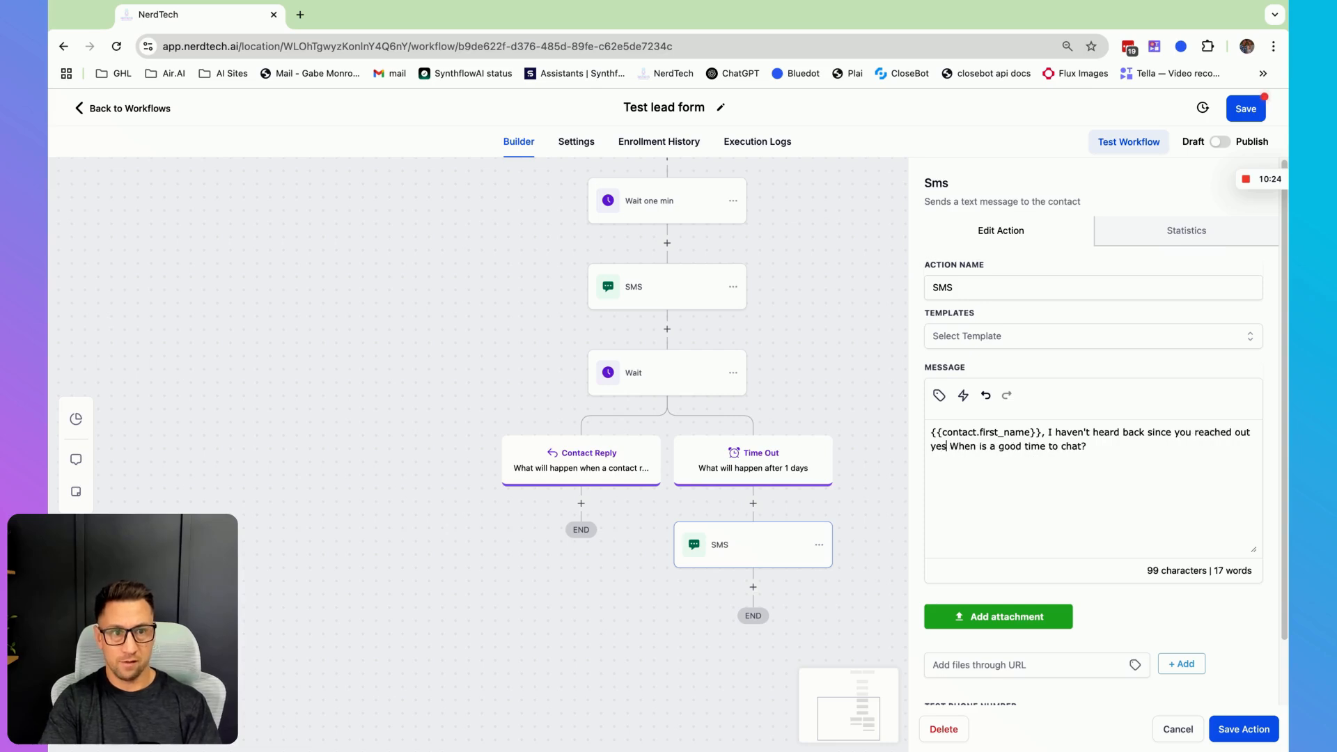
type("terday...")
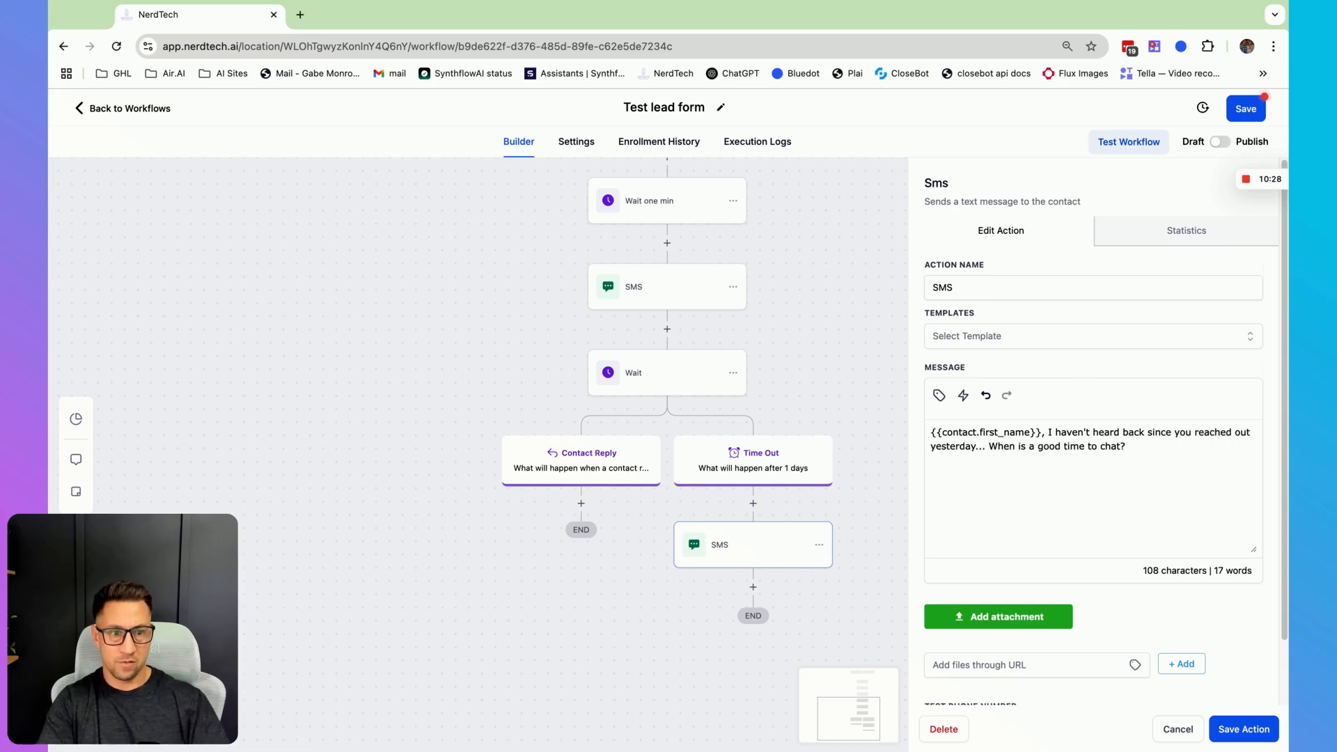
left_click(1241, 731)
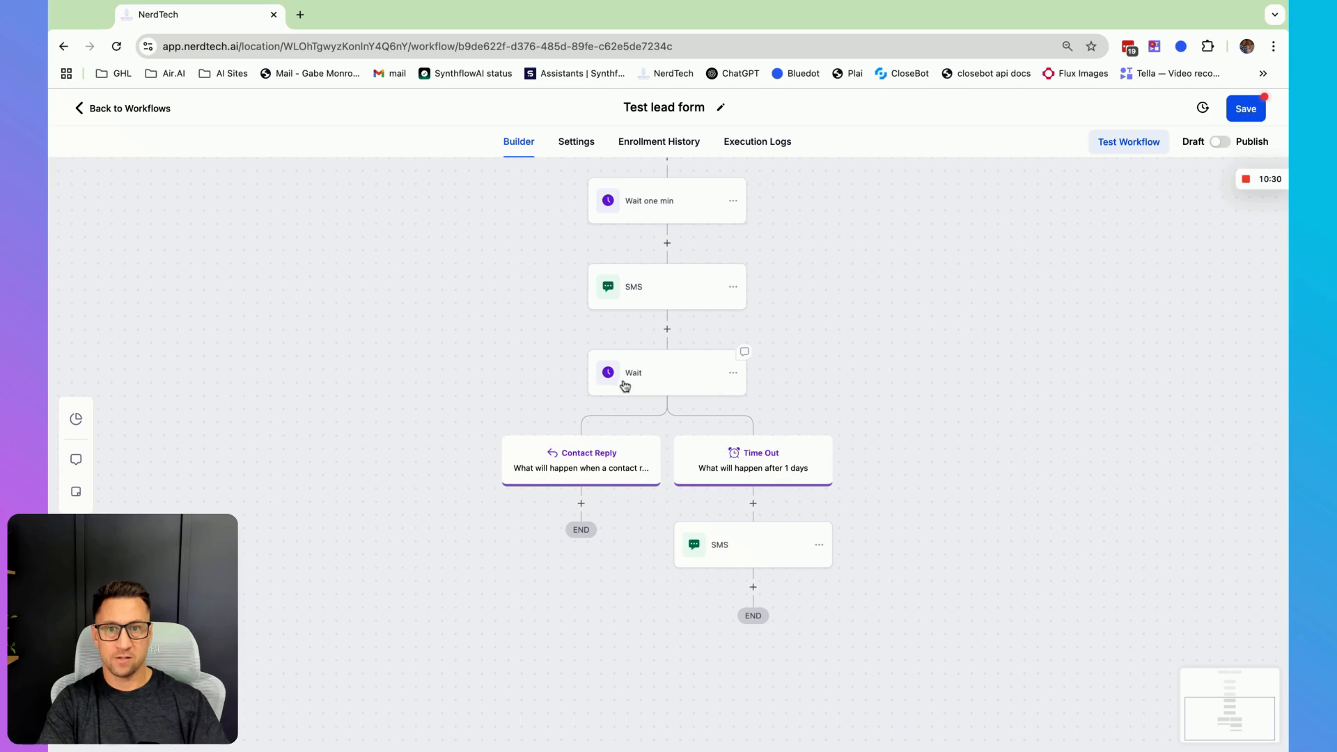
- Add a Wait action after the follow-up SMS that waits for a Contact Reply to the second SMS step
left_click(753, 587)
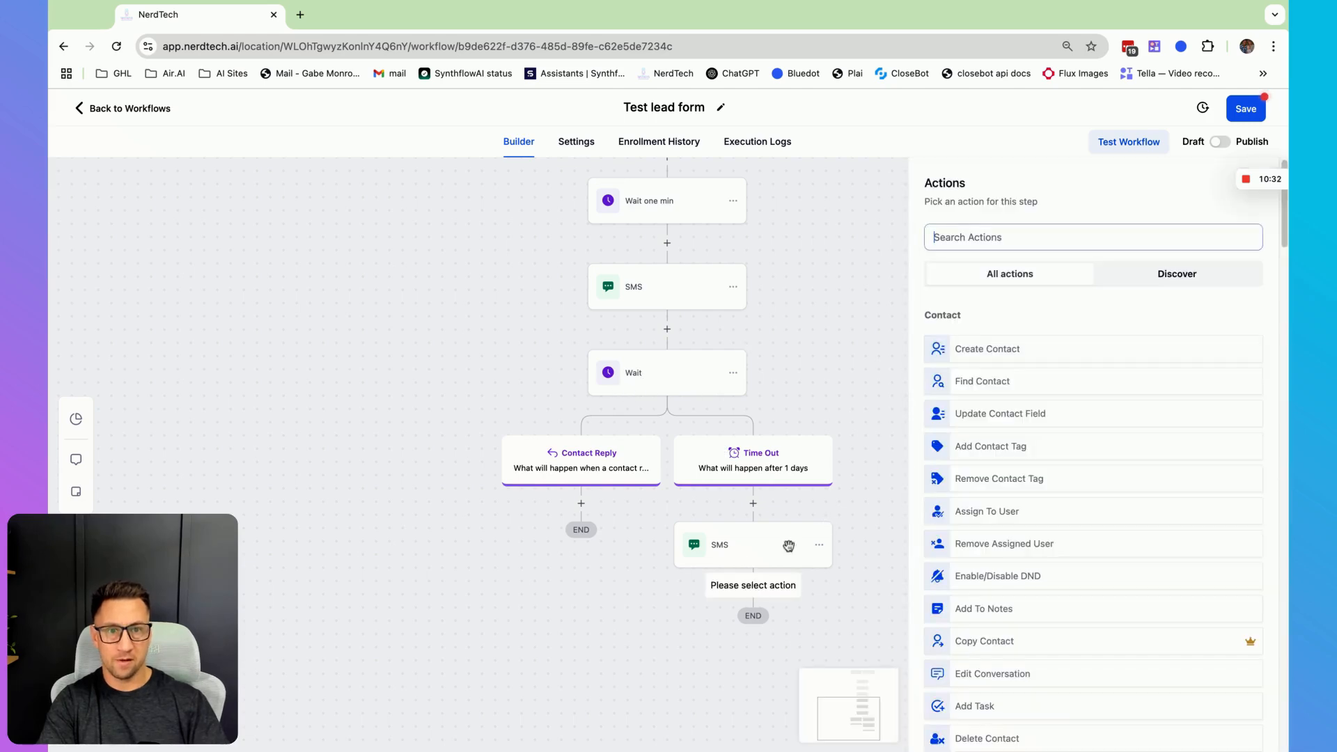
left_click(1018, 349)
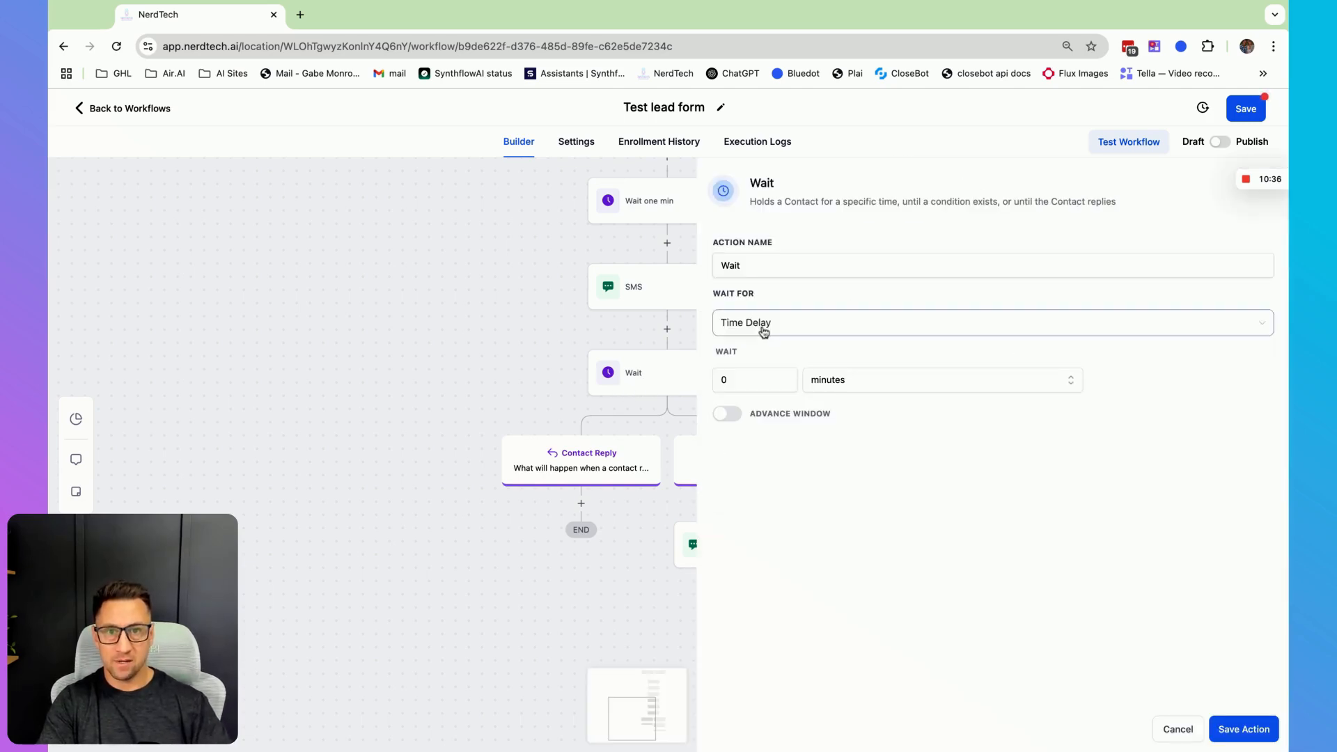
left_click(763, 332)
scroll(738, 438, "down", 3)
left_click(771, 415)
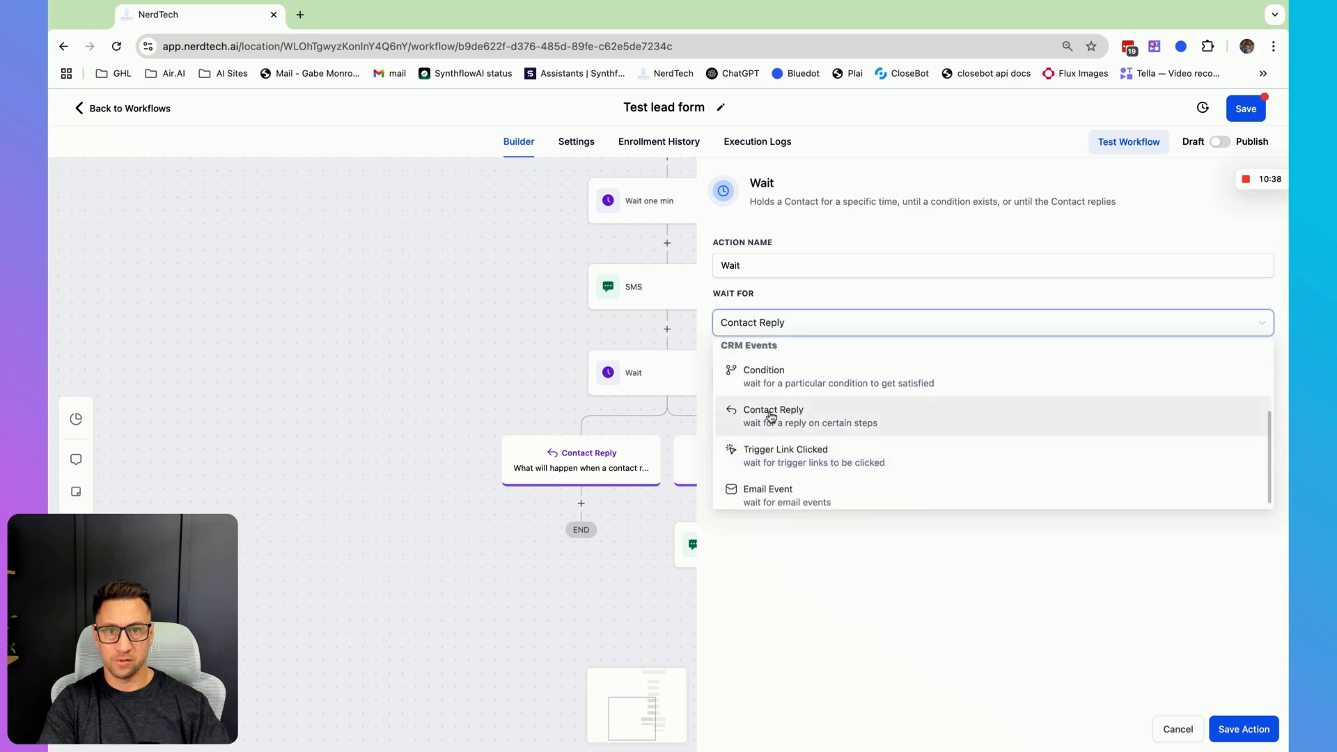
left_click(752, 380)
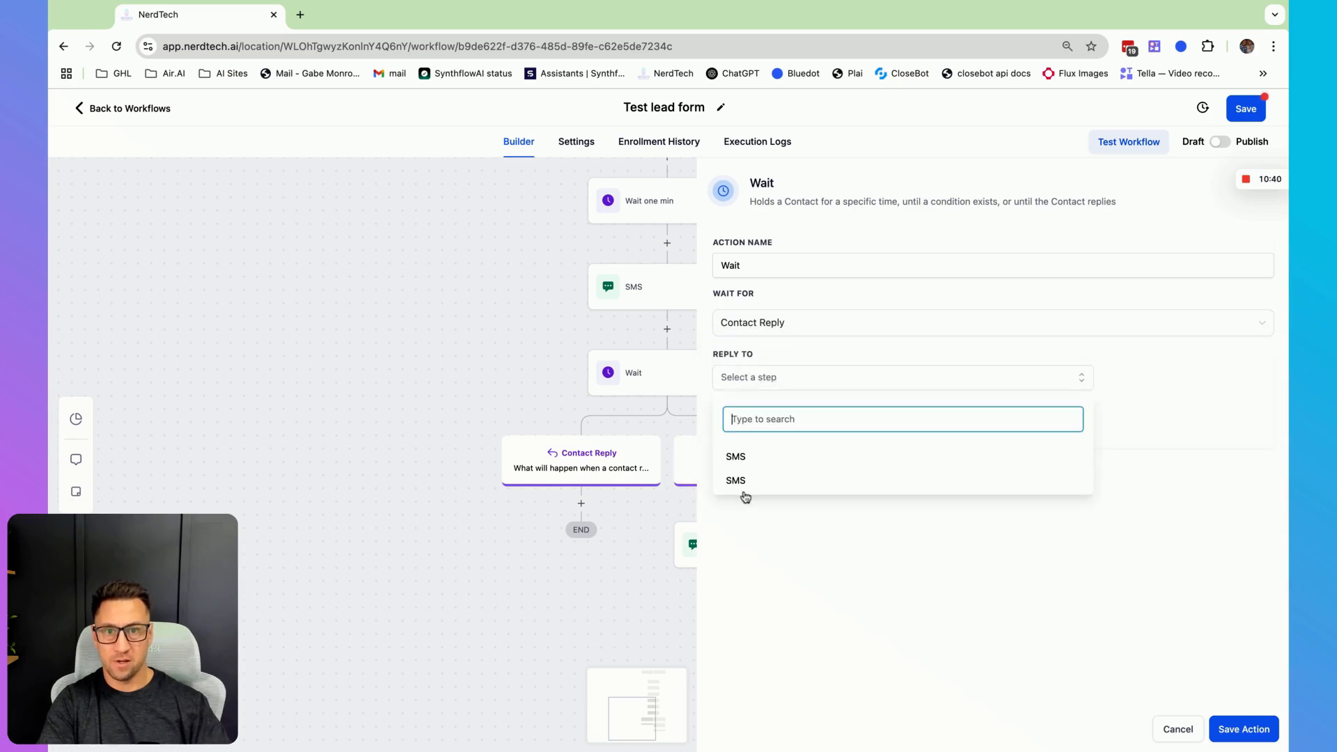
left_click(742, 487)
left_click(905, 612)
- Enable the wait's timeout, set it to 3 days, and save the action
left_click(728, 443)
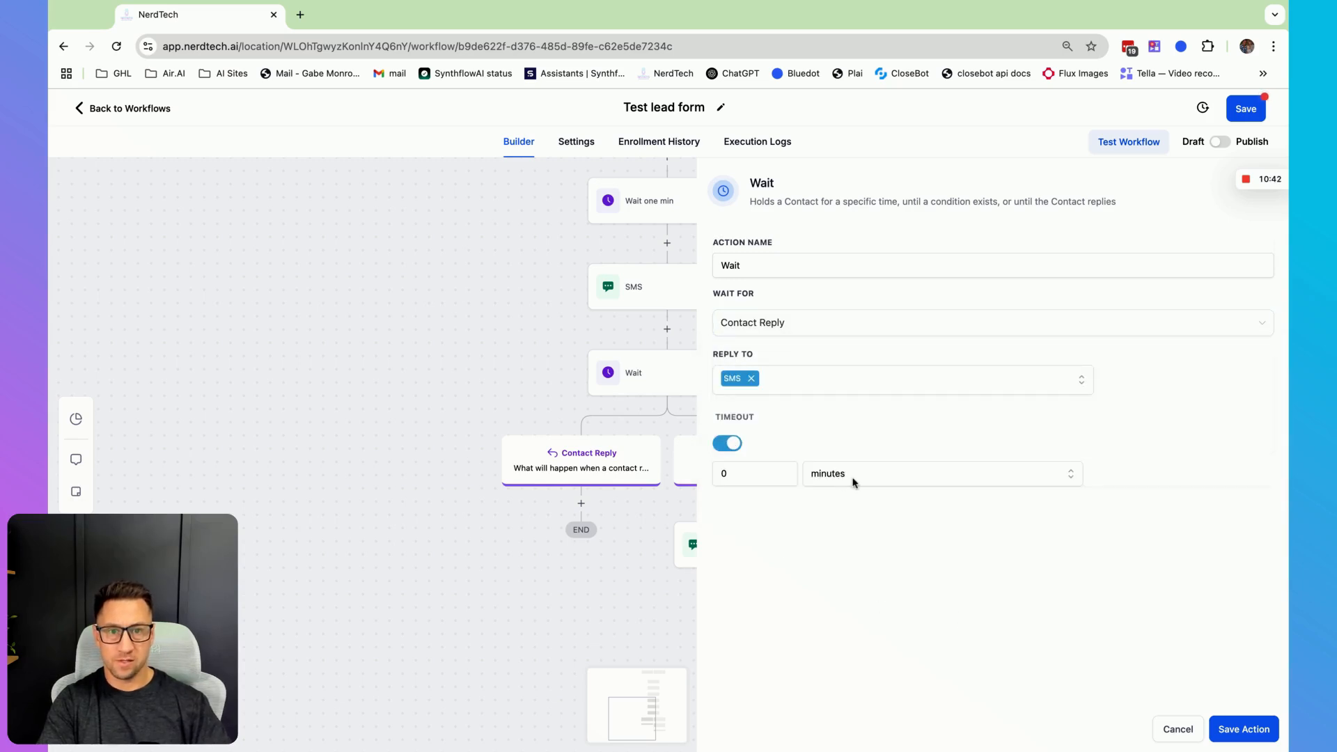
left_click(717, 474)
type("3")
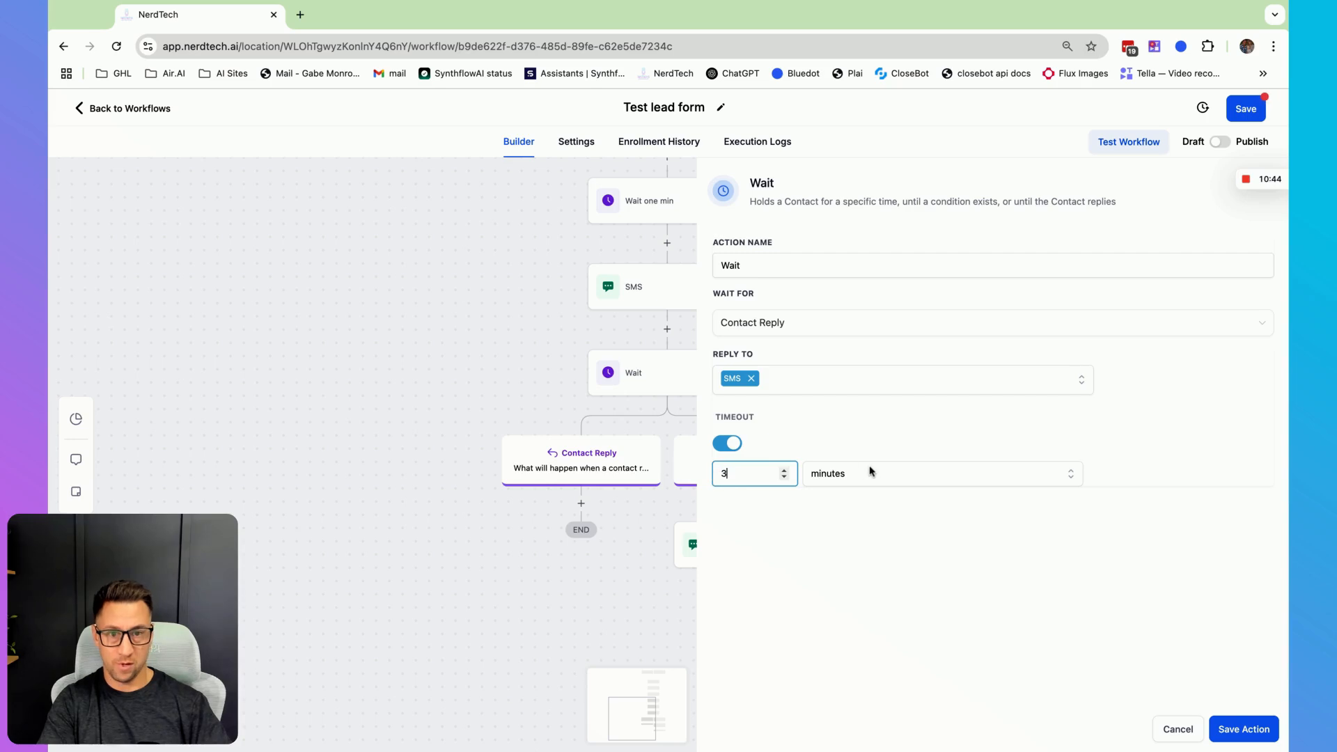
left_click(871, 474)
left_click(856, 507)
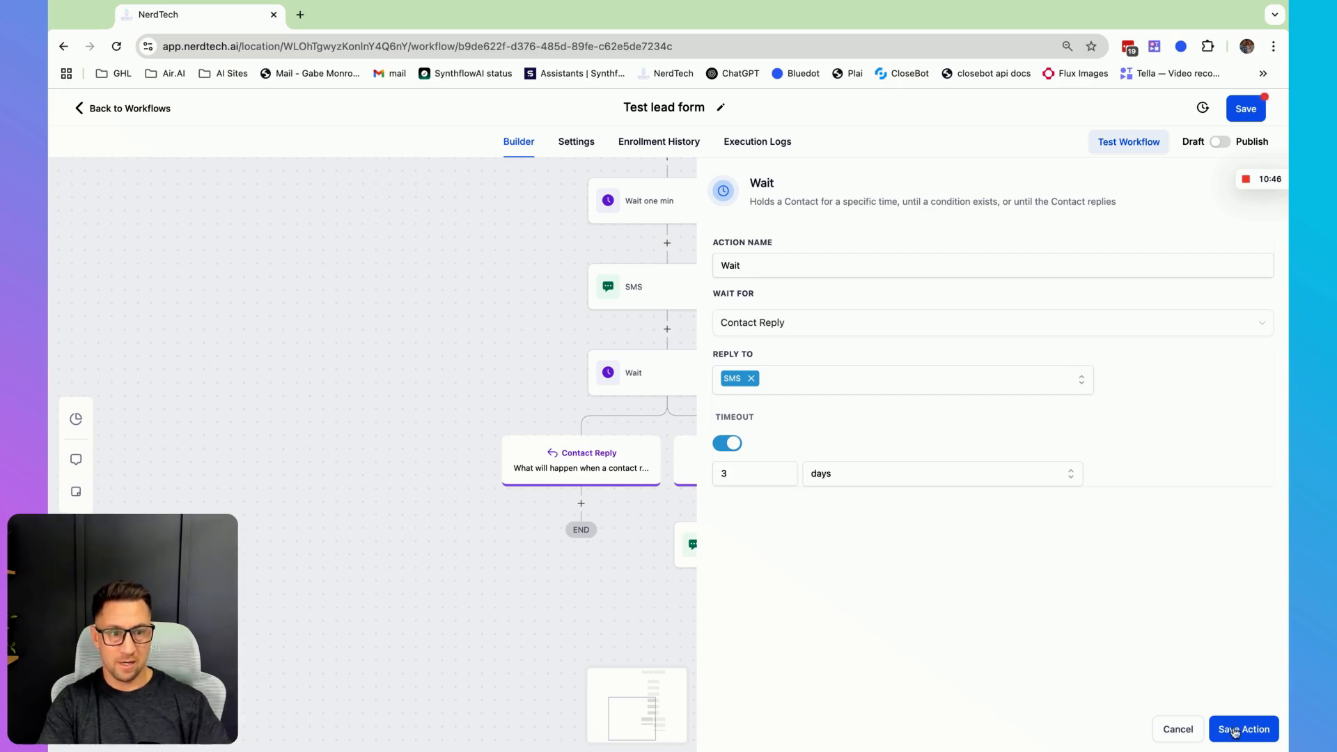
left_click(1236, 731)
- Review the whole workflow, then check its Execution Logs and Enrollment History
scroll(971, 531, "down", 2)
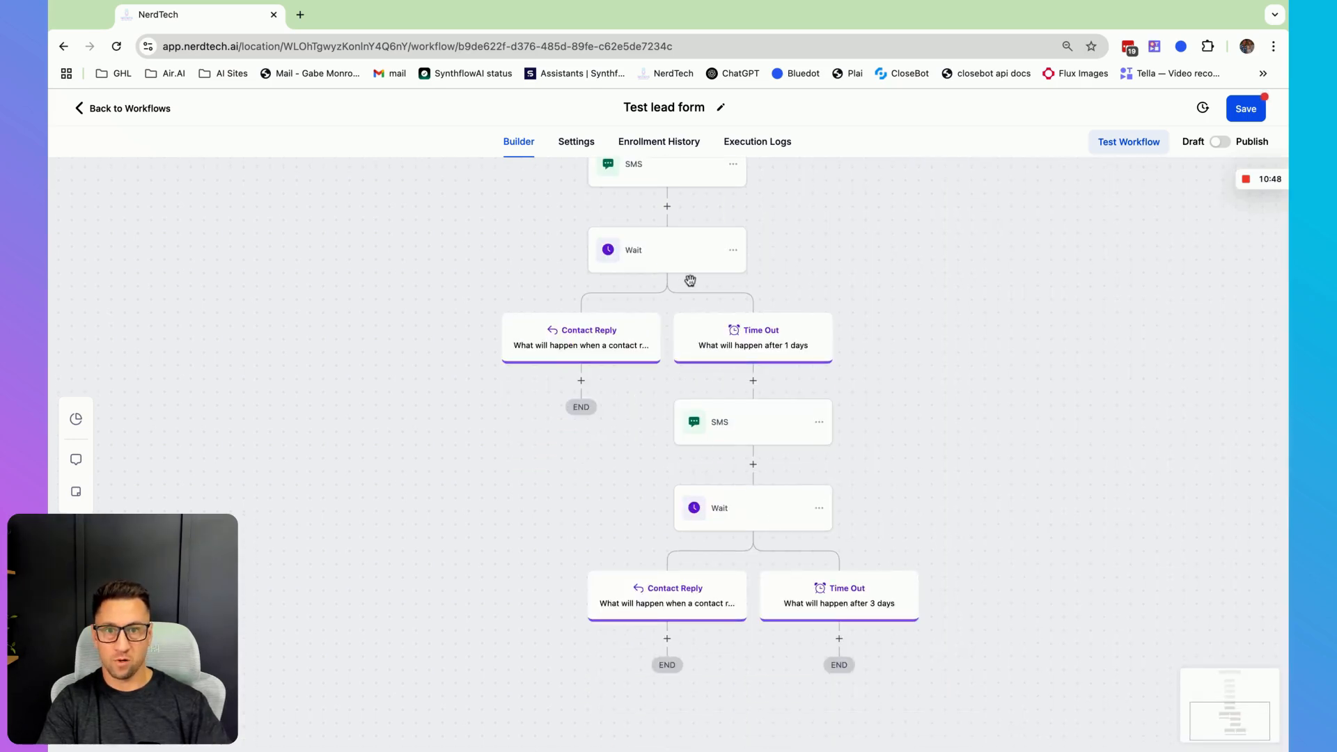
scroll(975, 550, "up", 2)
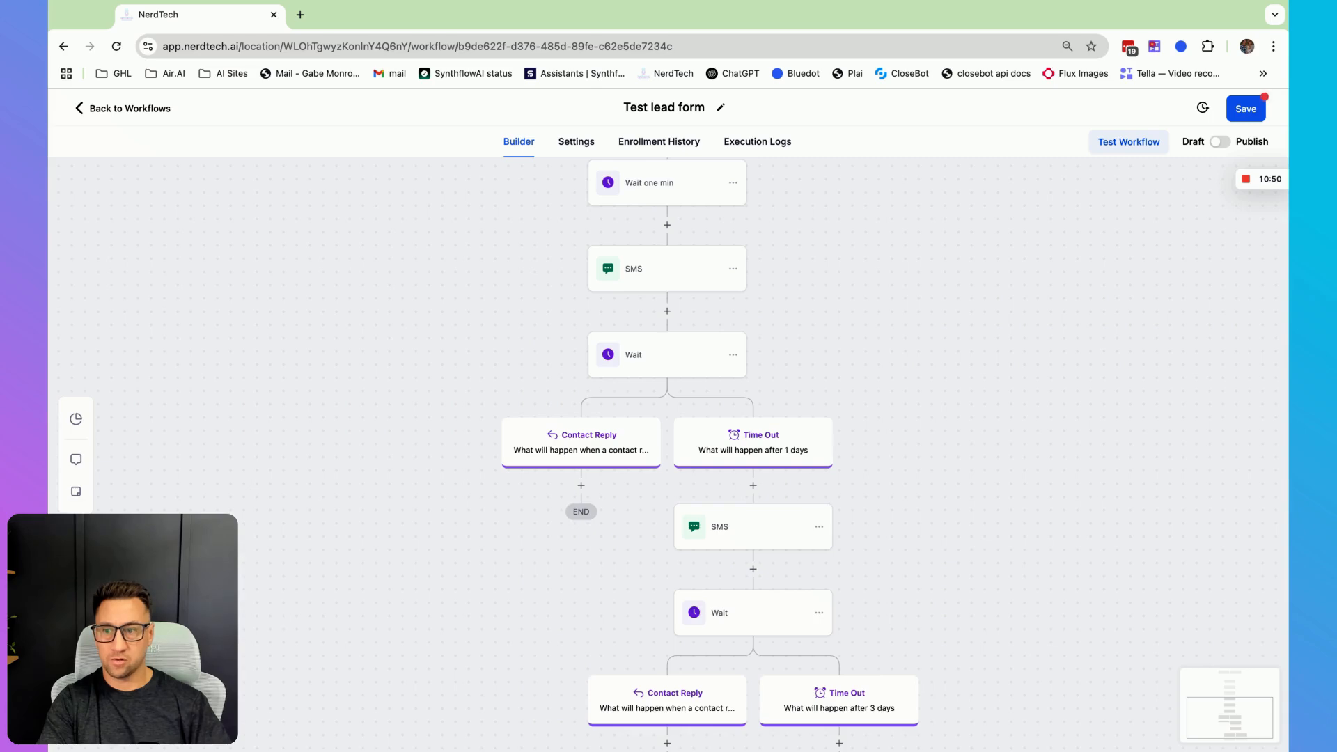
scroll(773, 523, "down", 5)
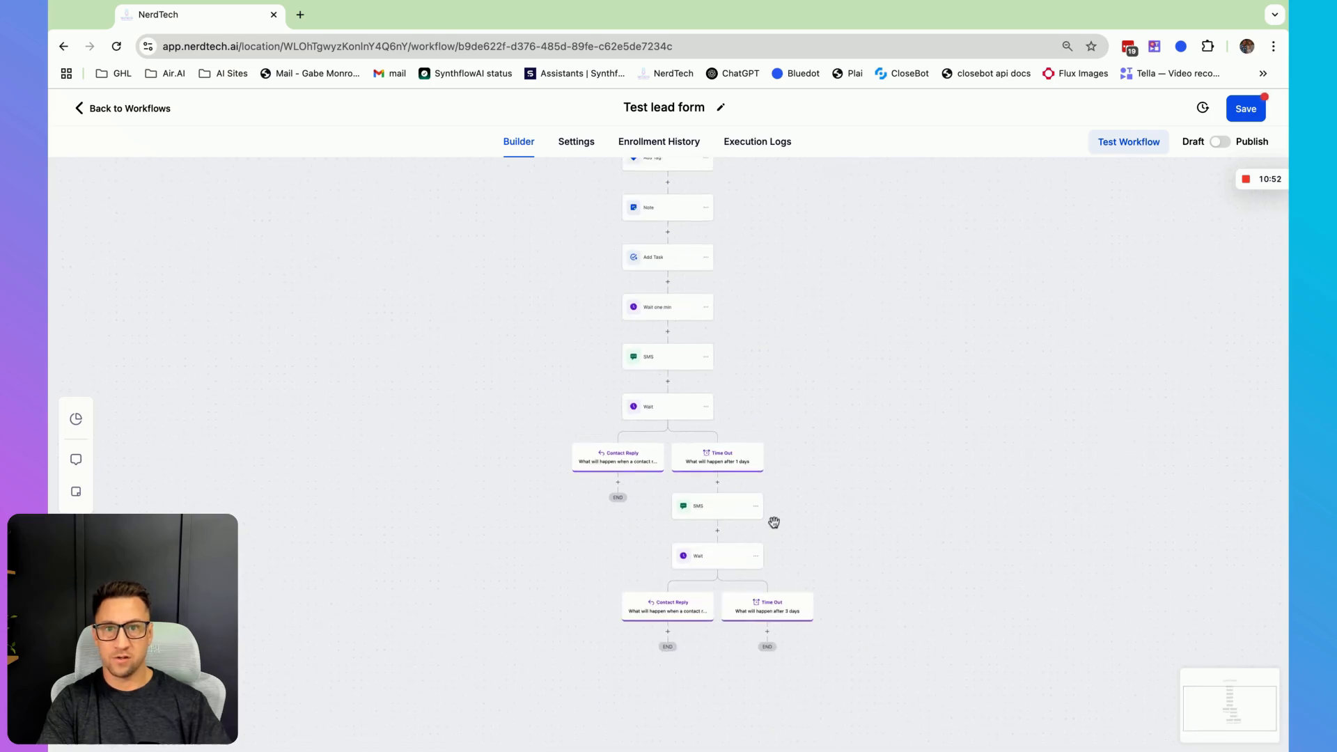
scroll(775, 520, "up", 2)
scroll(775, 519, "down", 3)
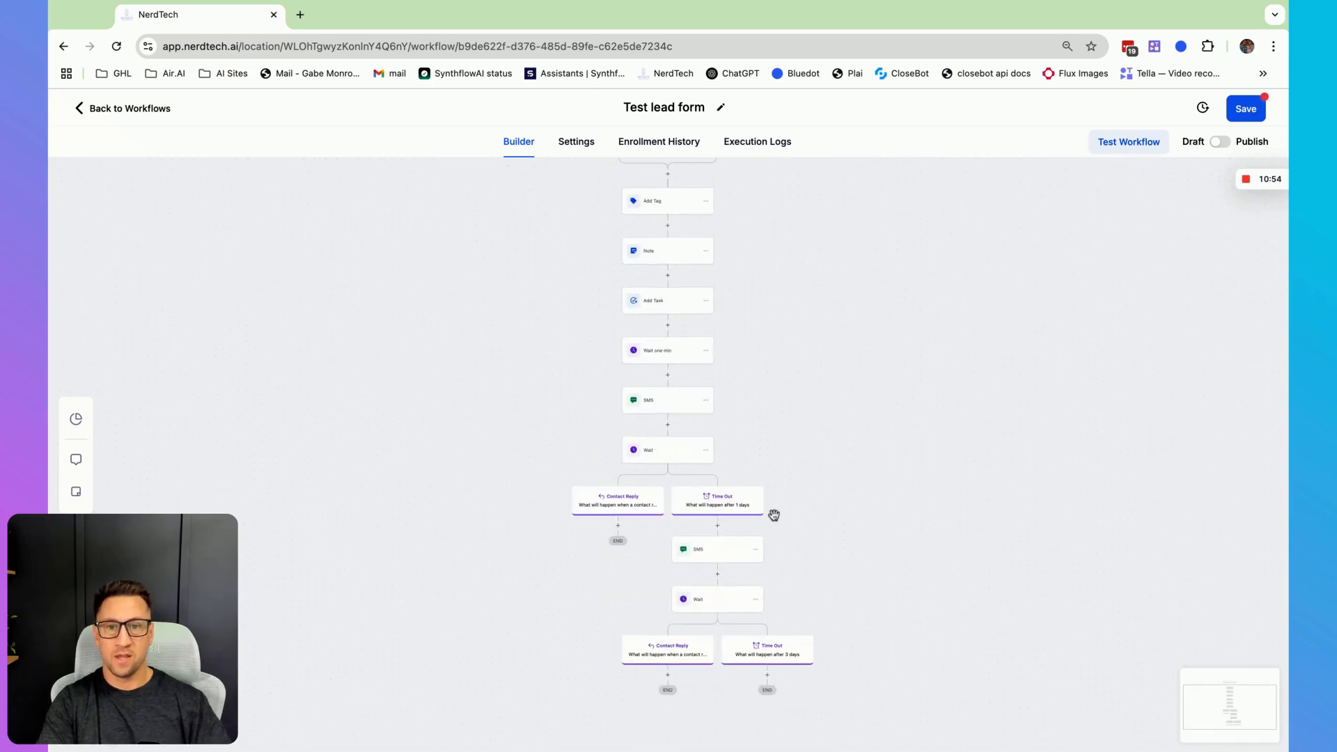
left_click(763, 146)
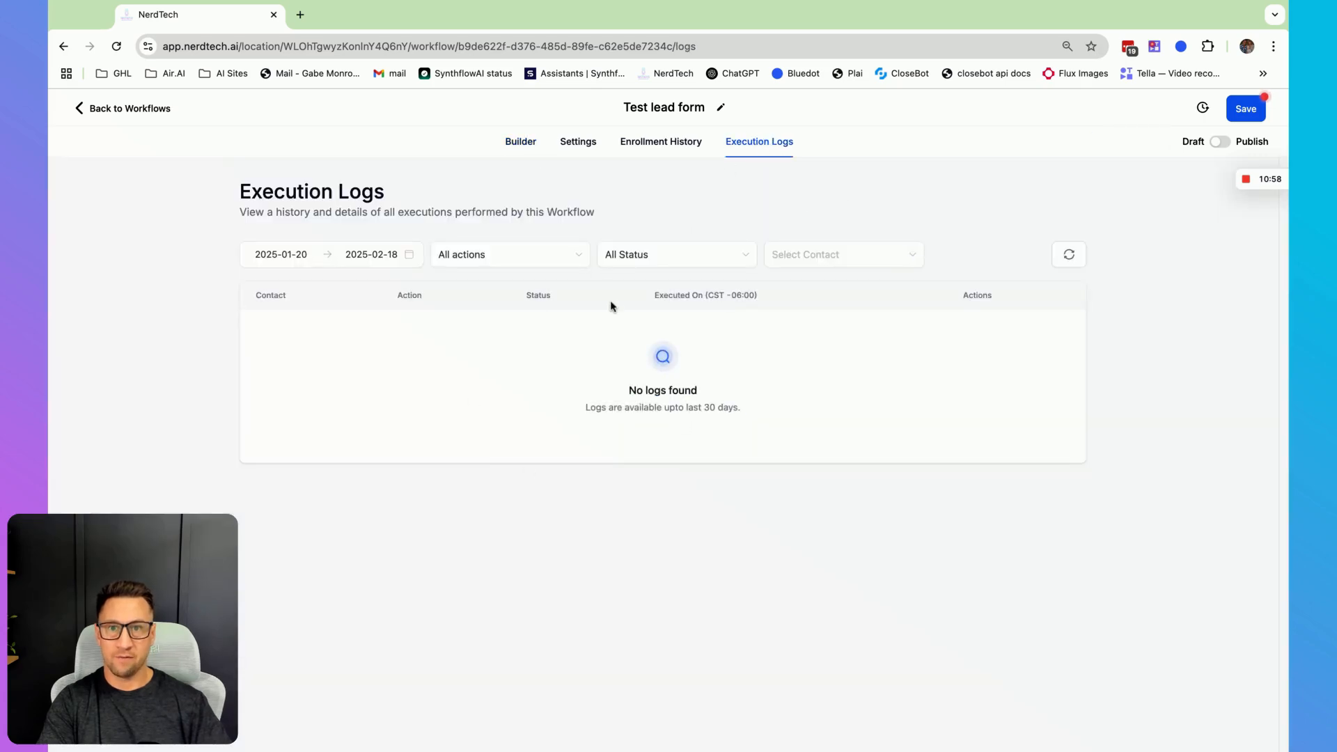
left_click(674, 142)
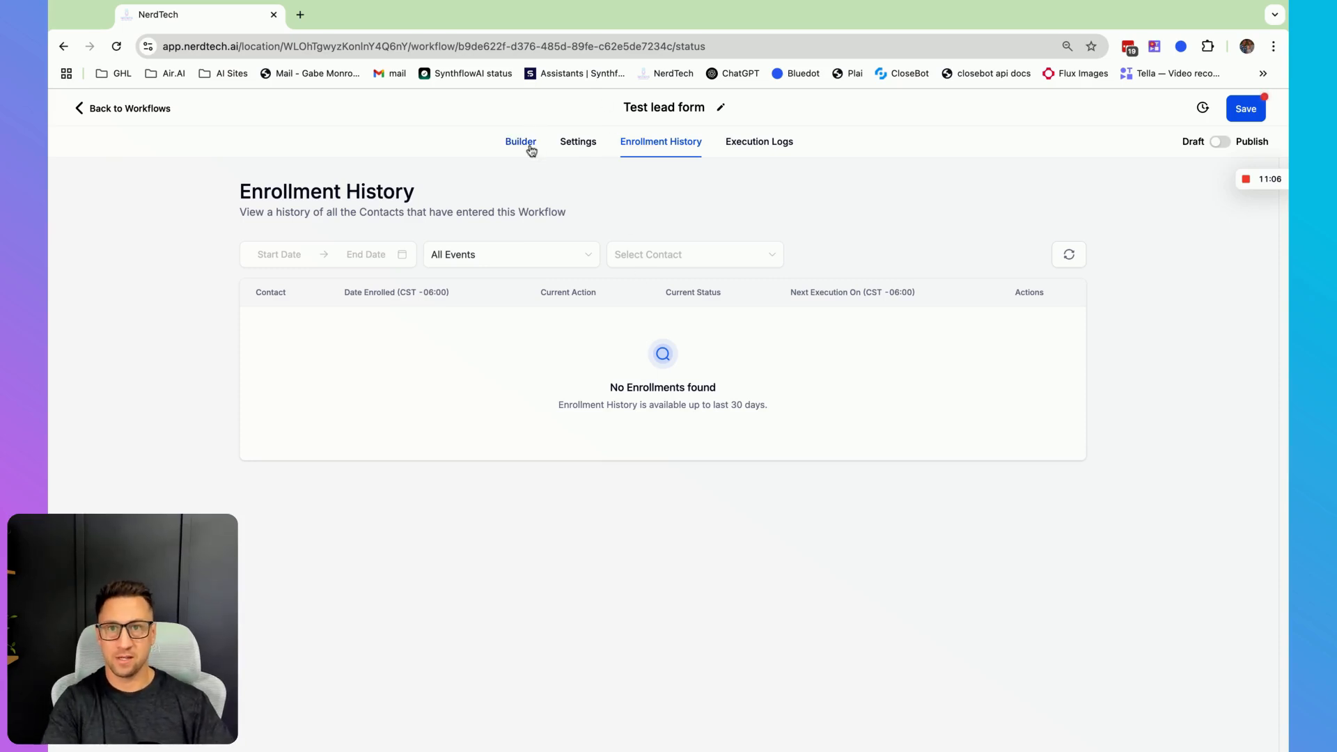
- Open the workflow settings and enable the Specific Time window for sending actions
left_click(582, 145)
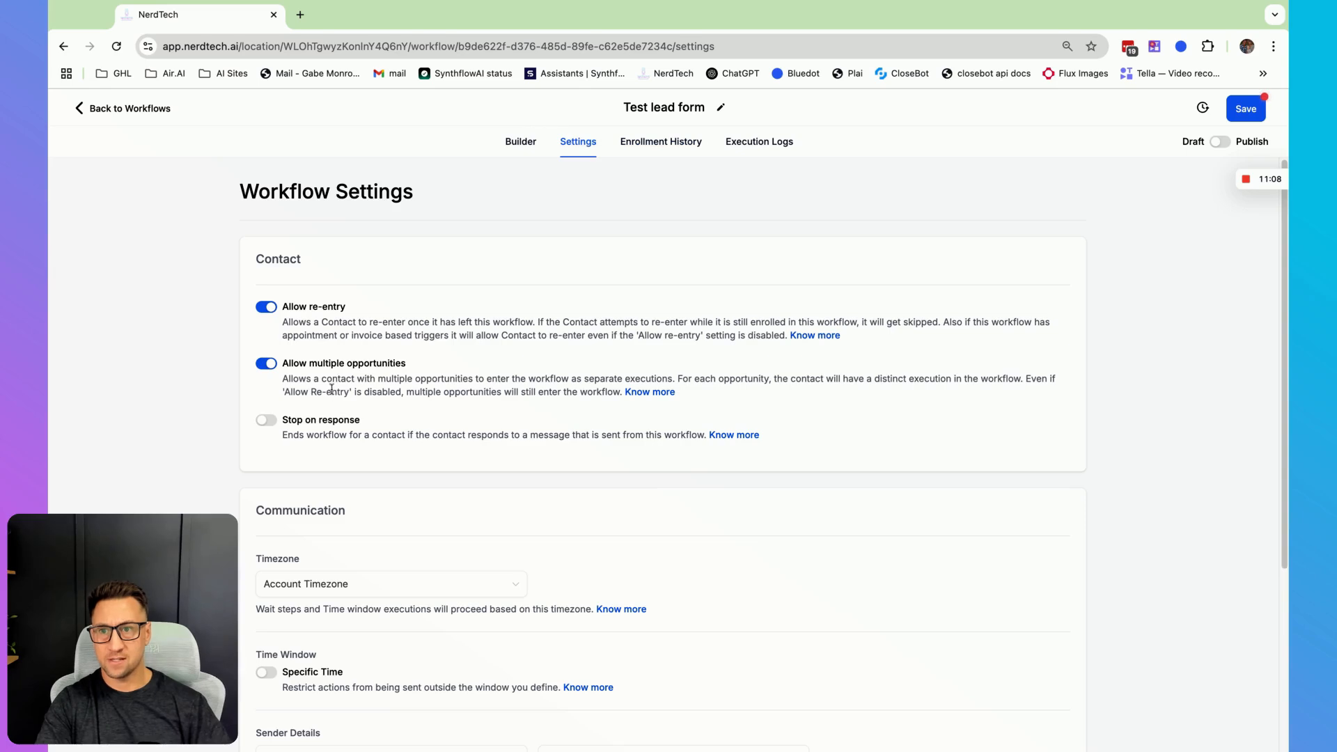
scroll(465, 474, "down", 5)
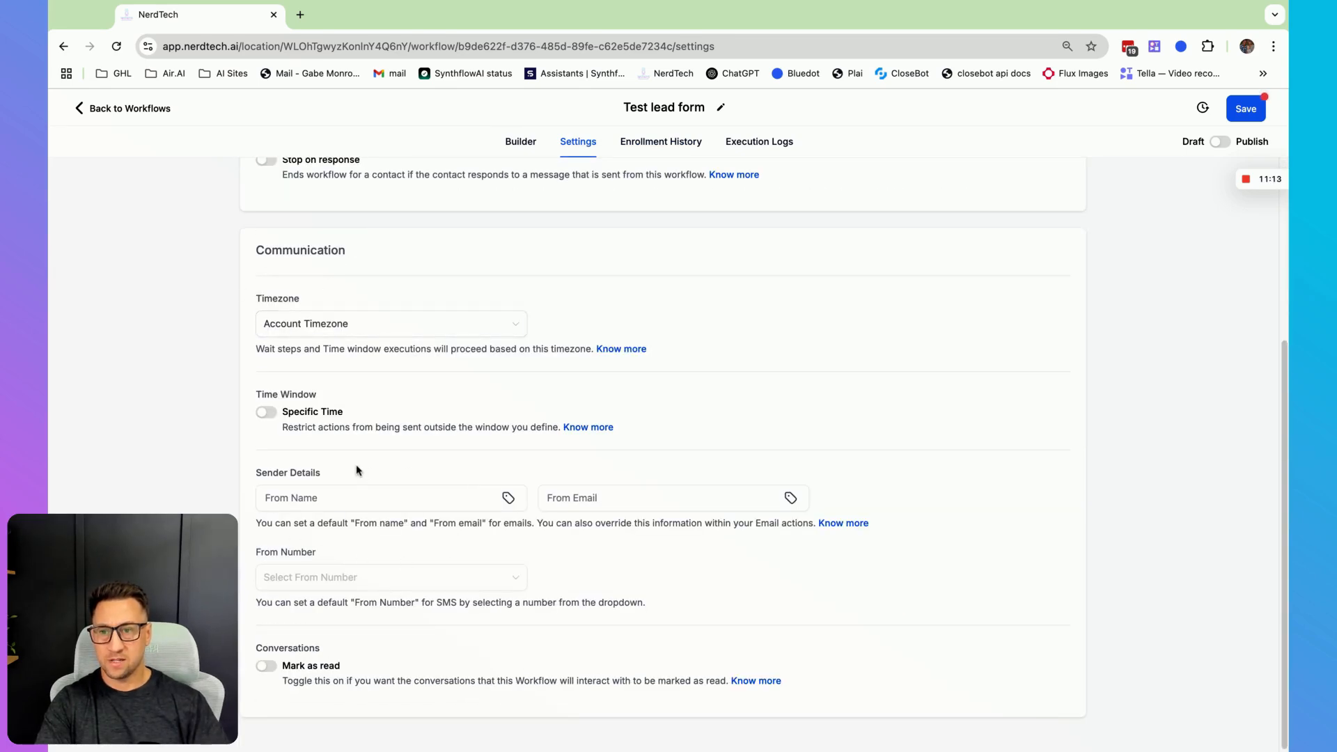
left_click(268, 411)
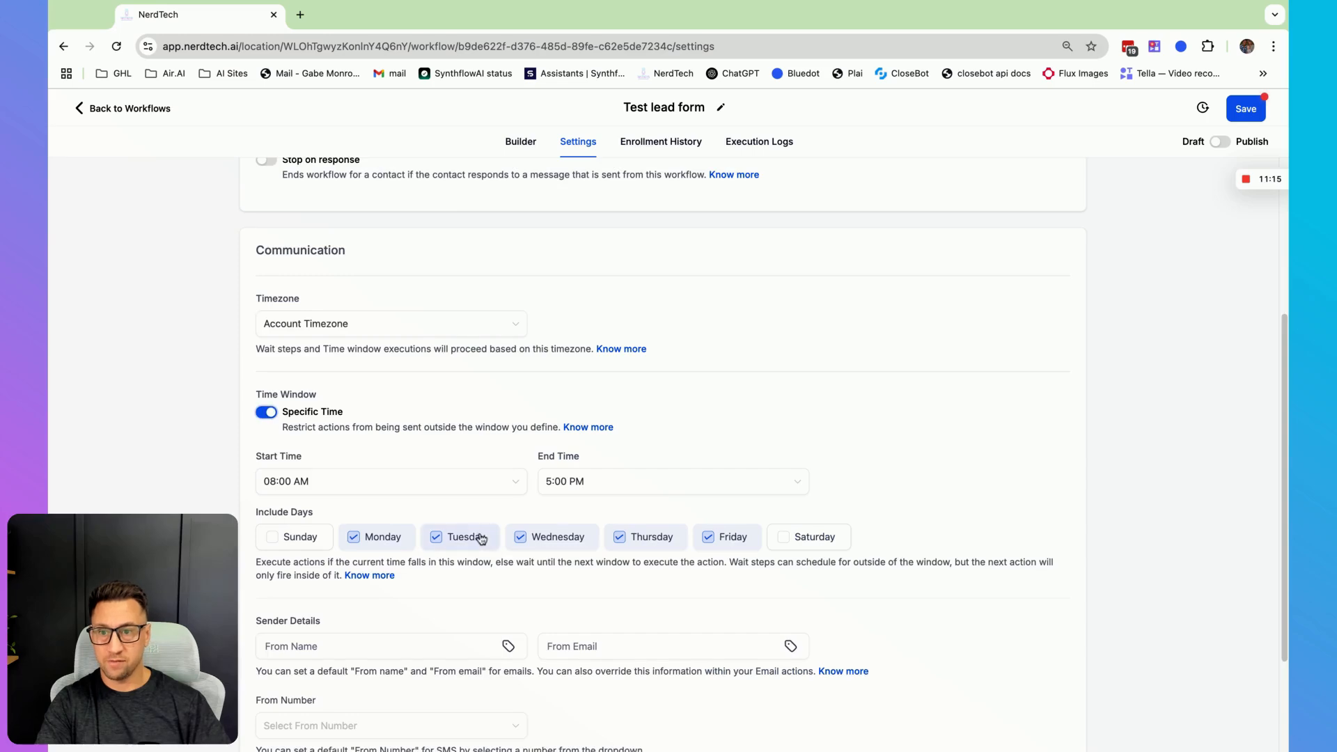
- Review the communication settings, including time window, sender details and from number
scroll(481, 538, "down", 3)
scroll(412, 417, "up", 2)
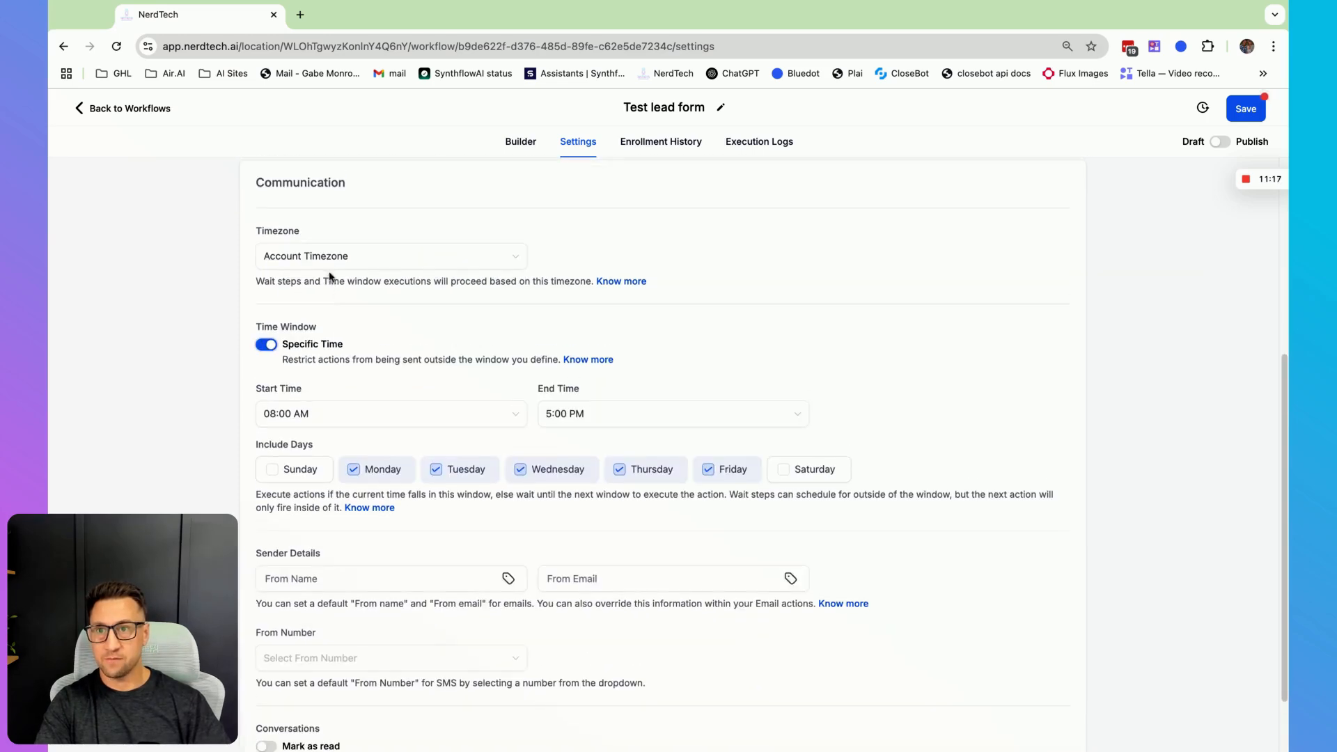
double_click(363, 188)
scroll(337, 379, "down", 2)
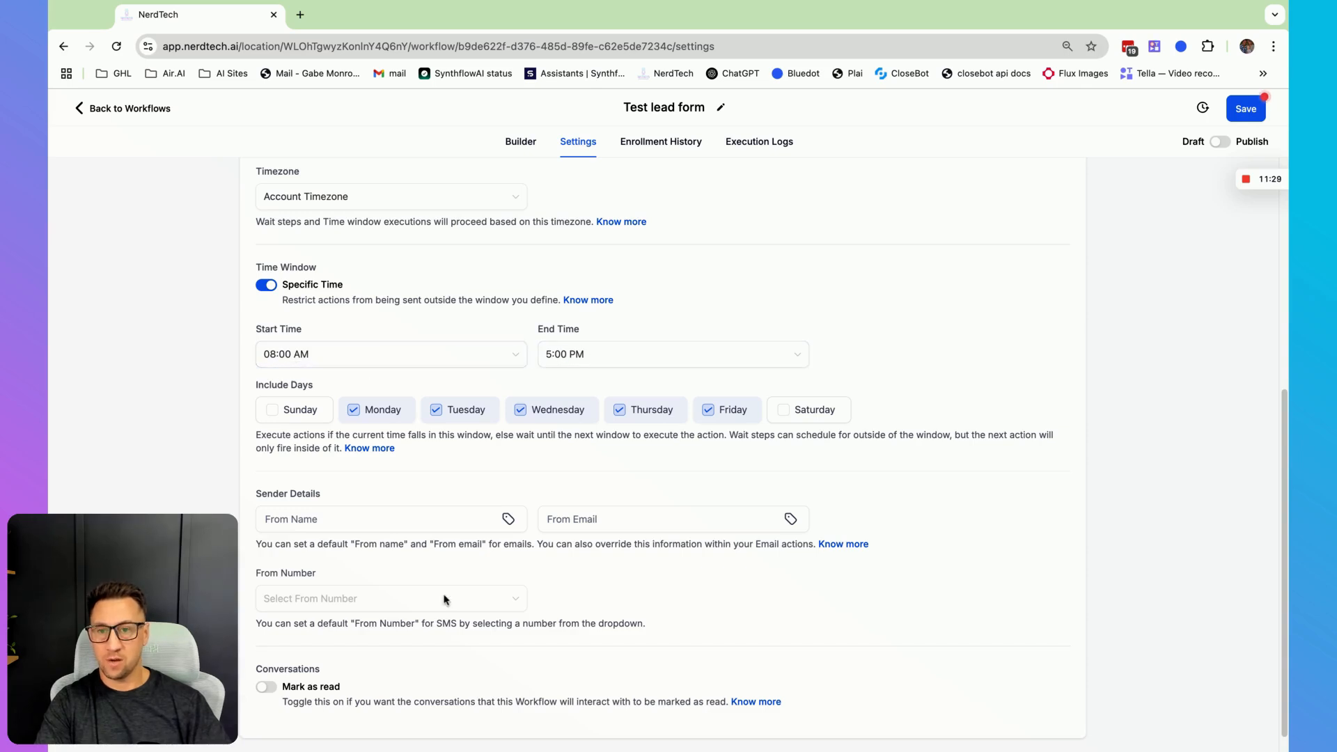
scroll(488, 649, "down", 1)
scroll(494, 648, "up", 4)
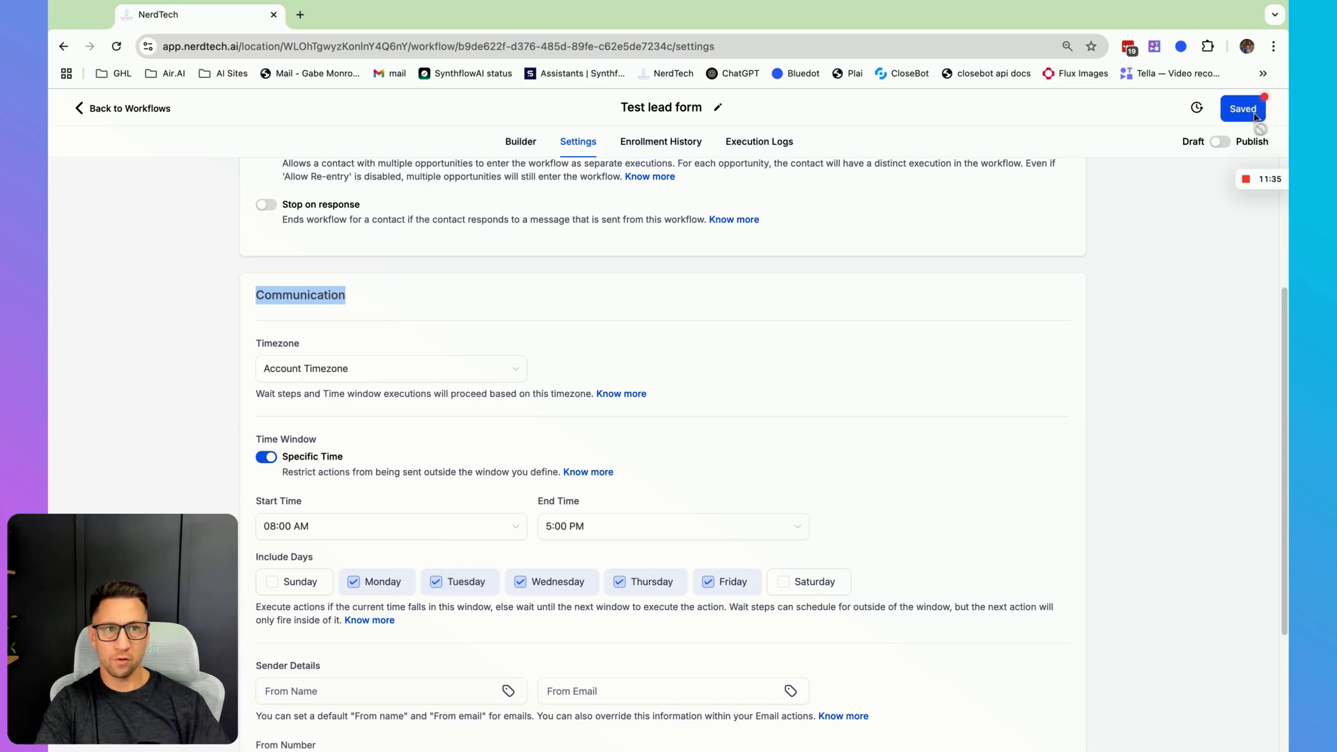
- Go back to the workflow list and reopen the Test lead form workflow
left_click(149, 114)
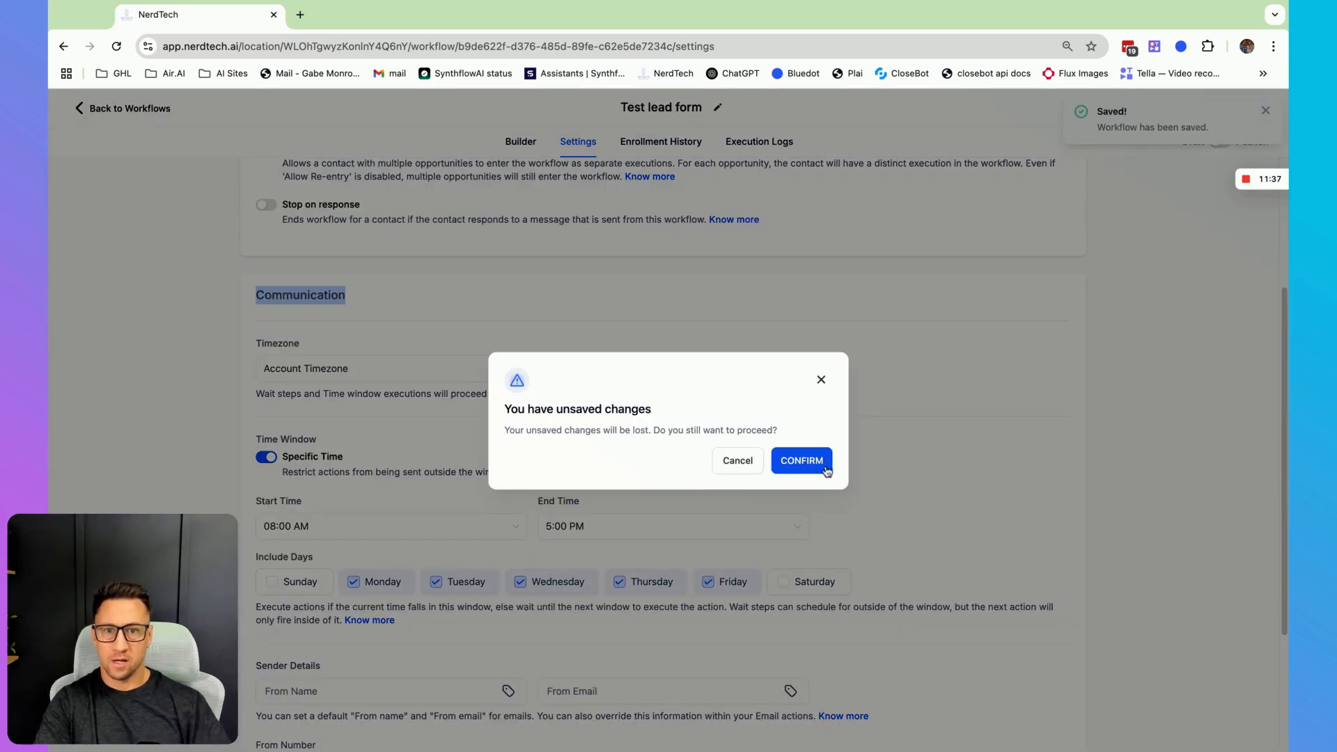
left_click(723, 469)
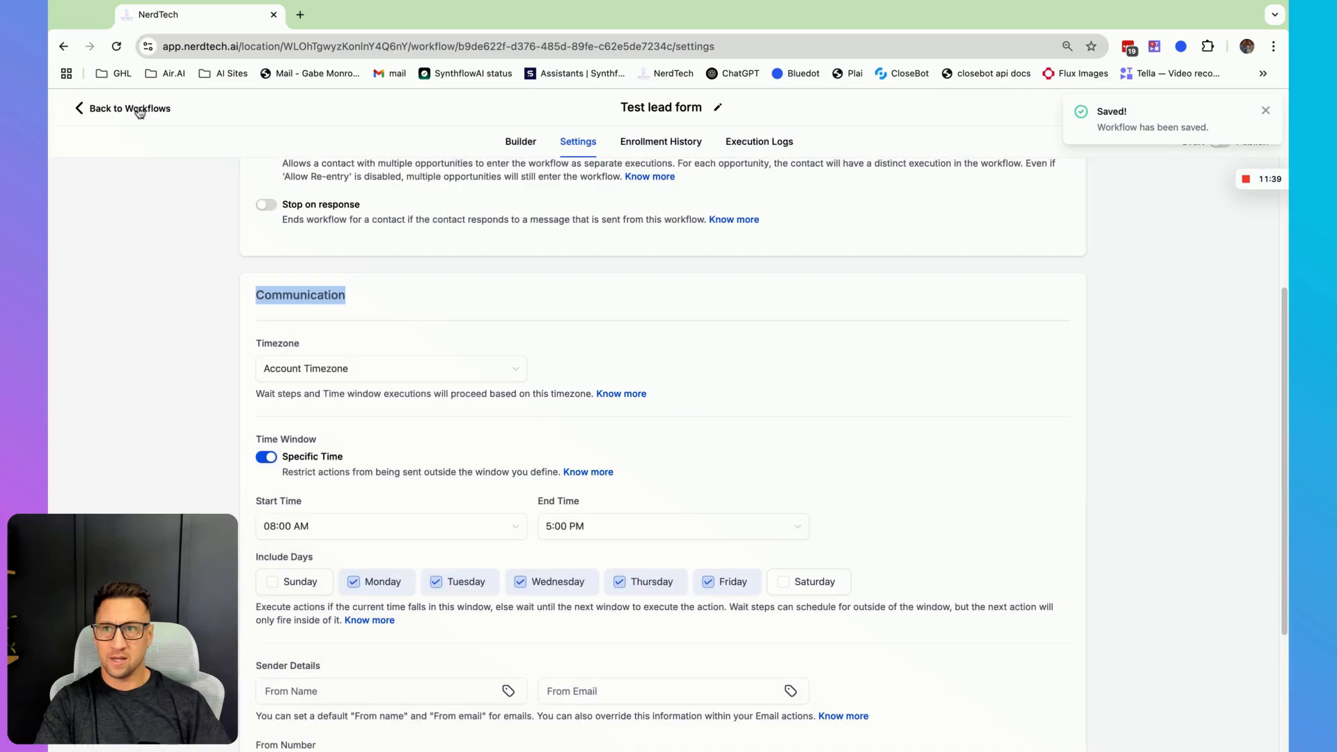
left_click(140, 110)
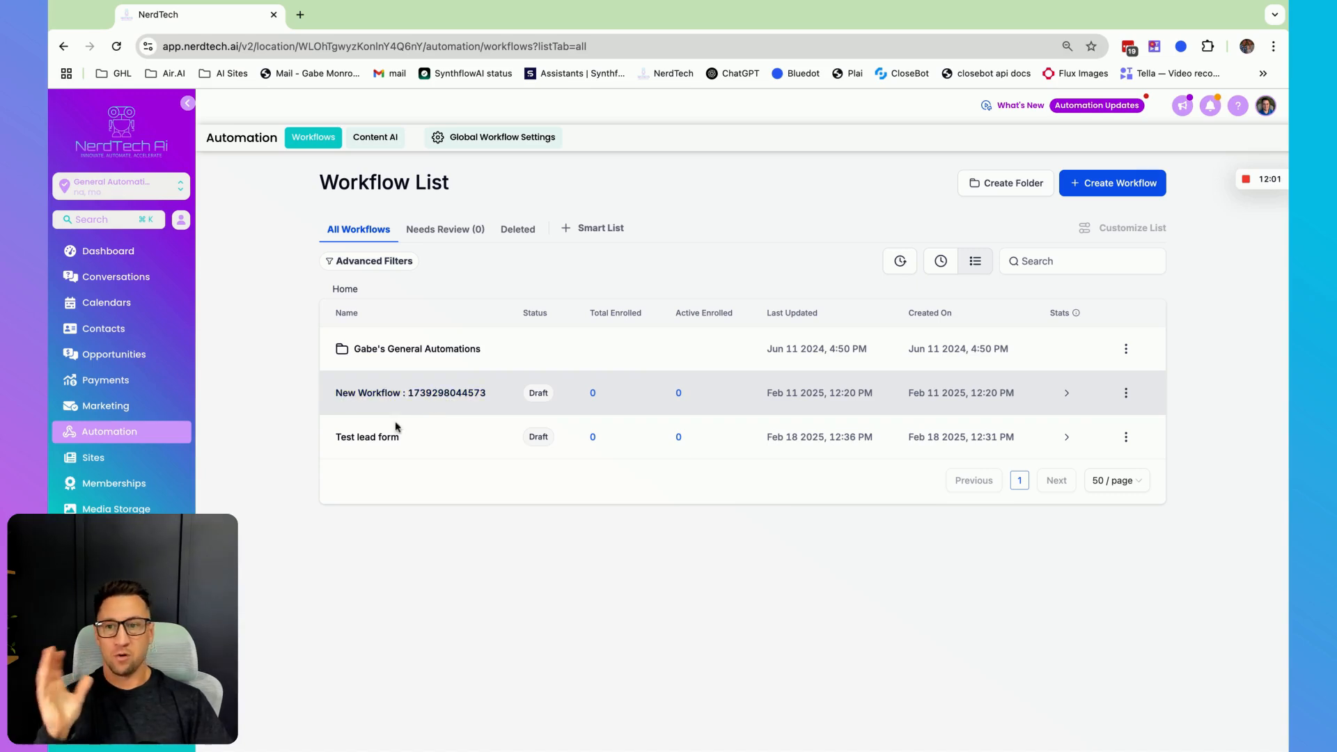
left_click(368, 444)
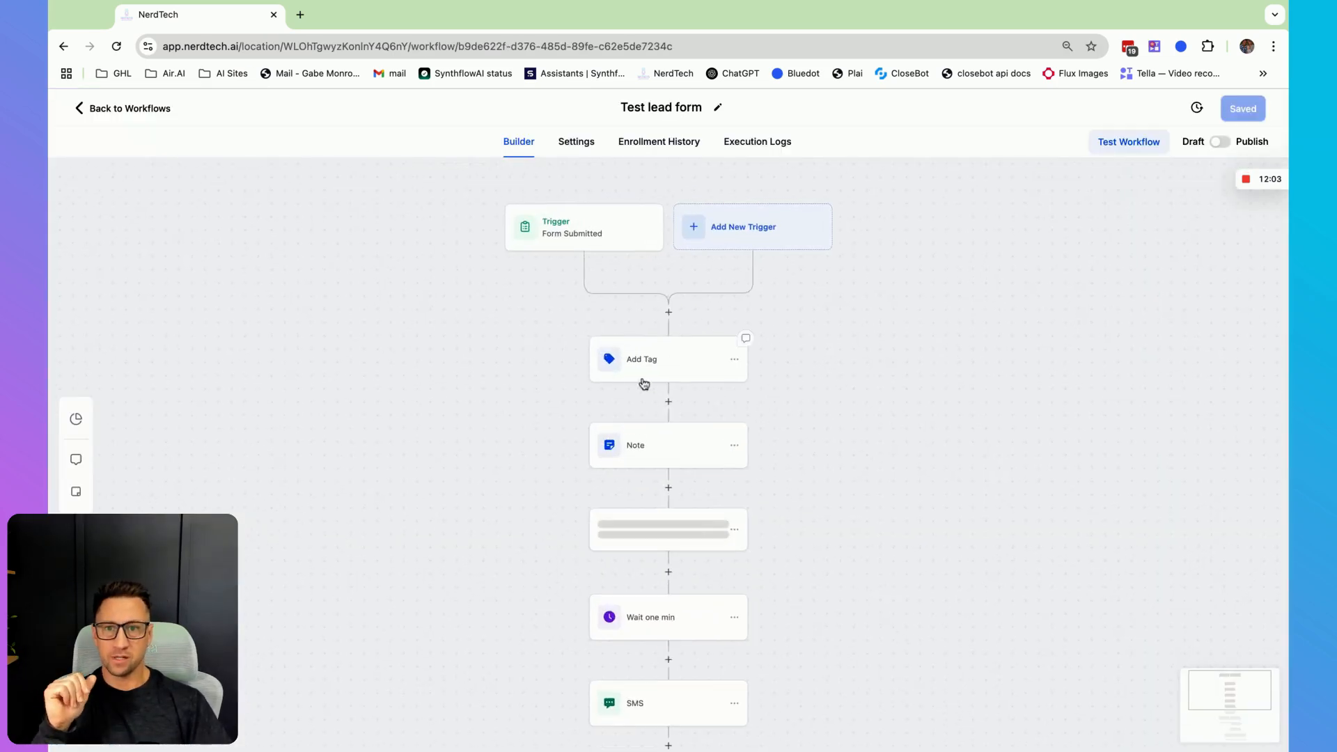
- Open the action picker below the Add Tag step and browse the communication actions
left_click(669, 402)
scroll(1023, 452, "down", 15)
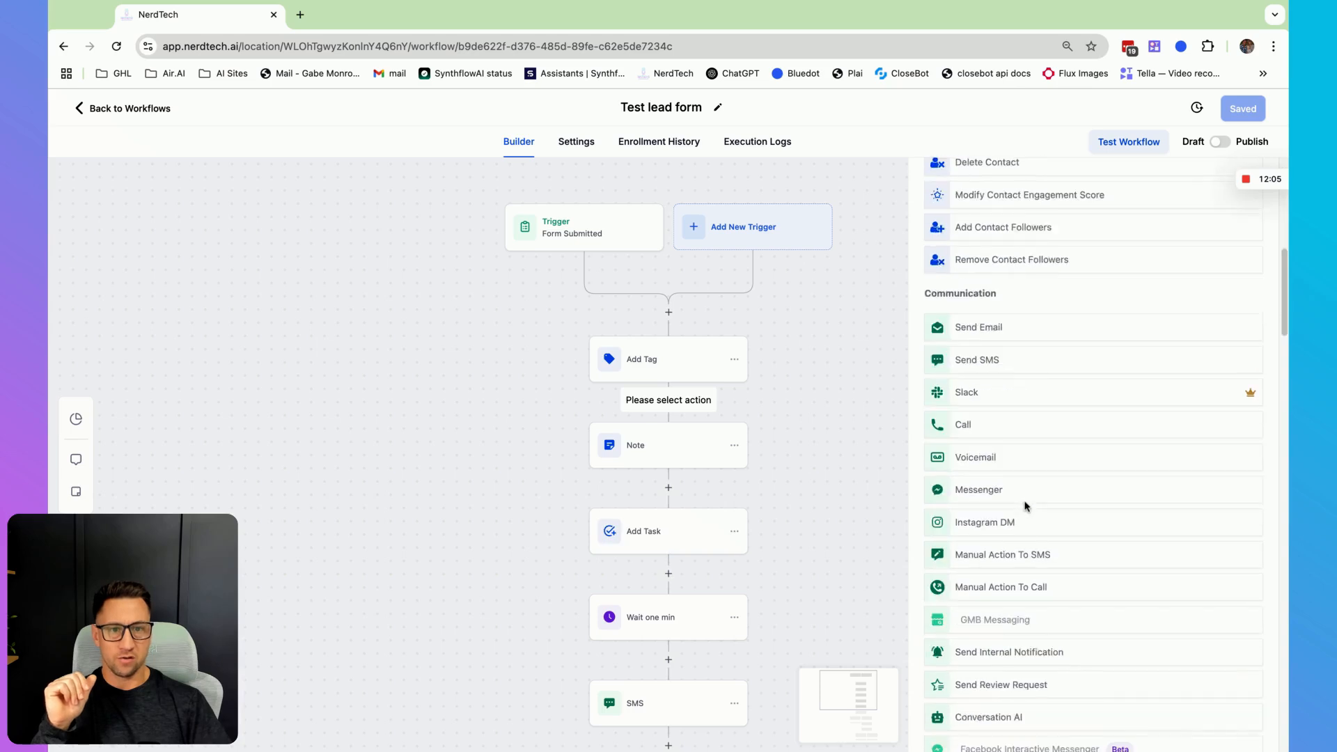
scroll(1029, 508, "up", 1)
mouse_move(1029, 497)
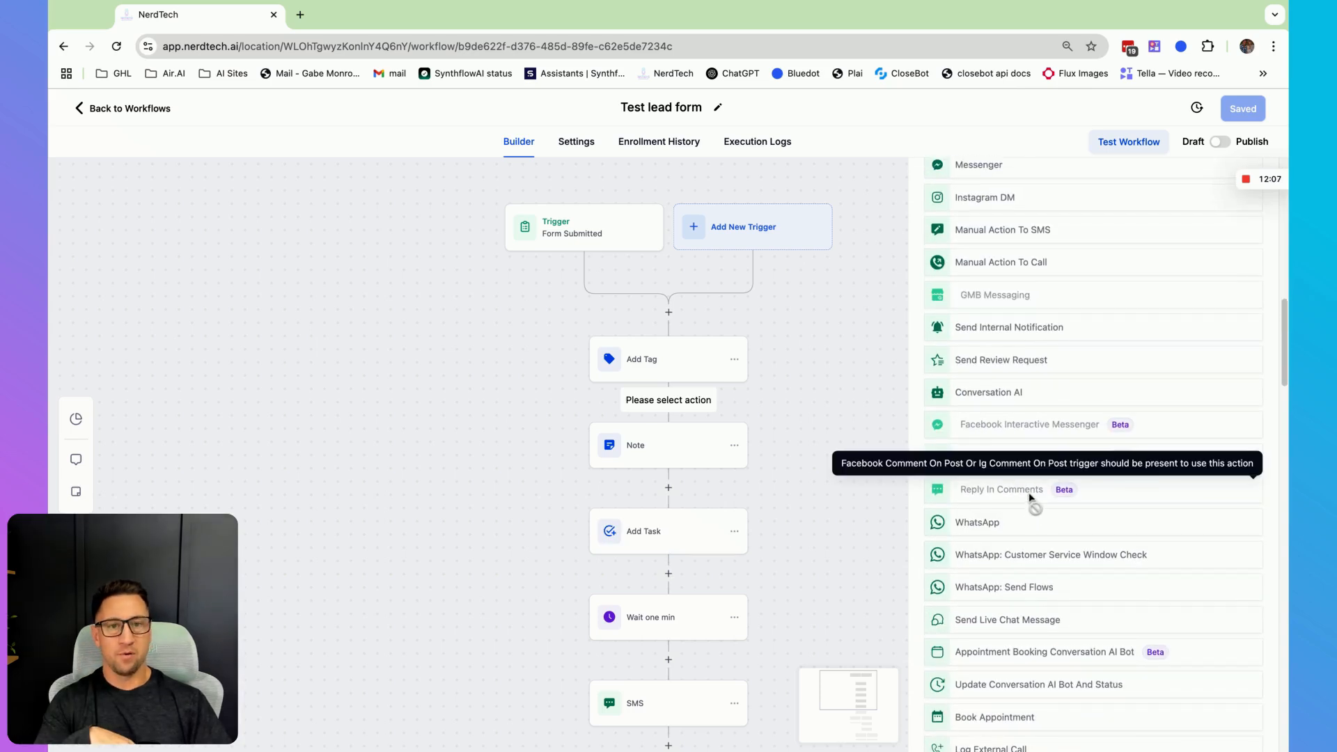